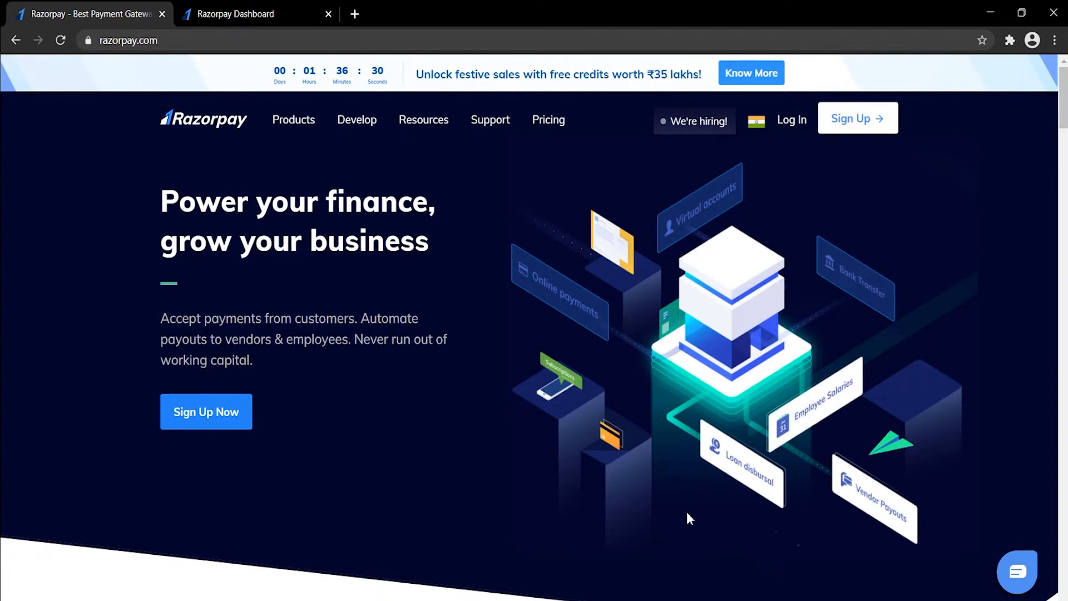
- Examine the Razorpay homepage for its new product launches, payment solutions, client businesses, testimonials and footer links
scroll(688, 515, "down", 15)
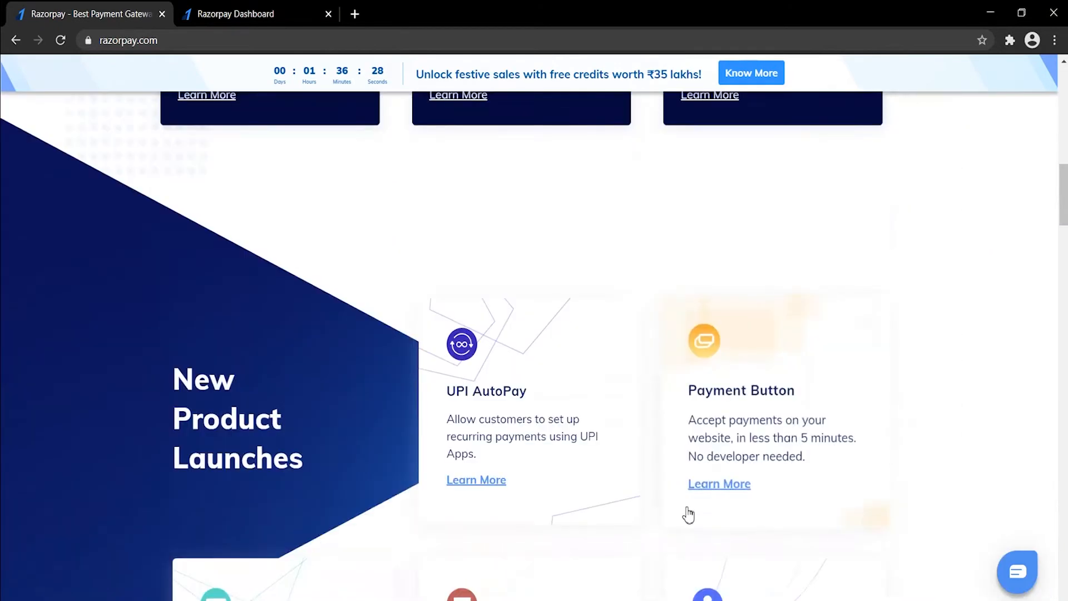
scroll(688, 515, "down", 8)
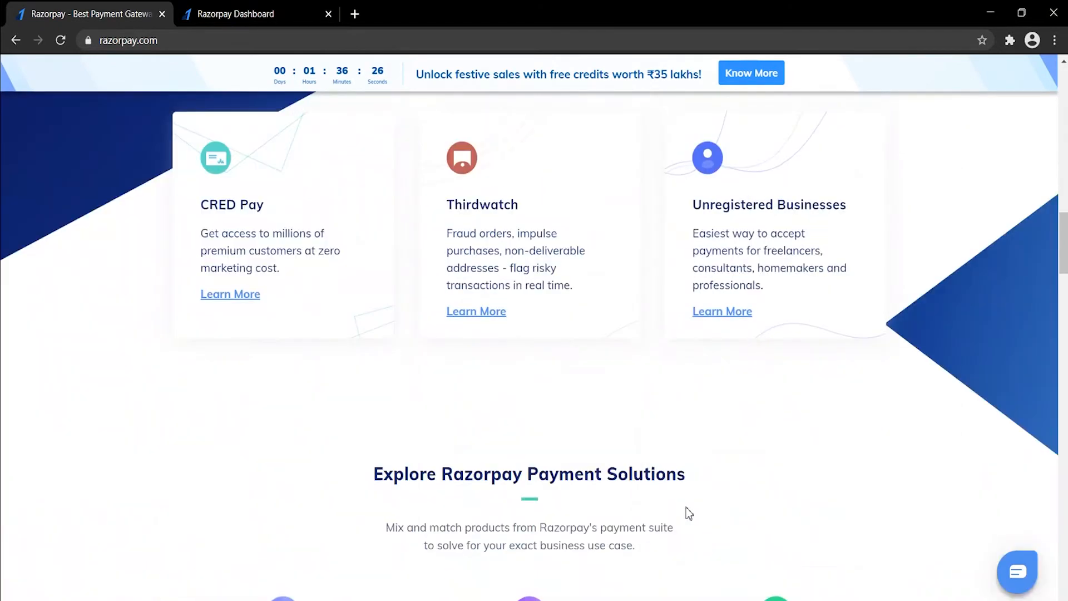
scroll(689, 513, "down", 15)
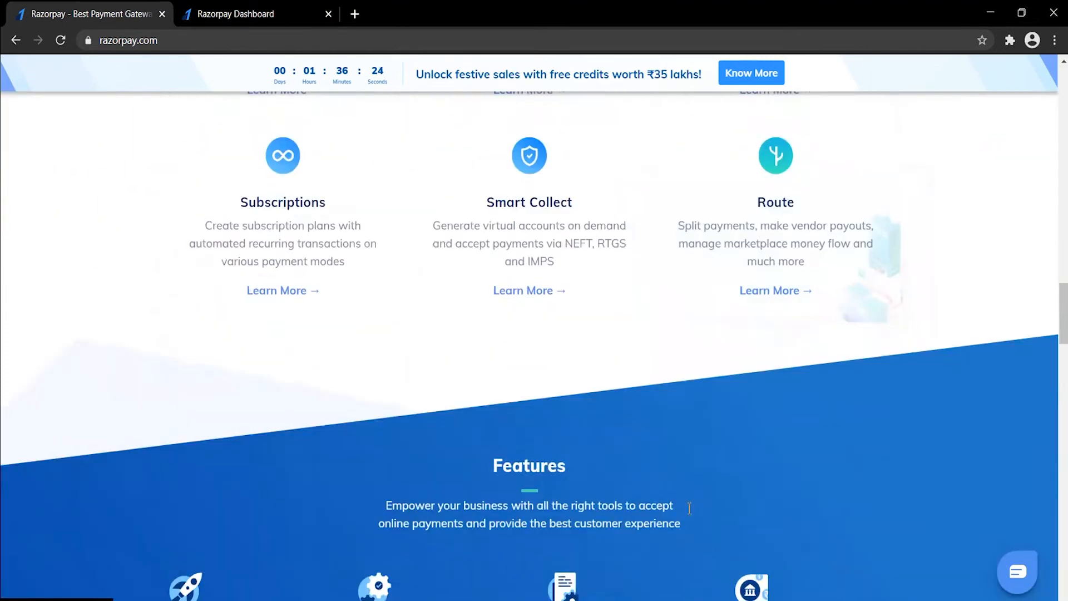
scroll(689, 509, "up", 1)
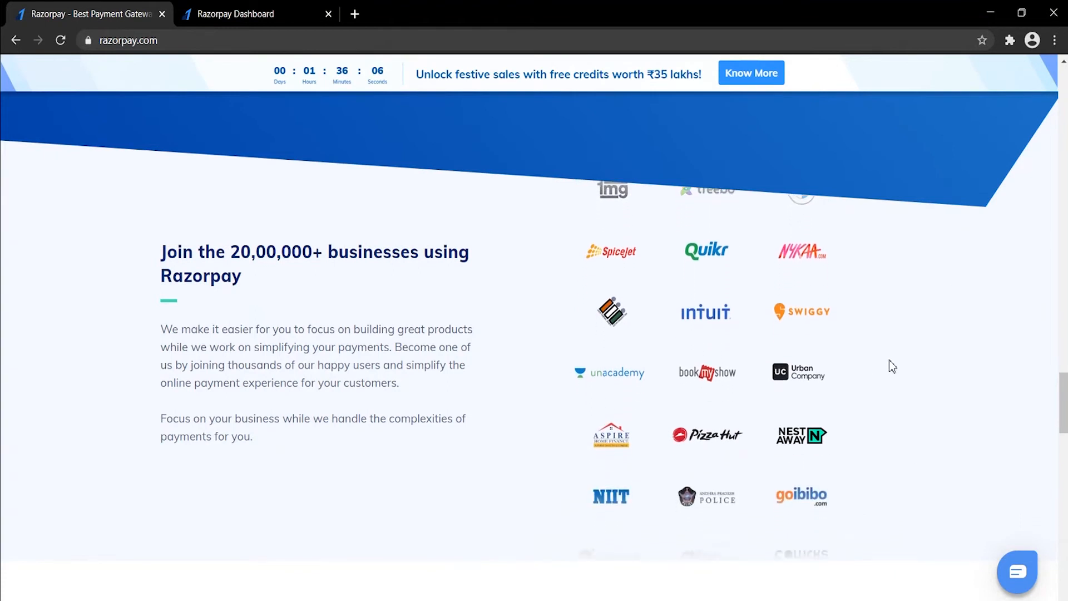
scroll(889, 362, "down", 4)
scroll(889, 361, "down", 12)
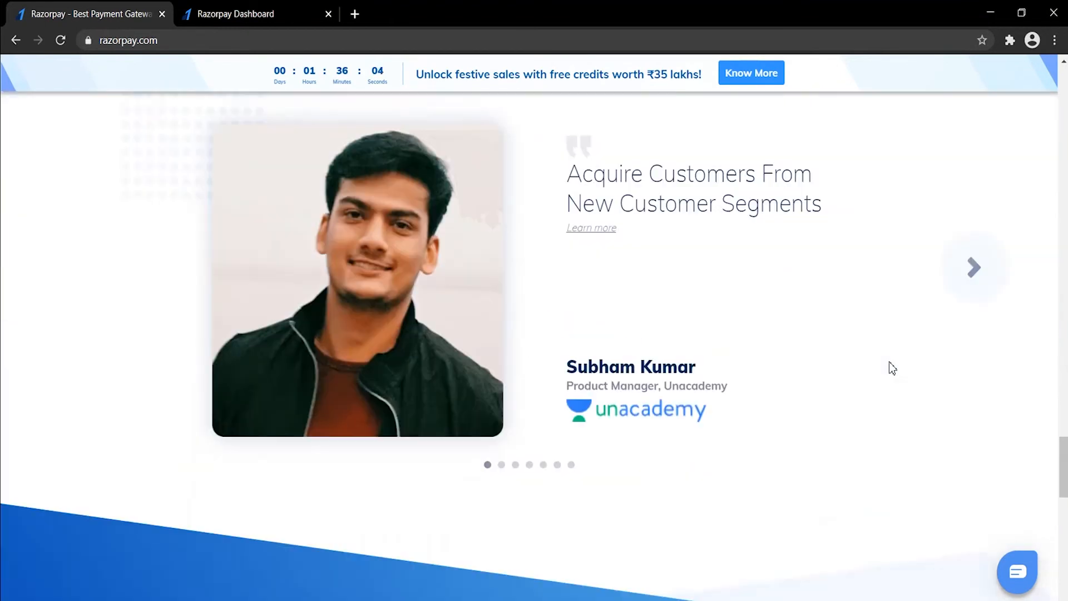
scroll(922, 197, "down", 10)
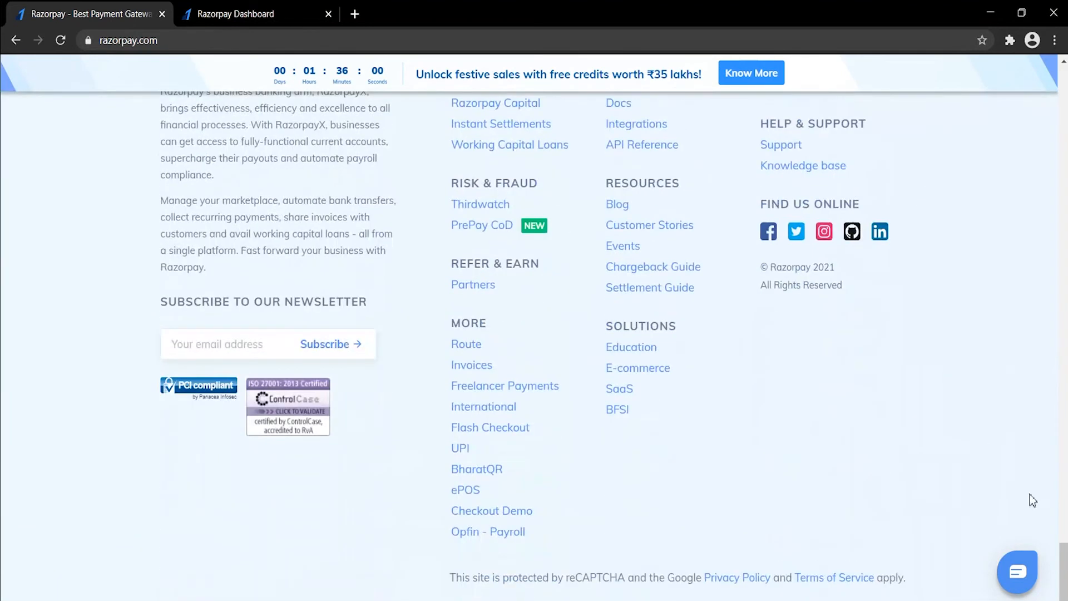
left_click_drag(1064, 587, 1016, 72)
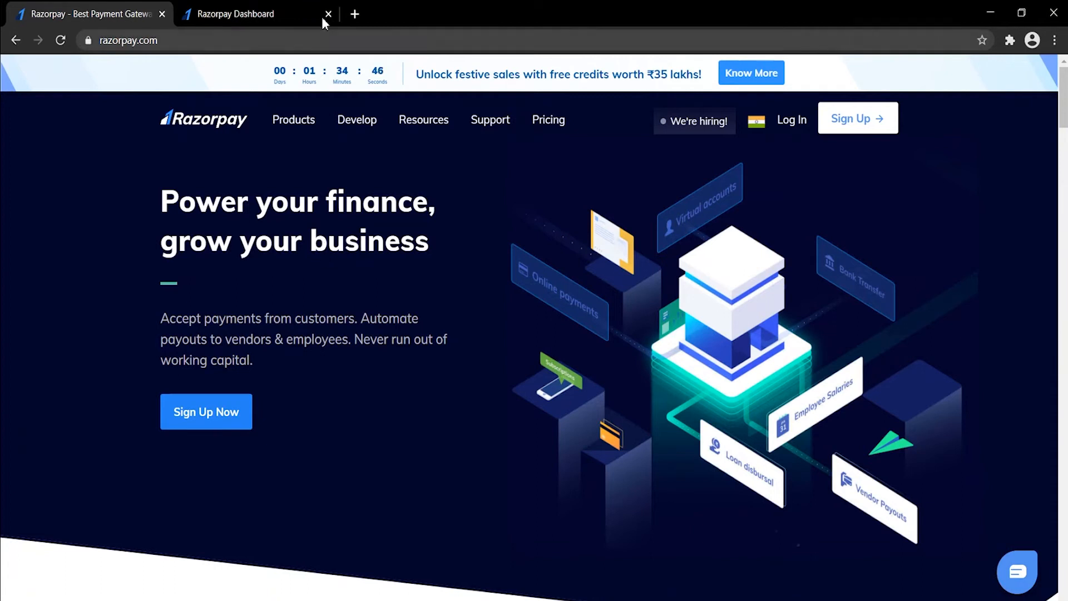
- Switch to the Razorpay Dashboard and check the available Test Mode and Live Mode options without changing the mode
left_click(256, 18)
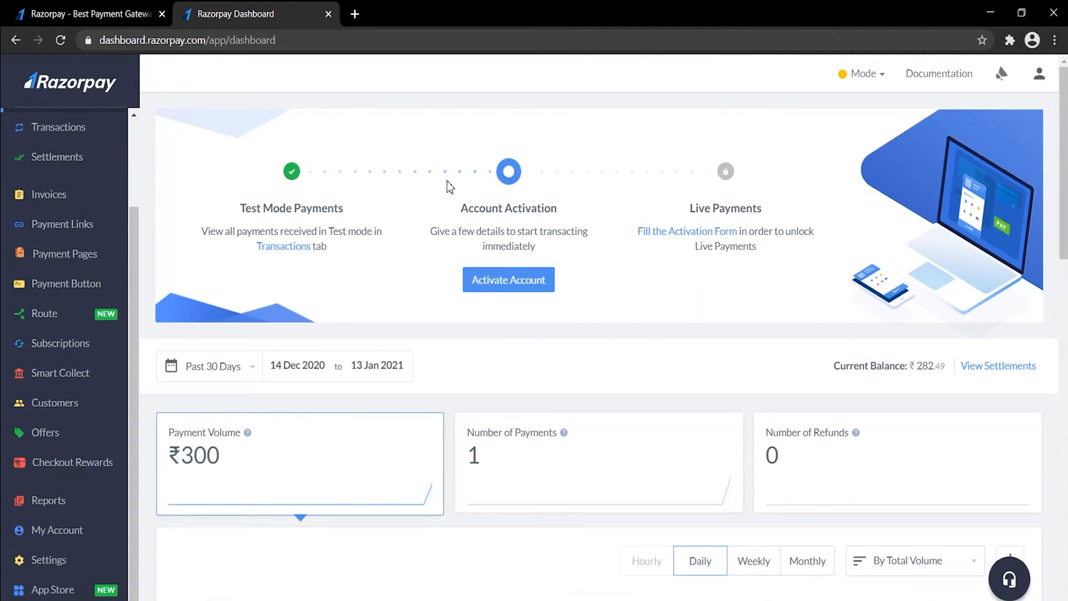
left_click(864, 77)
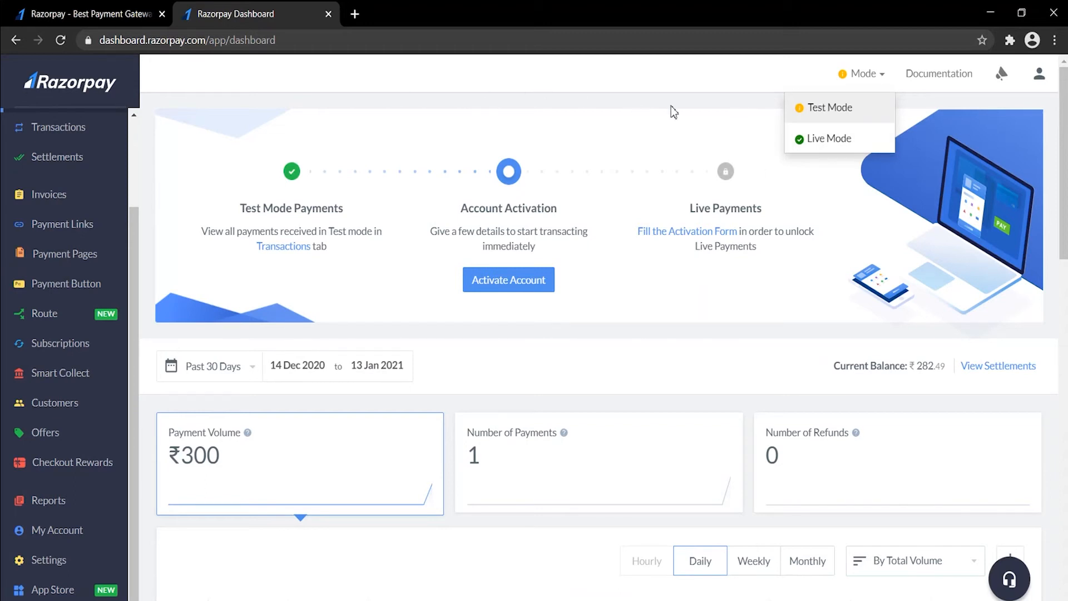
mouse_move(872, 78)
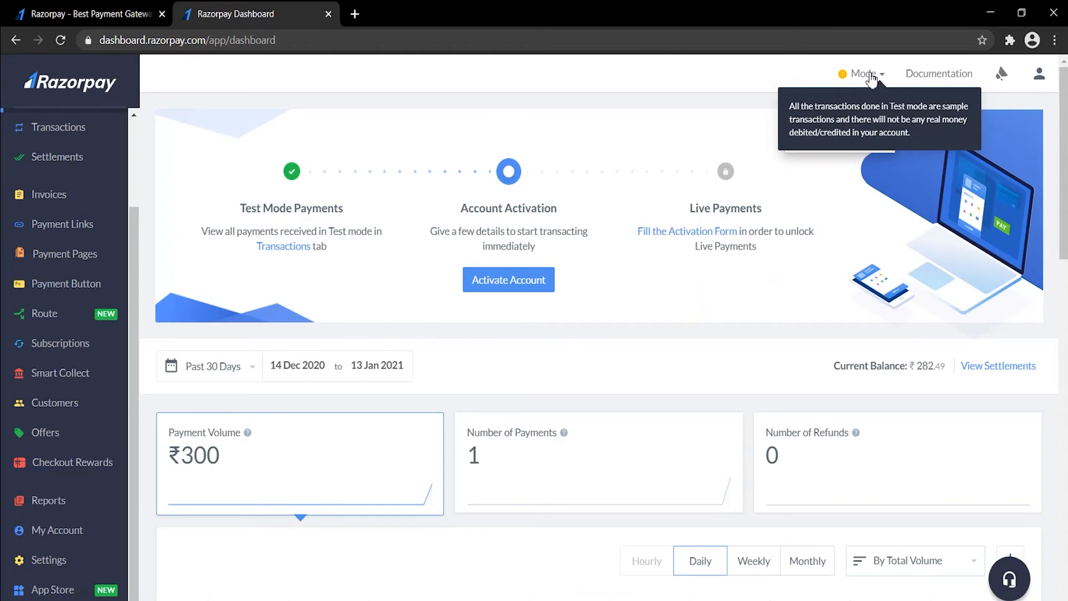
left_click(756, 73)
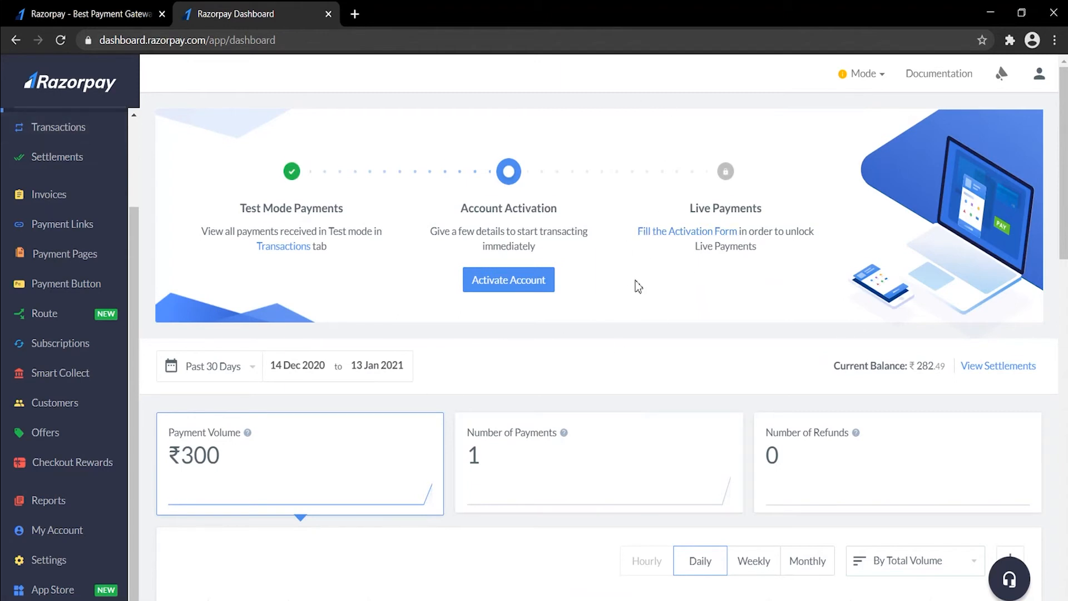
- Review the dashboard home's payment volume graph, payment insights, platform traffic split and recent activity
scroll(635, 283, "down", 3)
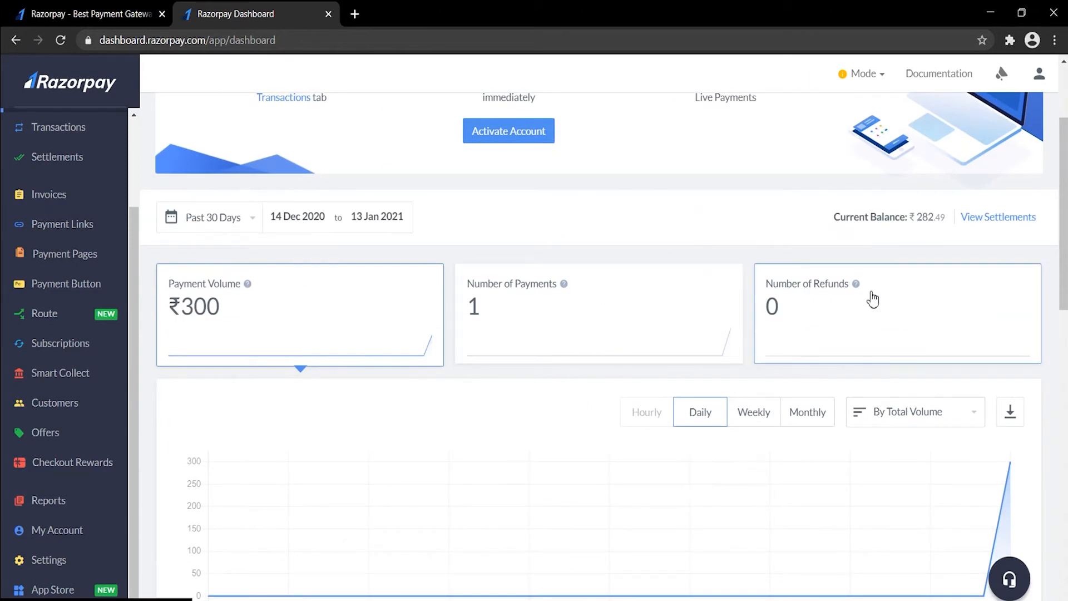
scroll(586, 318, "down", 5)
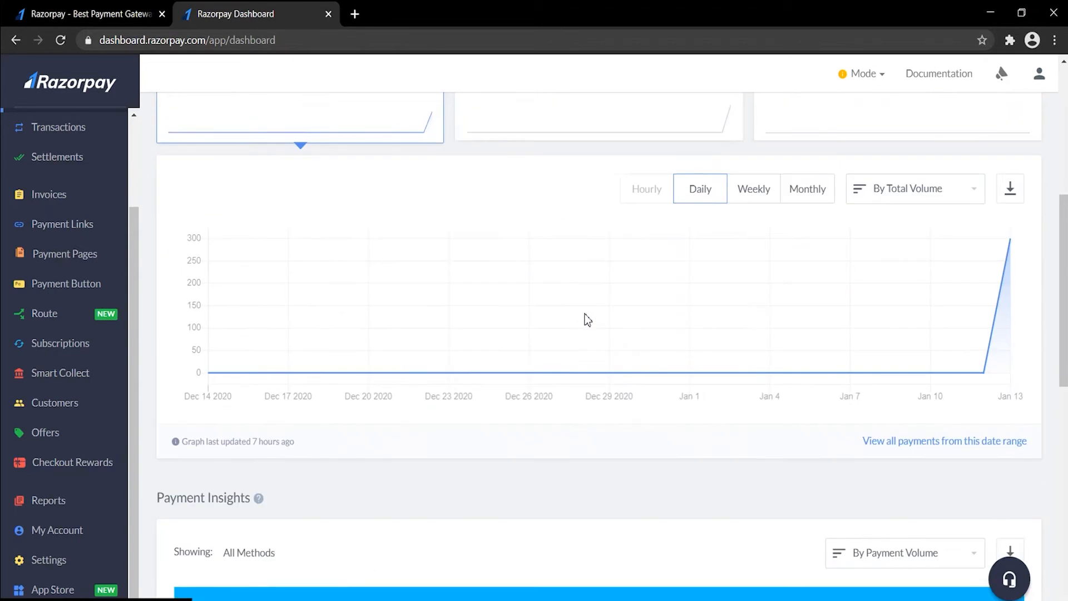
scroll(588, 320, "down", 7)
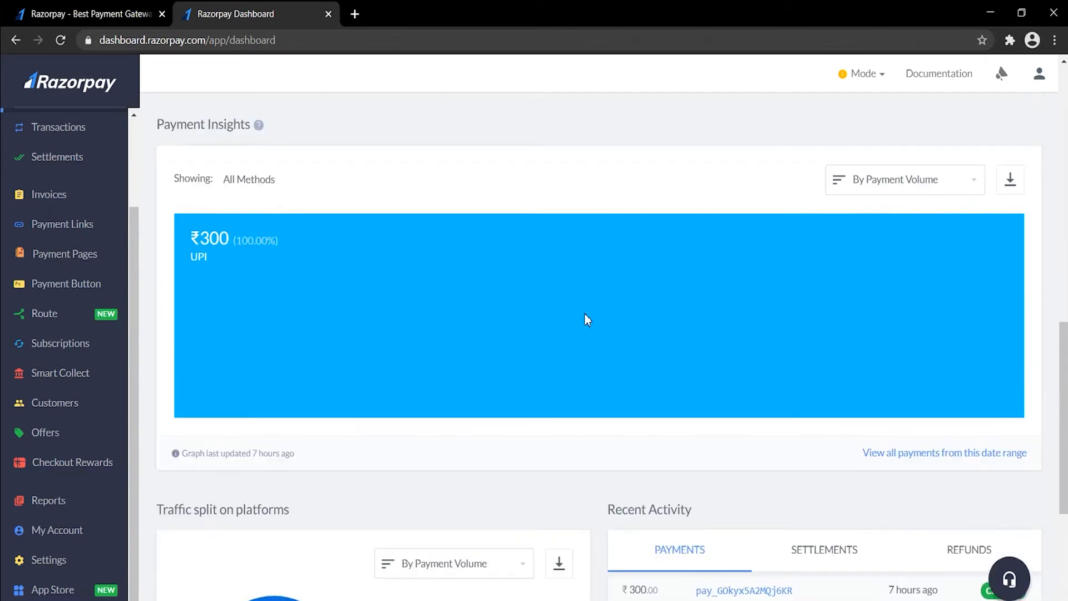
scroll(587, 319, "down", 3)
scroll(590, 345, "down", 2)
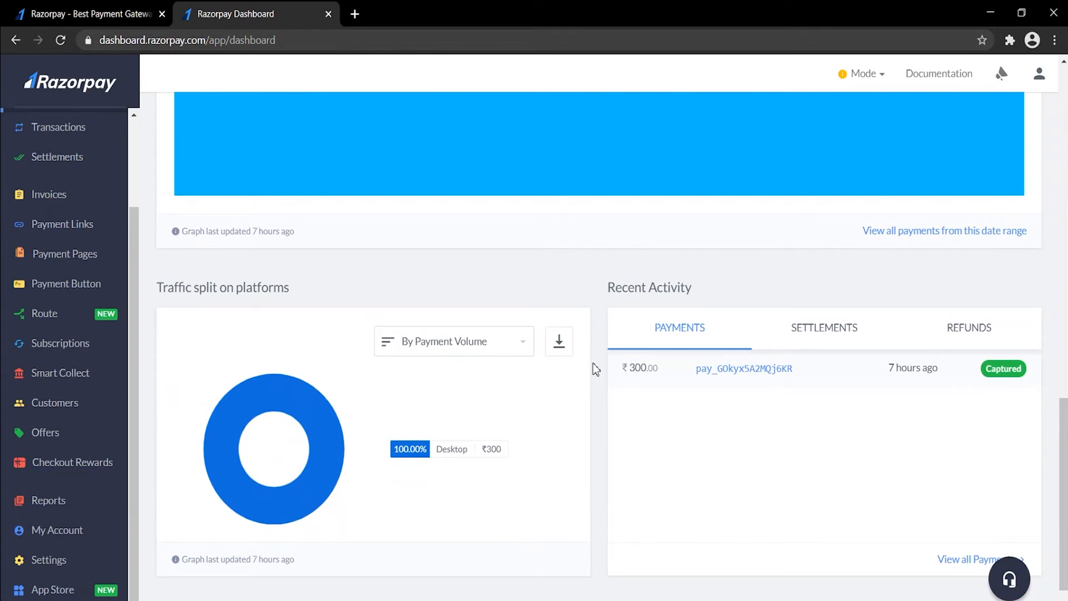
scroll(613, 374, "down", 1)
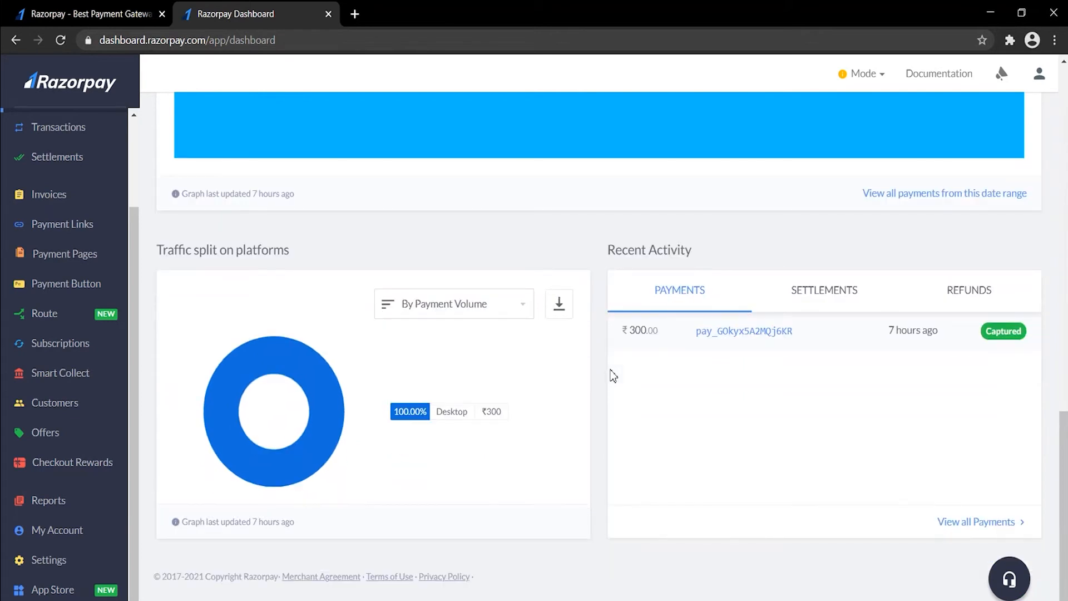
scroll(613, 374, "up", 15)
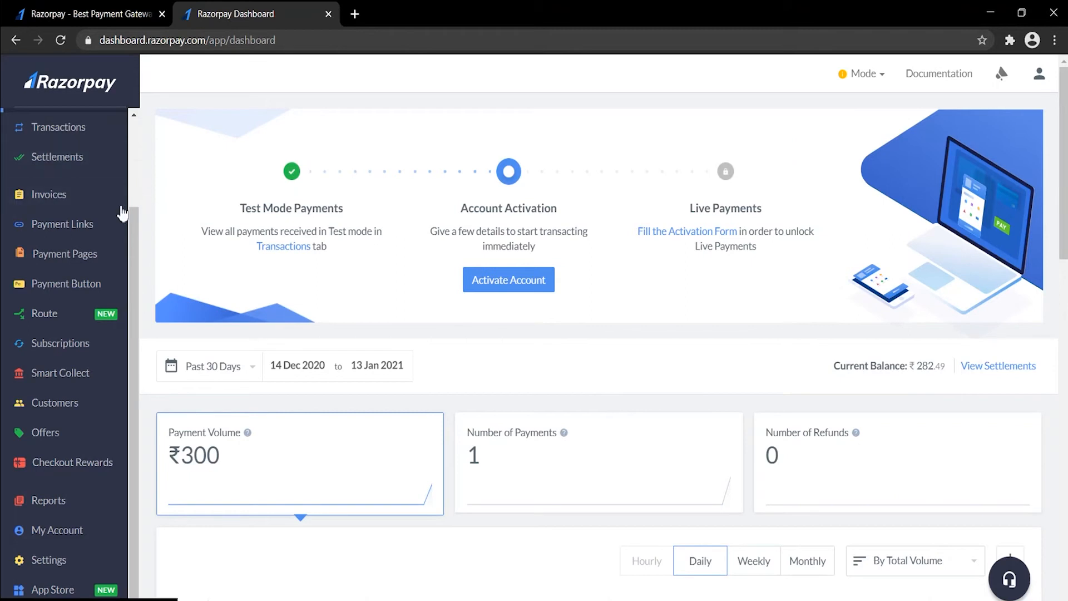
- Open the Payment Links section and look over its getting-started guide and search filters
left_click(47, 226)
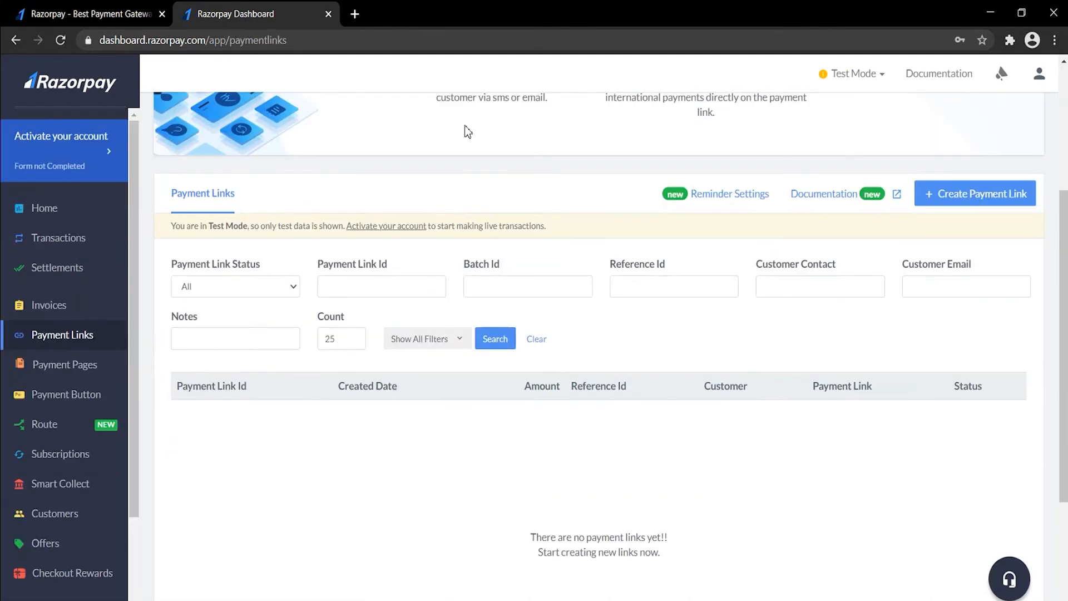
scroll(466, 125, "up", 4)
scroll(491, 319, "down", 3)
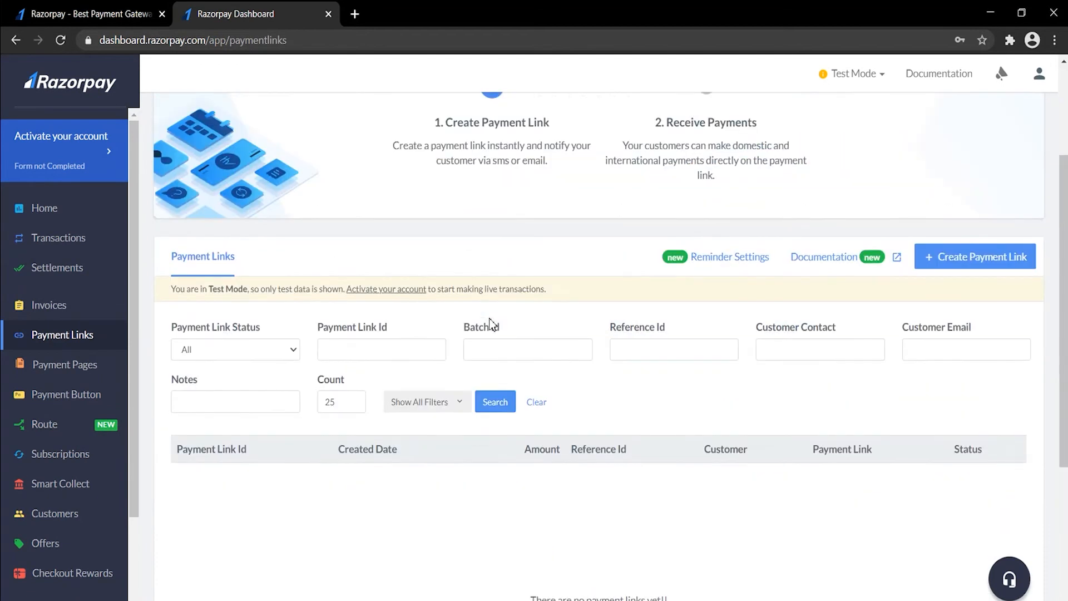
scroll(492, 322, "up", 2)
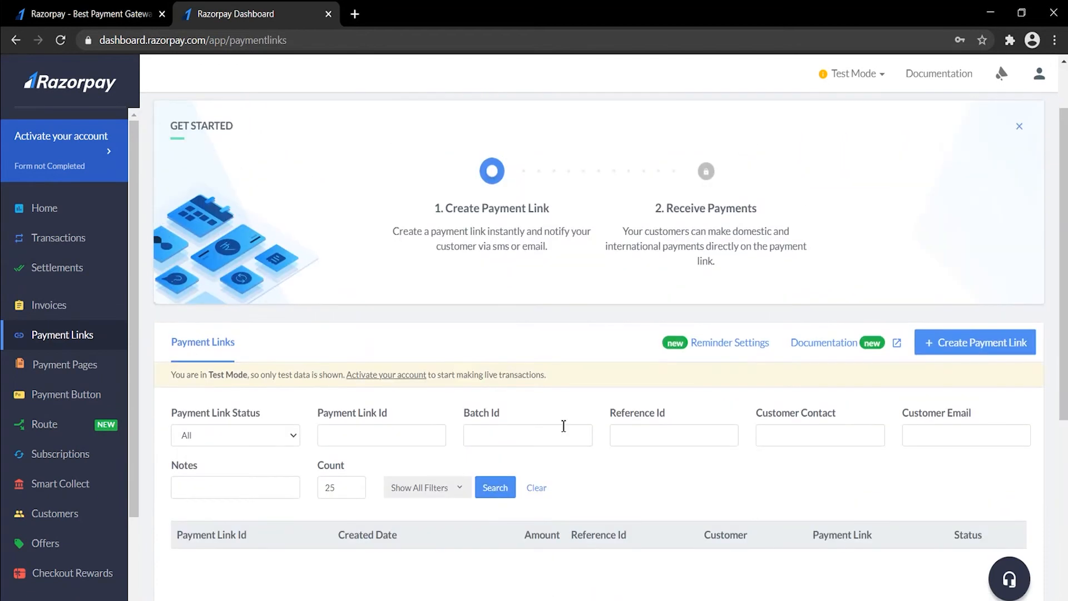
- Open a new Standard Payment Link form, review its fields from the amount to the notes, and cancel it
left_click(975, 350)
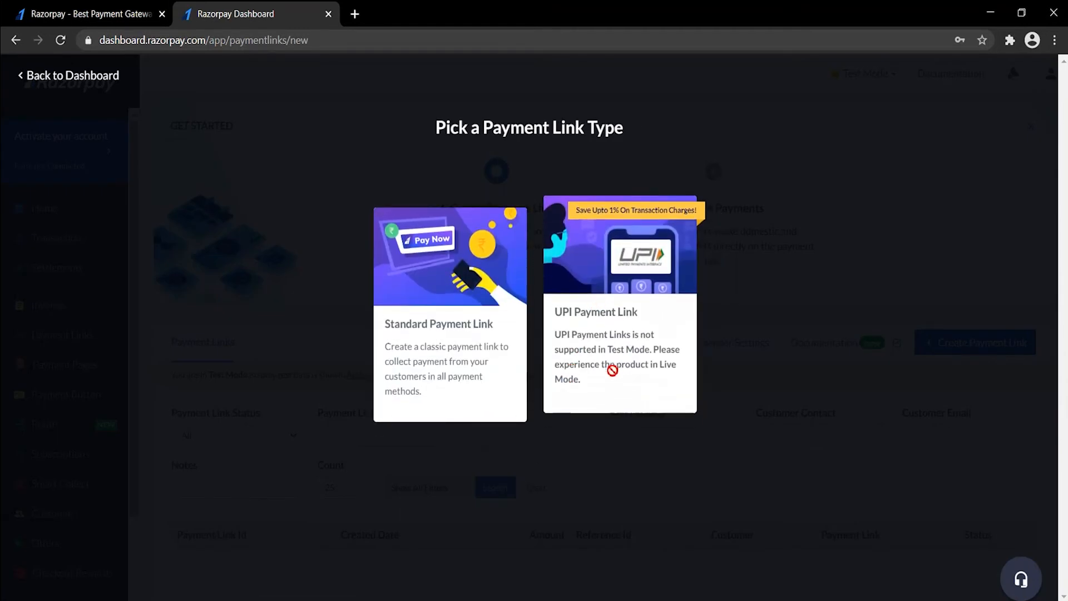
mouse_move(477, 324)
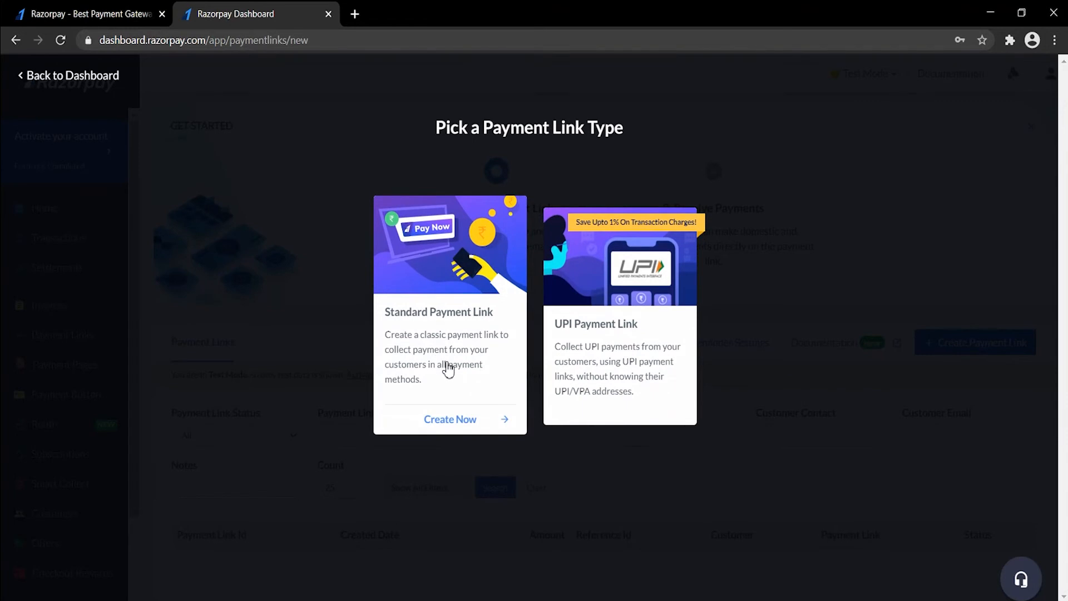
left_click(447, 367)
left_click(478, 192)
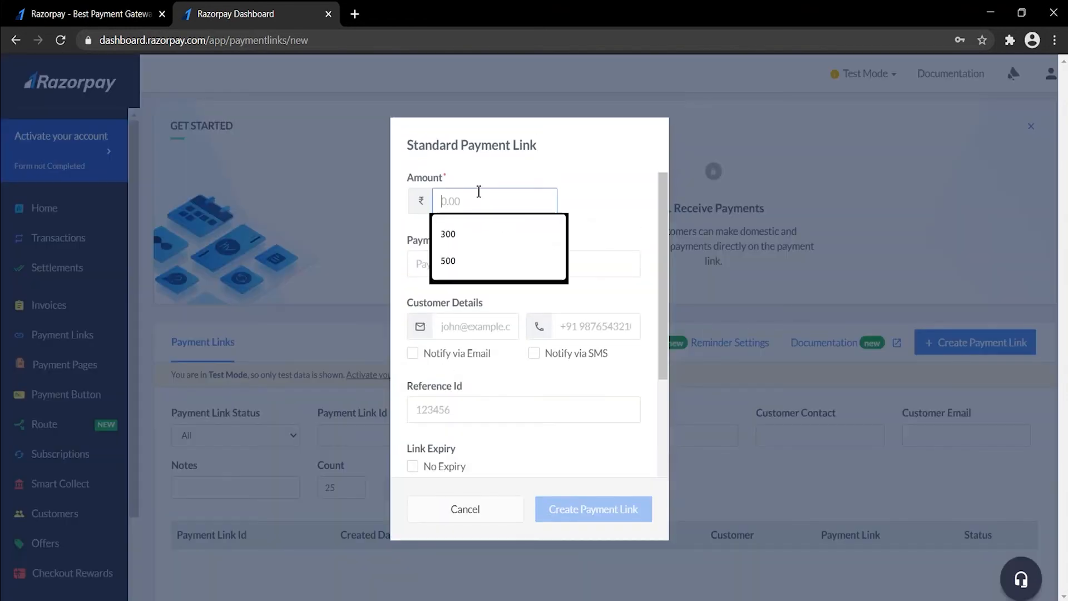
left_click(605, 195)
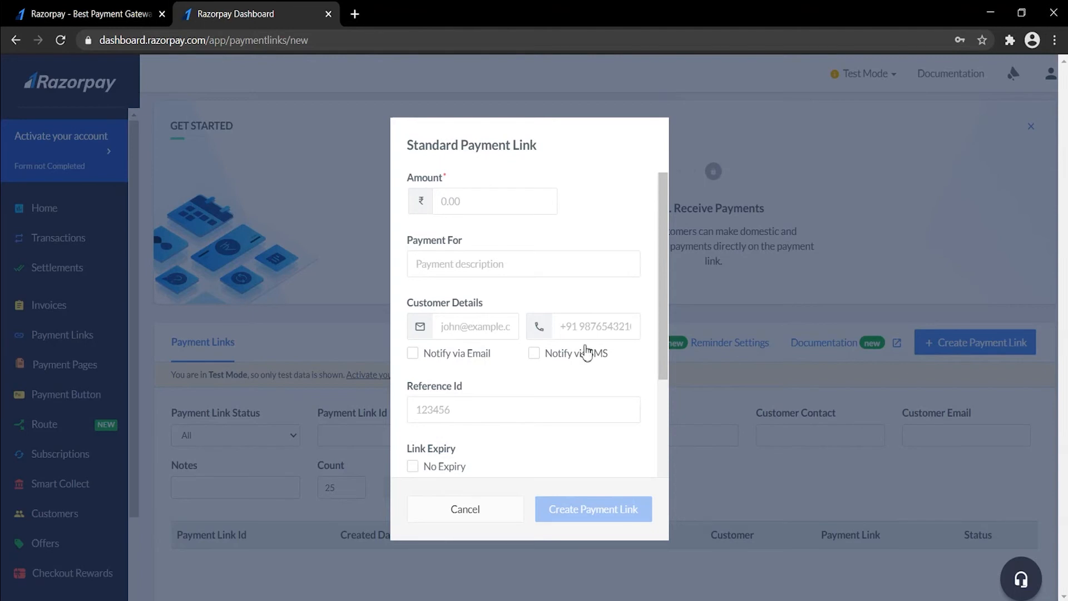
left_click(556, 258)
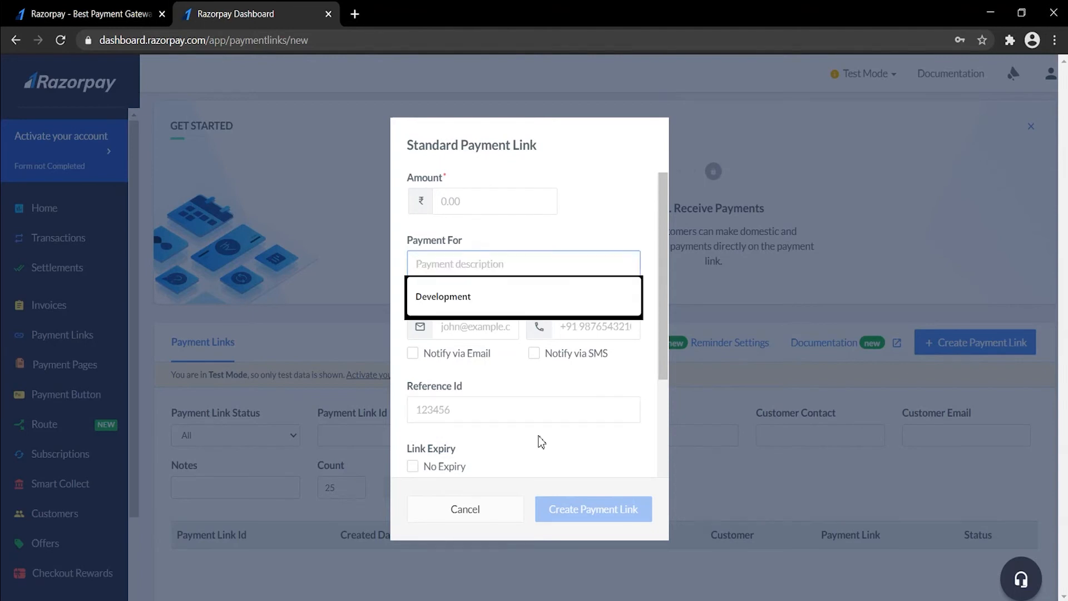
scroll(509, 426, "down", 4)
left_click(555, 300)
scroll(565, 382, "down", 1)
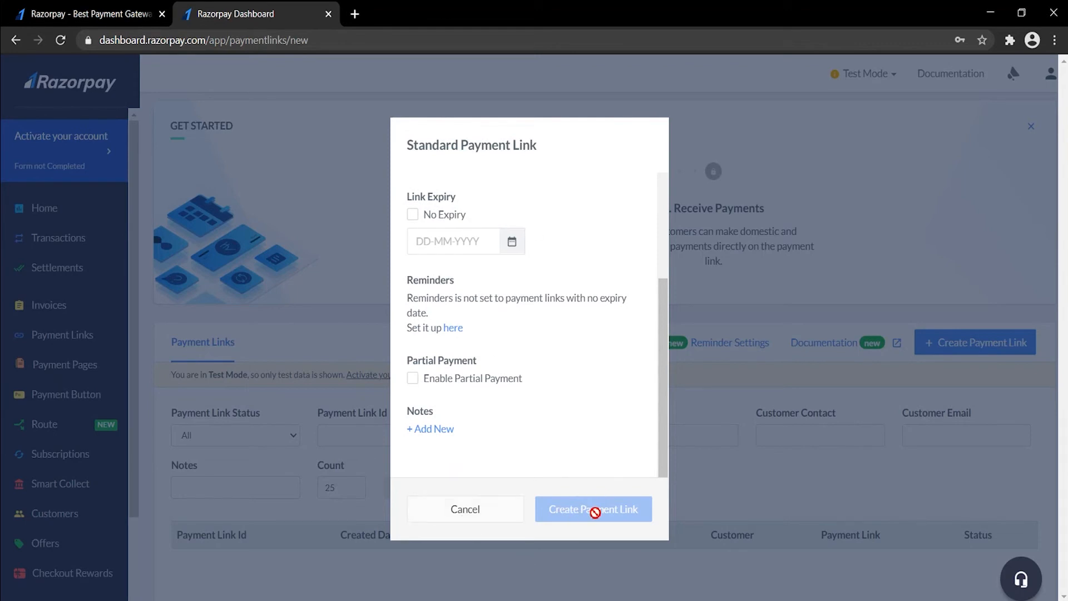
left_click(467, 509)
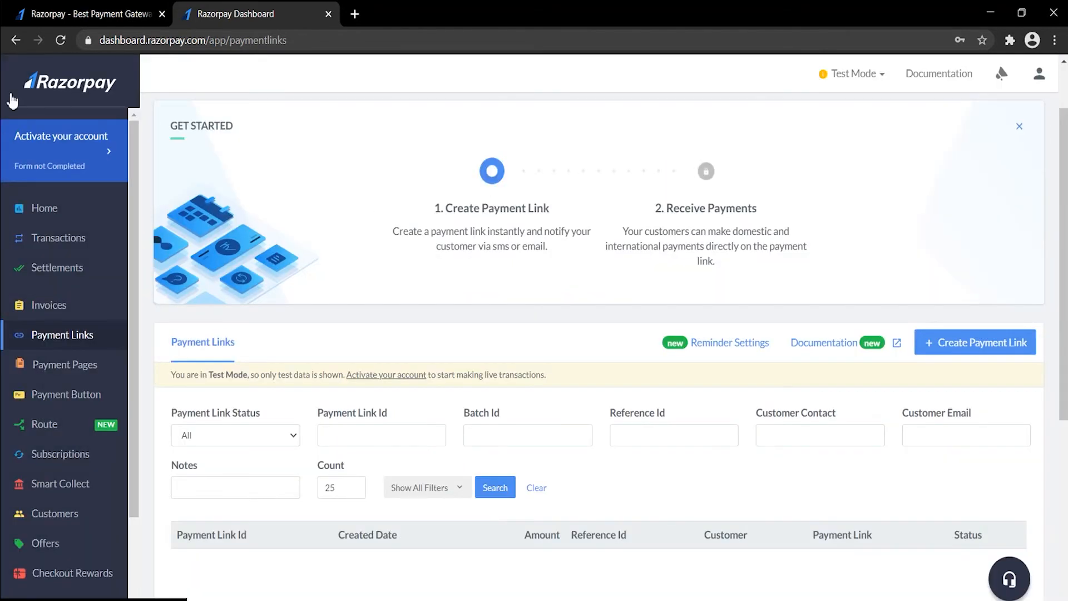
- View the Payment Pages section briefly and go through the Payment Button introduction to reach its overview
left_click(65, 368)
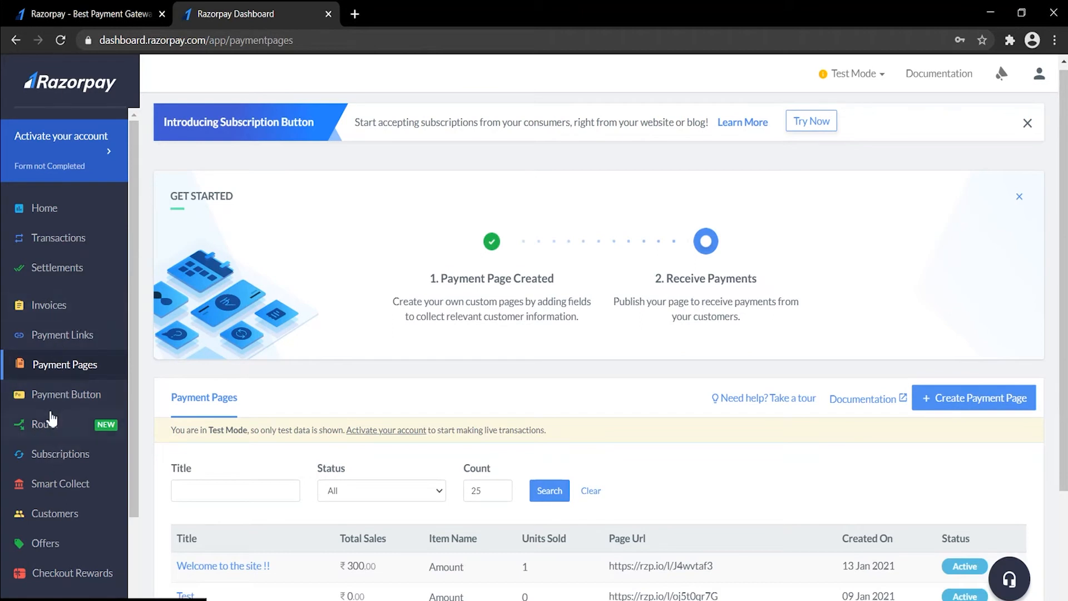
left_click(62, 398)
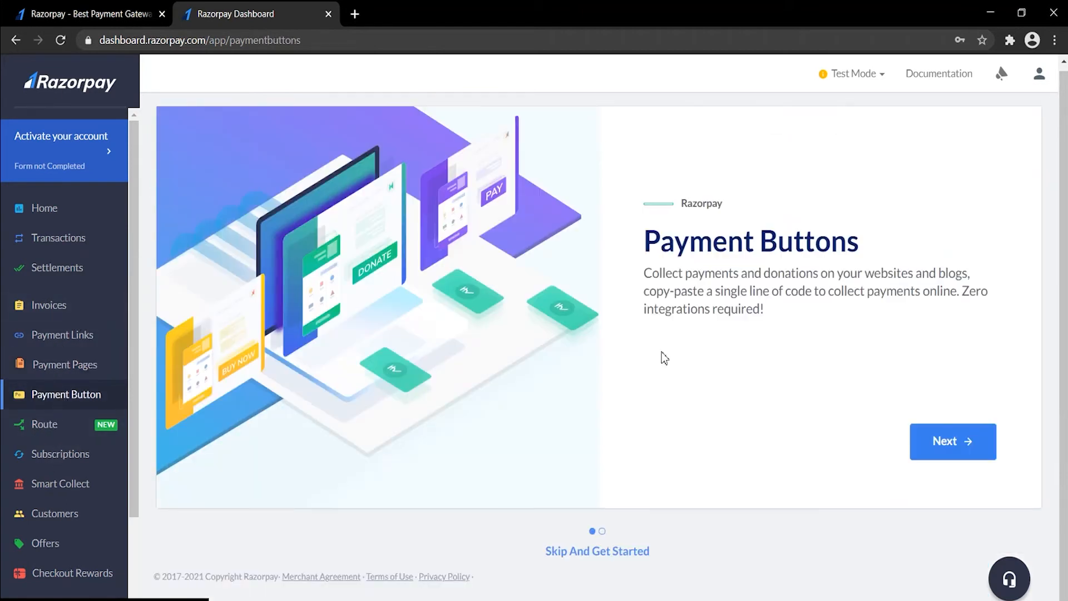
left_click(944, 446)
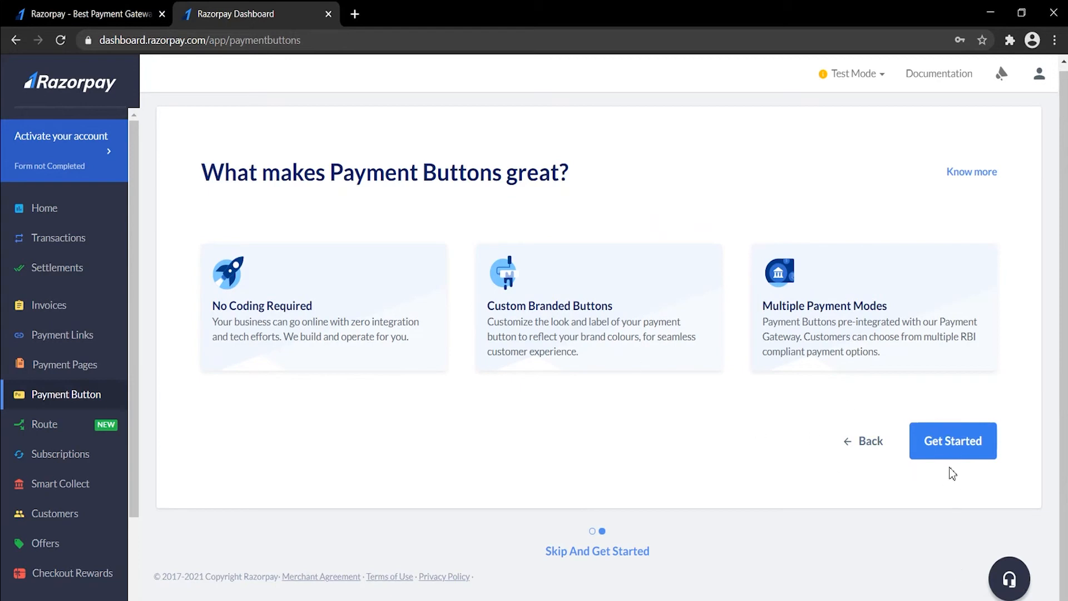
left_click(954, 447)
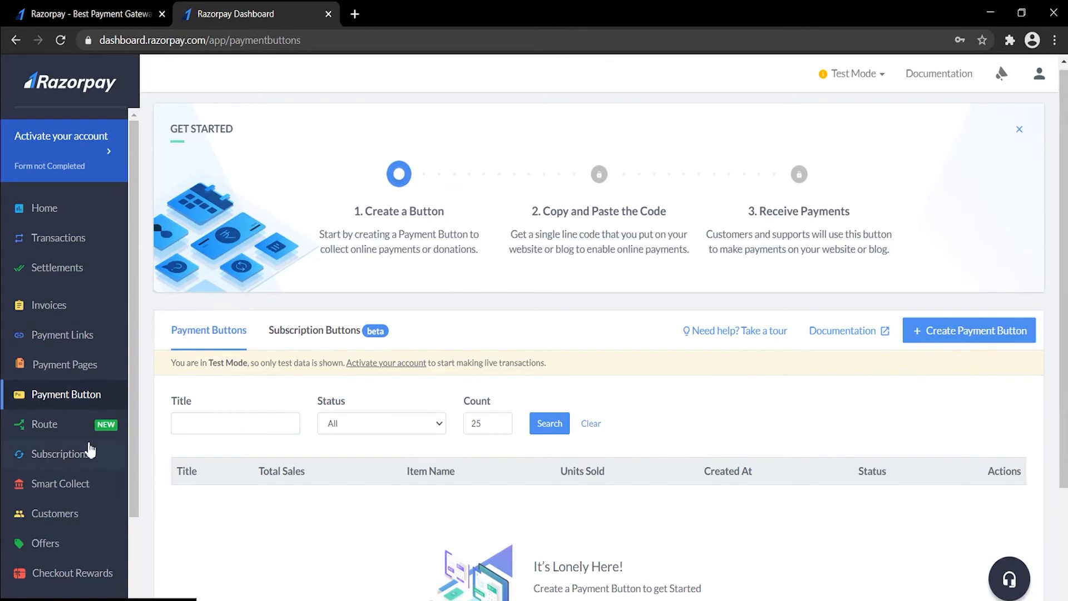
- Return to the Payment Pages section and start creating a new payment page to reach the template selection
scroll(65, 443, "down", 1)
scroll(65, 443, "down", 3)
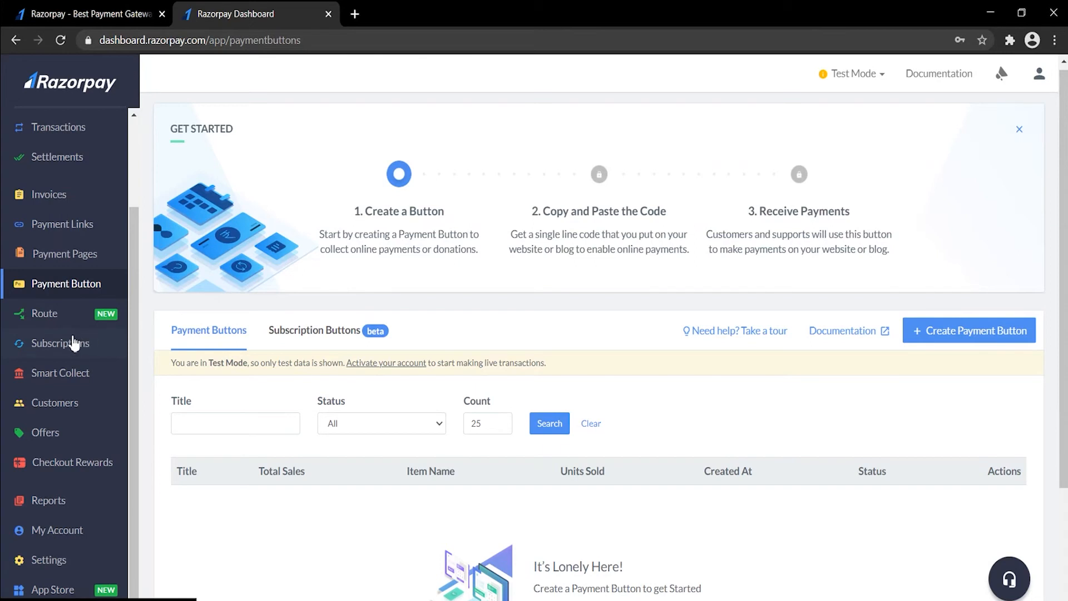
left_click(69, 264)
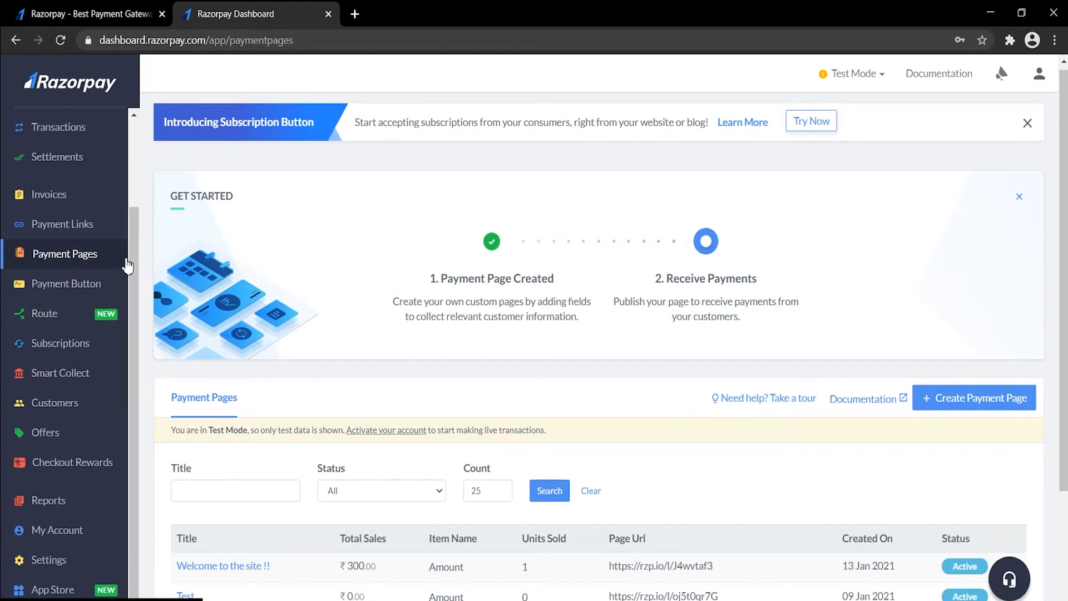
scroll(635, 411, "down", 1)
scroll(636, 412, "up", 1)
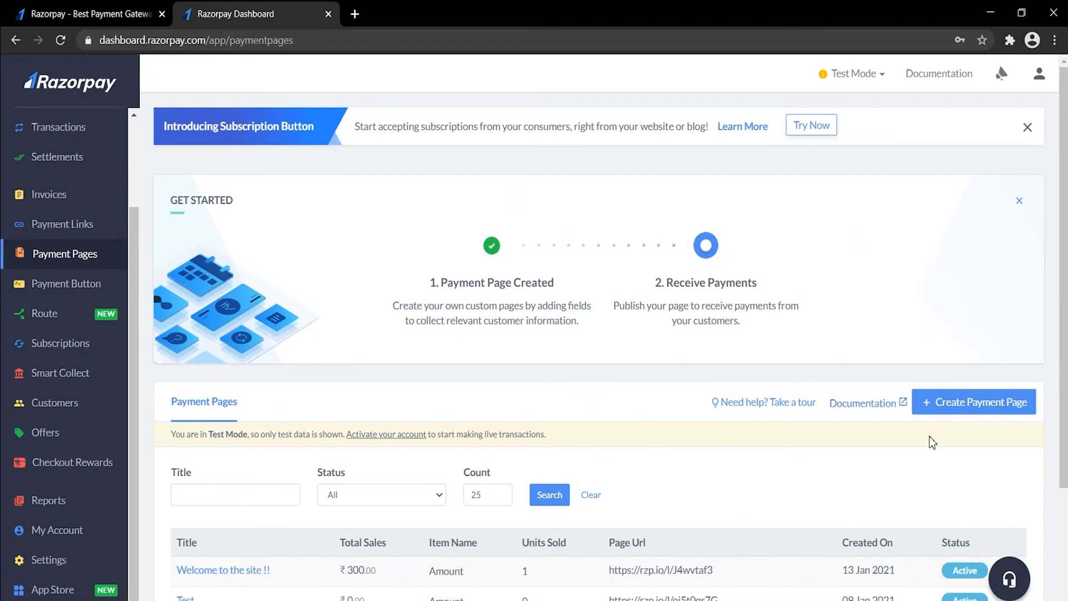
left_click(967, 410)
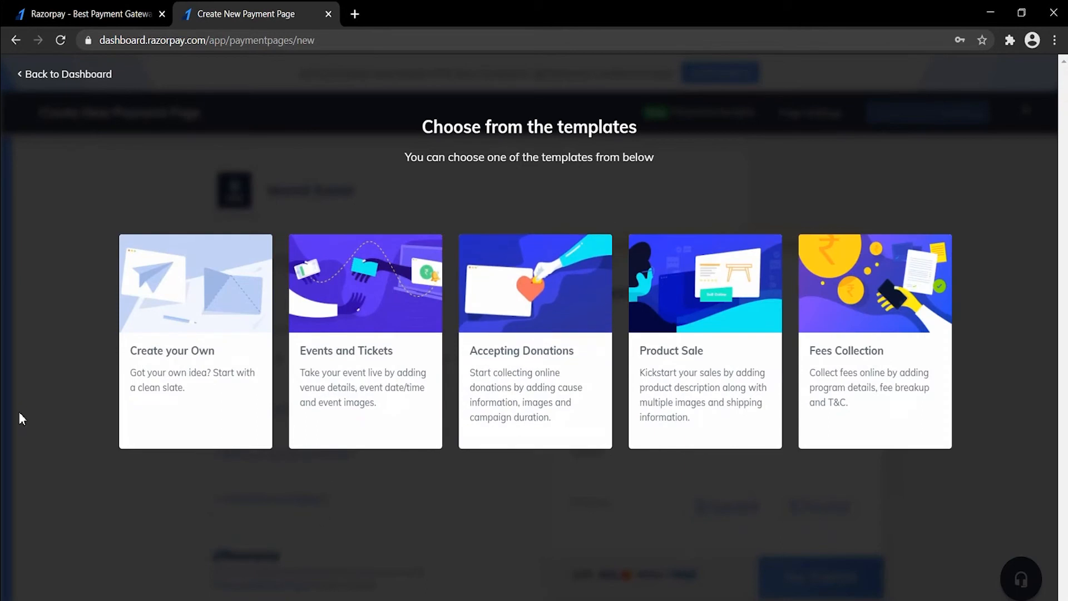
- Choose the Product Sale template for the new payment page and enter its page editor
mouse_move(188, 346)
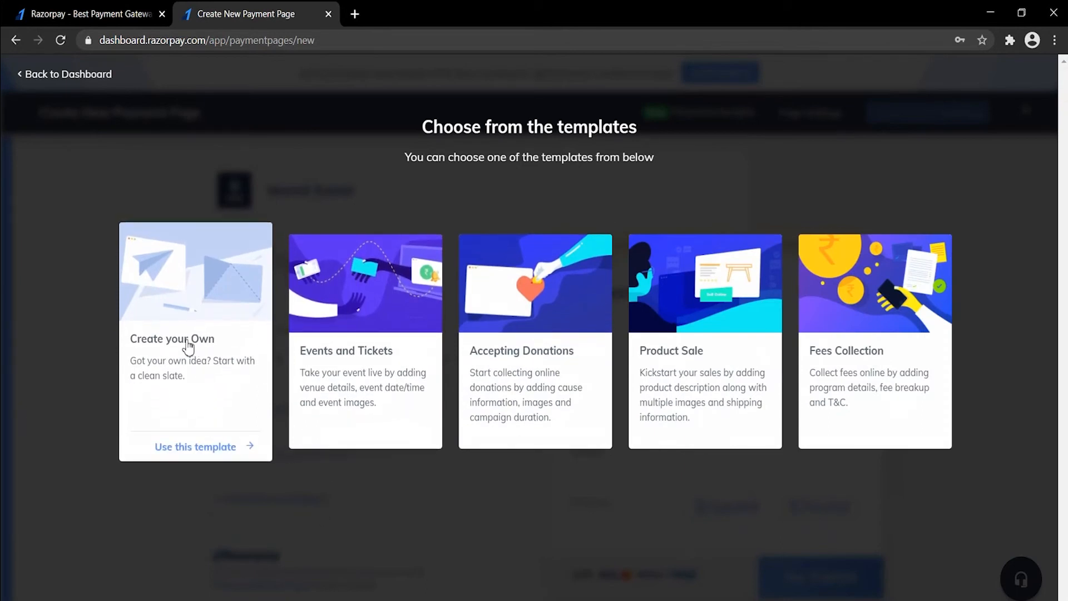
mouse_move(709, 394)
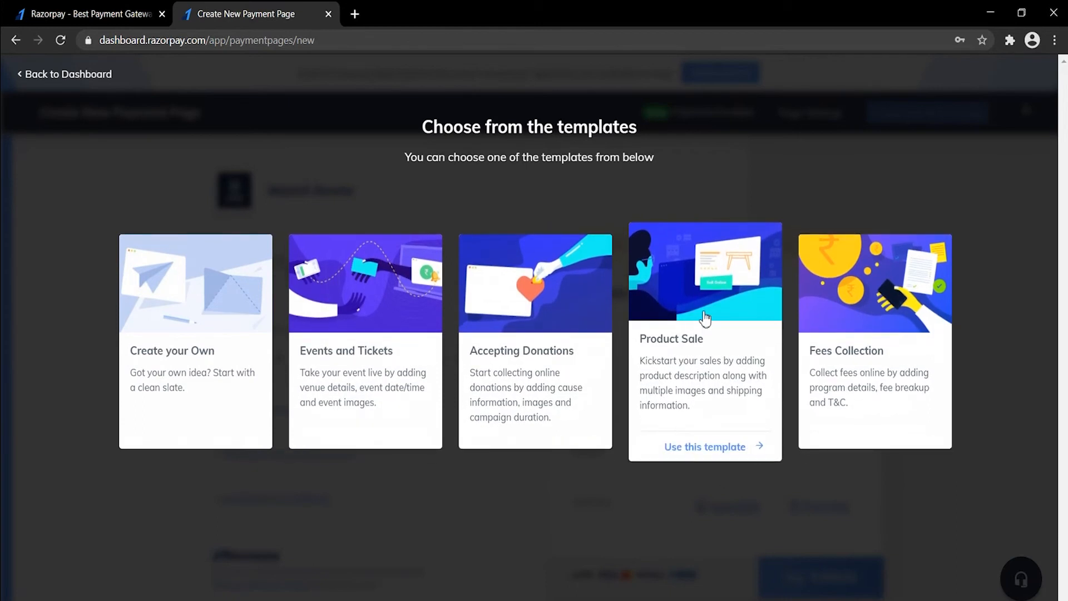
left_click(723, 356)
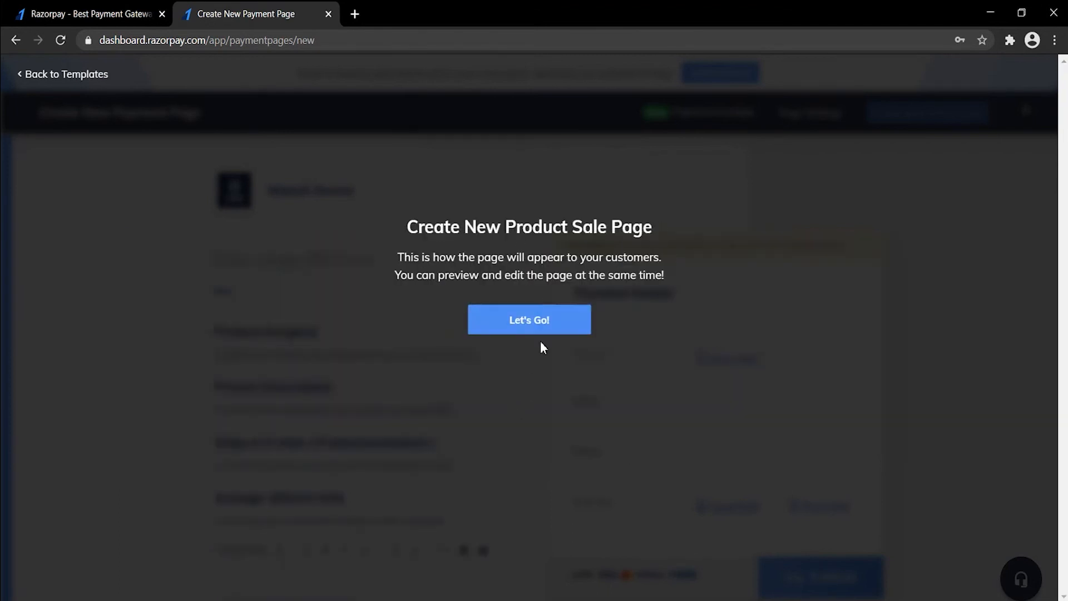
left_click(544, 323)
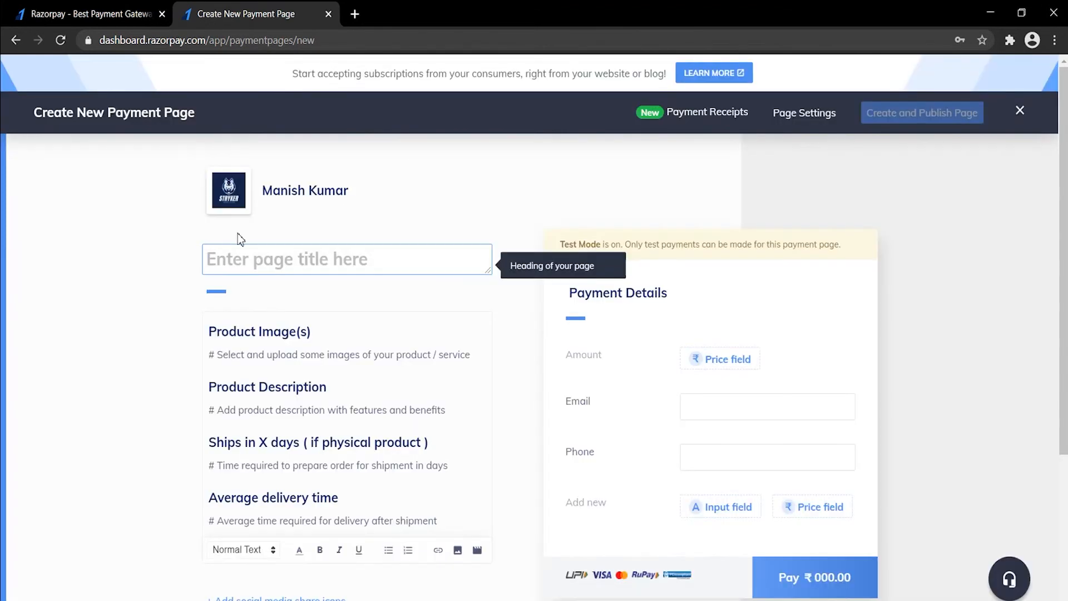
left_click(232, 202)
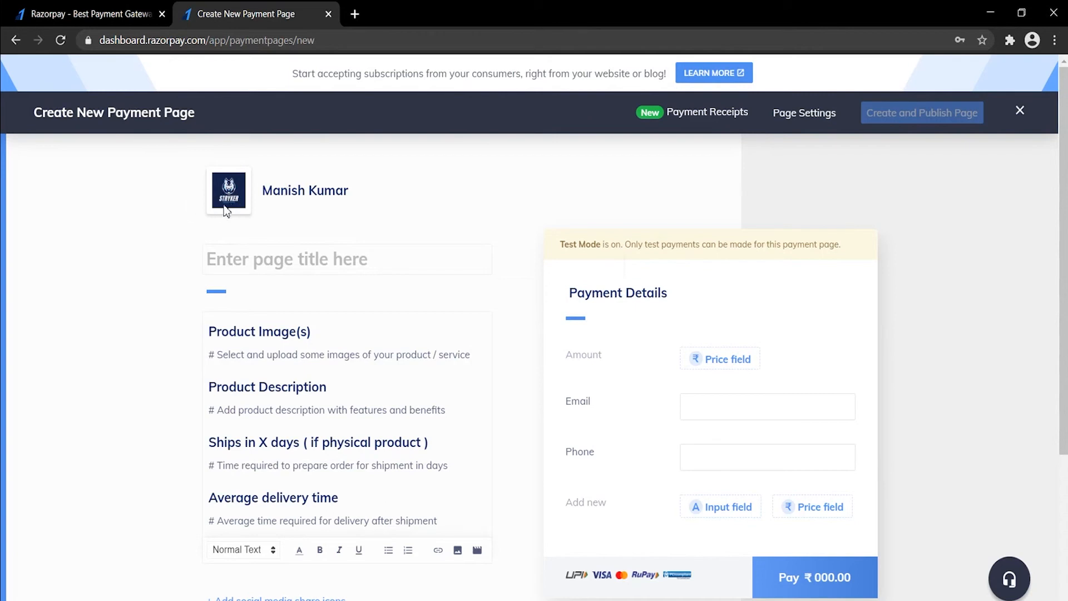
left_click(248, 264)
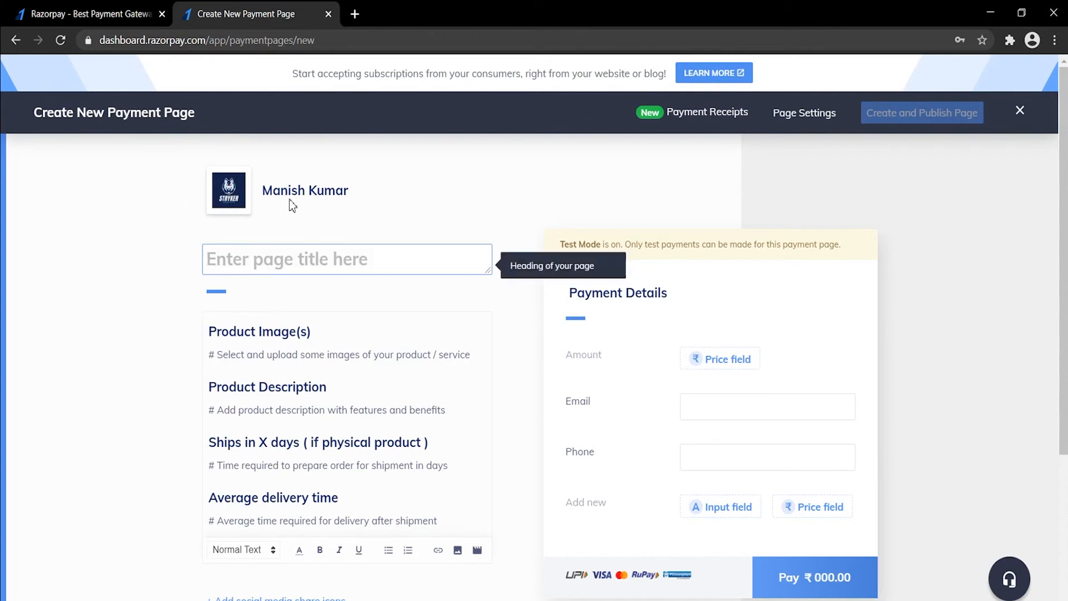
left_click_drag(264, 190, 363, 192)
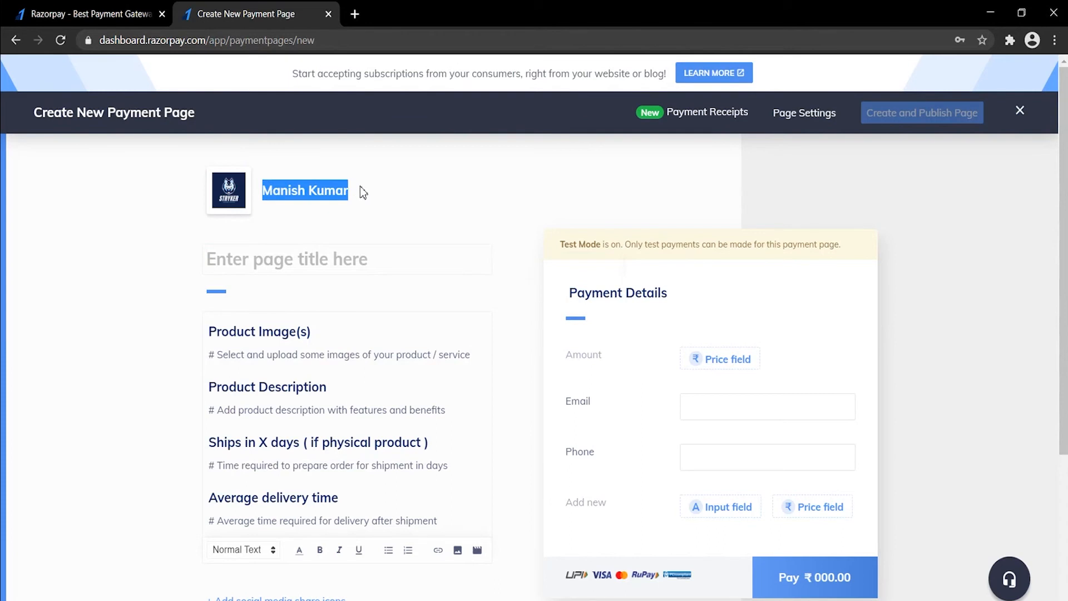
left_click(370, 195)
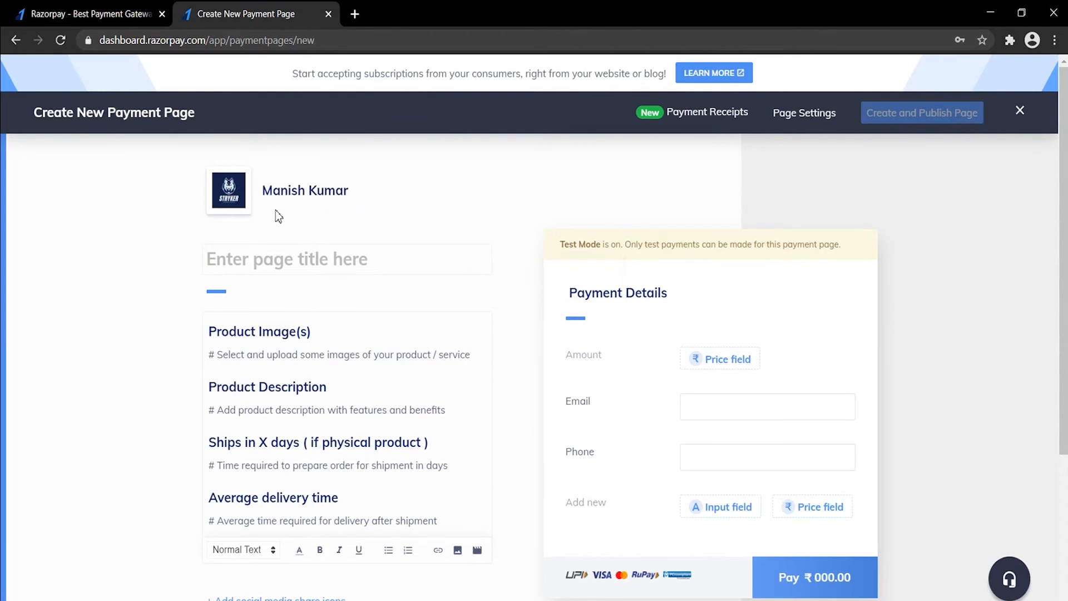
left_click_drag(267, 187, 349, 184)
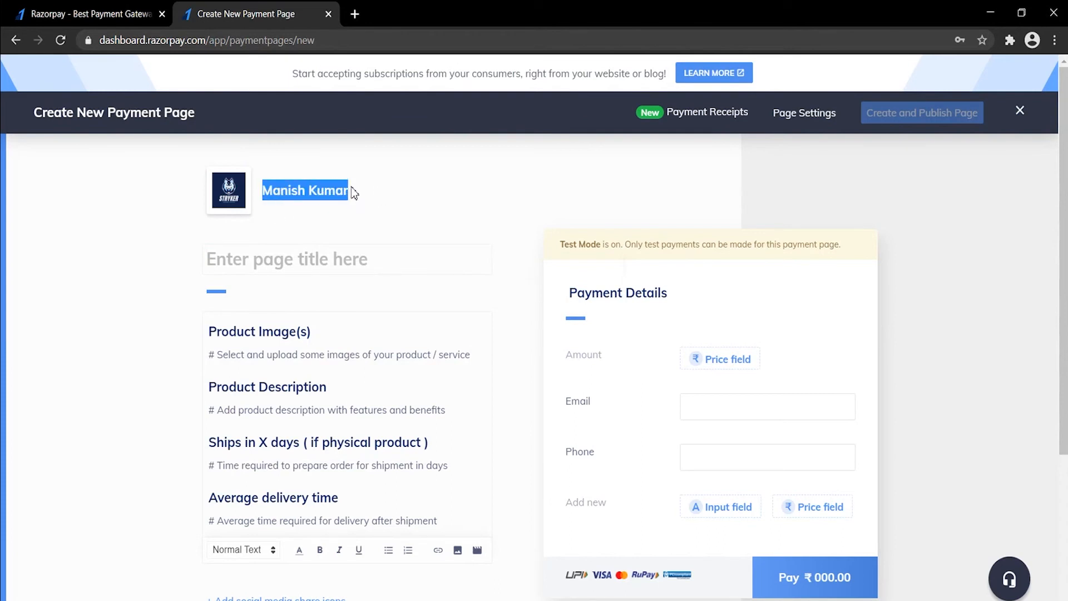
left_click(372, 177)
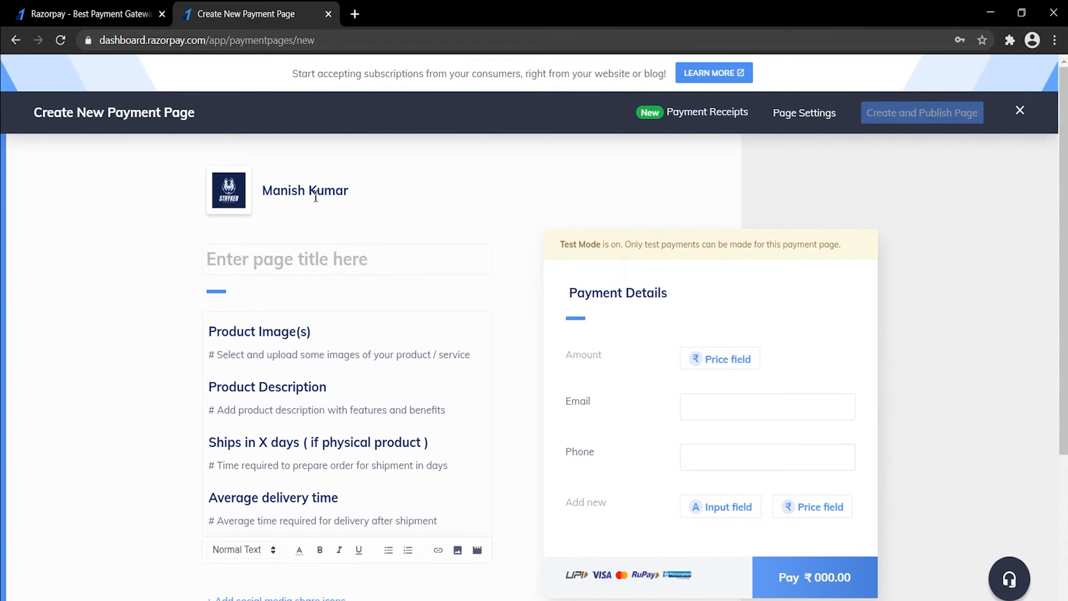
- Set the payment page's title to "Welcome to the product page!"
left_click(326, 255)
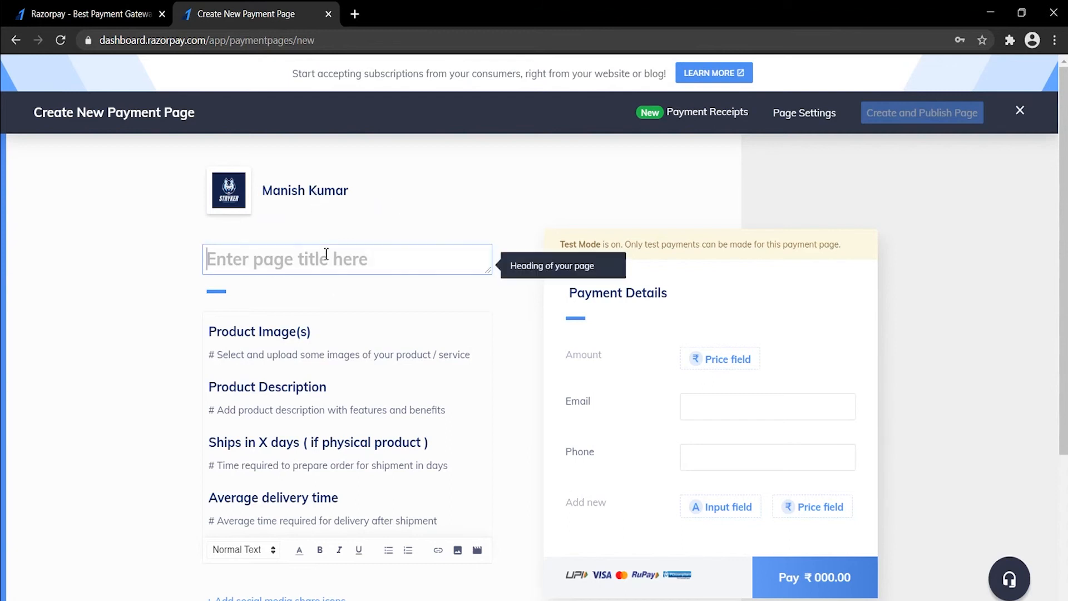
type("We")
type("lcome")
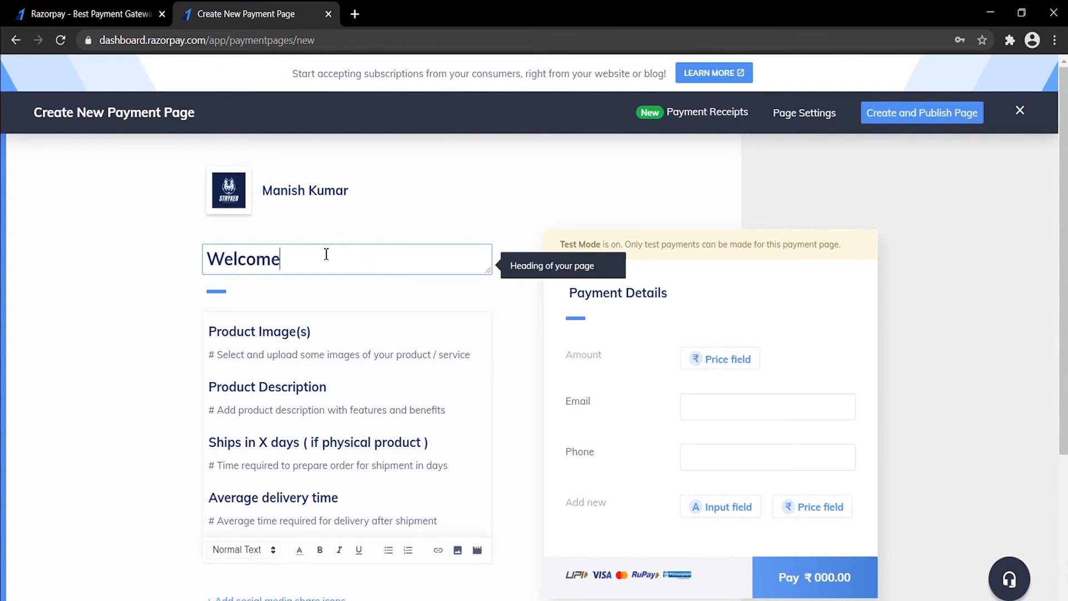
type(" to the product page")
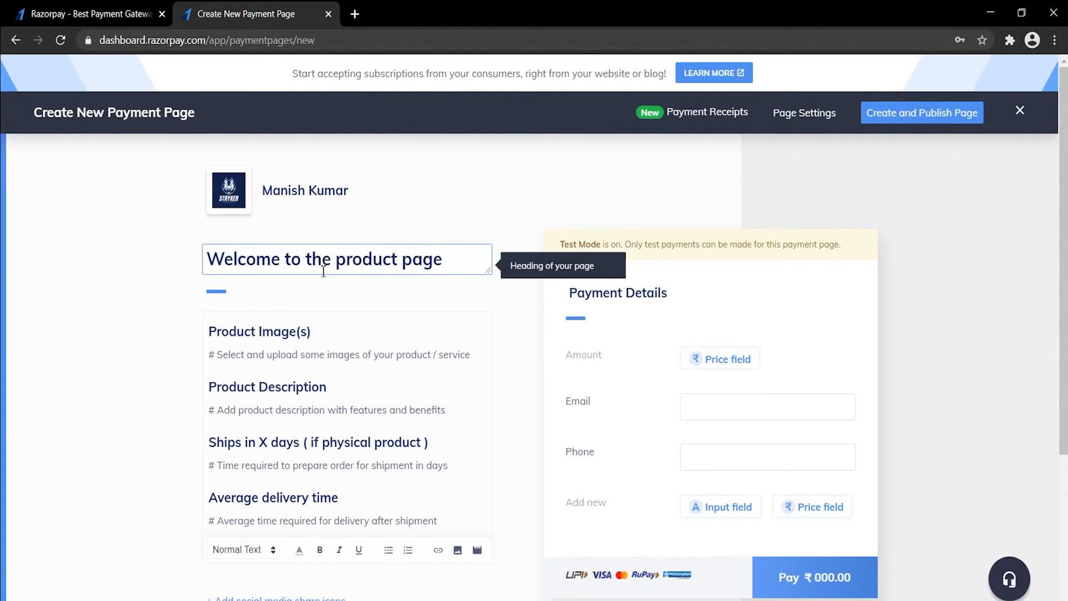
type("!")
- Delete all the template's placeholder text from the page description, from Product Image(s) to Average delivery time
left_click(287, 334)
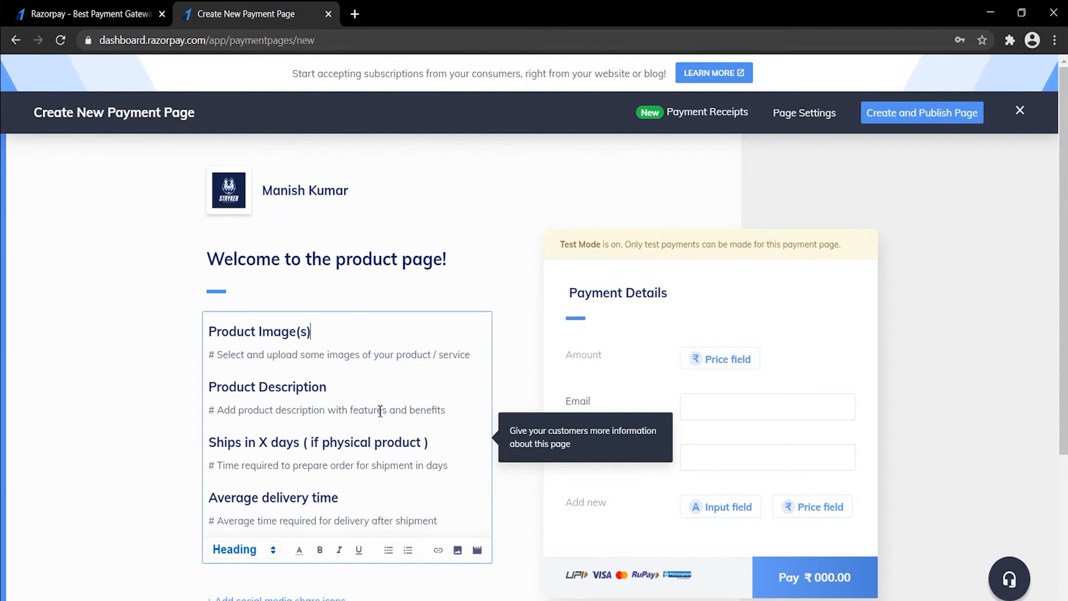
left_click(286, 465)
key("ctrl+a")
left_click(318, 387)
left_click(244, 387)
left_click(357, 466)
key("ctrl+a")
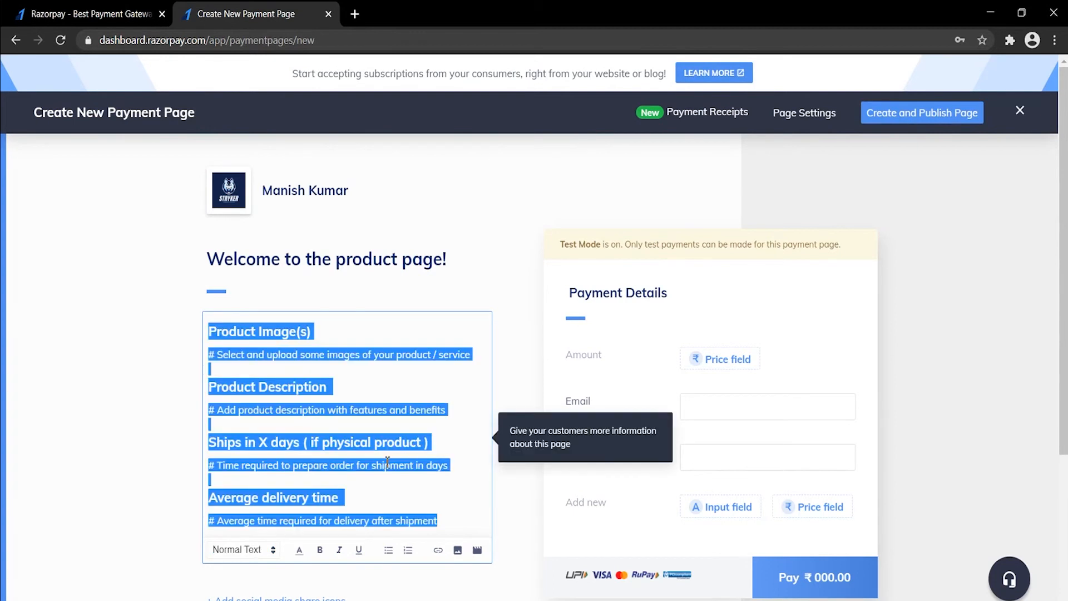
key("BackSpace")
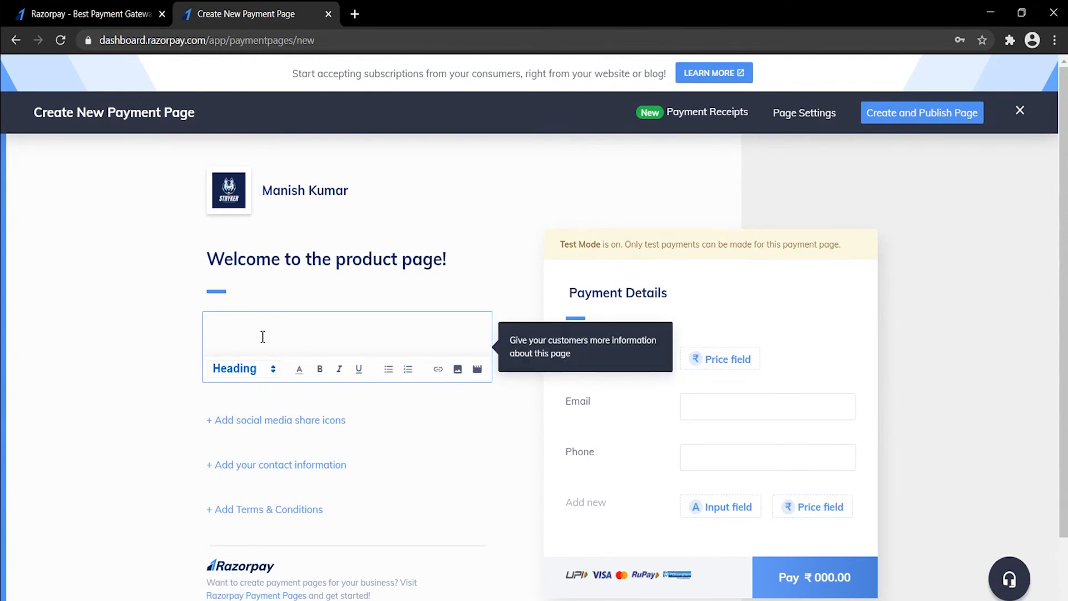
- Write the page description "Writing our own text. This is demo and creating sample test page." in Heading style
type("R")
key("BackSpace")
type("Writing ")
type("cur")
type(" own")
type(" text")
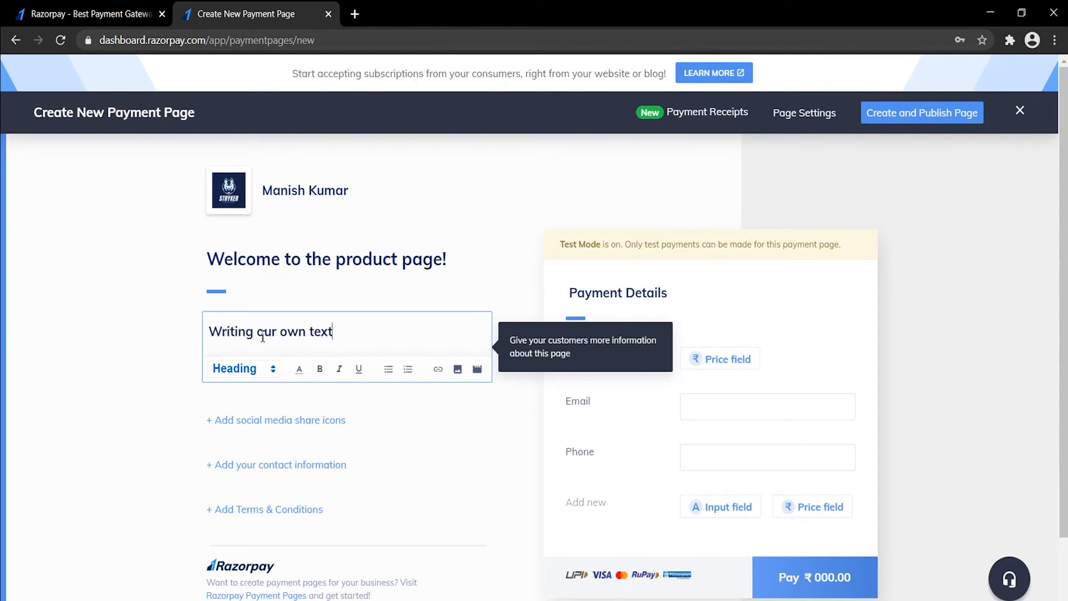
type(". ")
type("This is demo")
type(" and ")
type("createin")
key("BackSpace")
key("BackSpace")
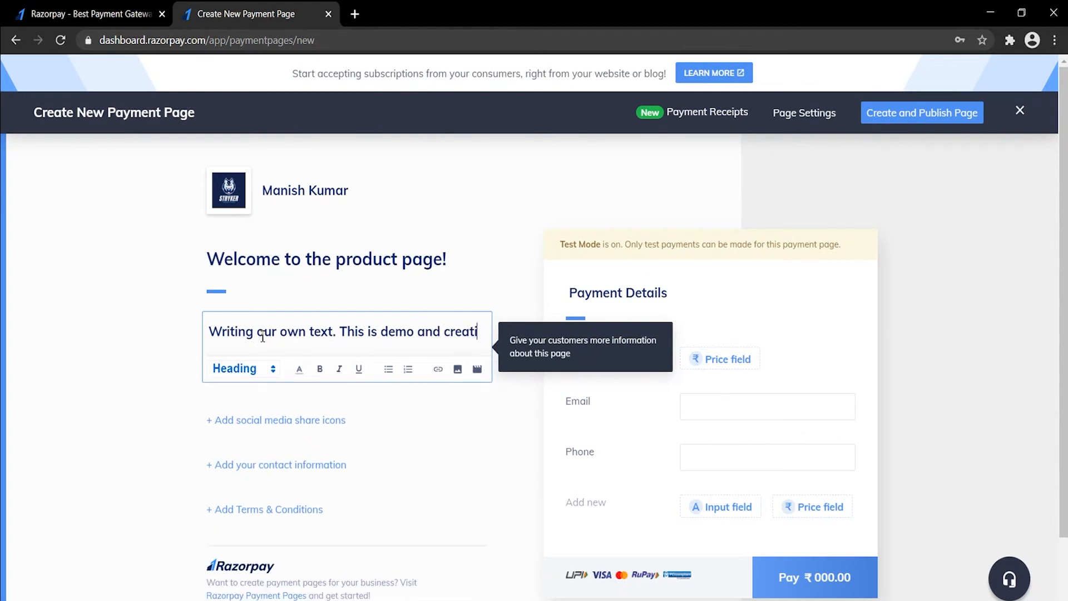
type("ng sample test page")
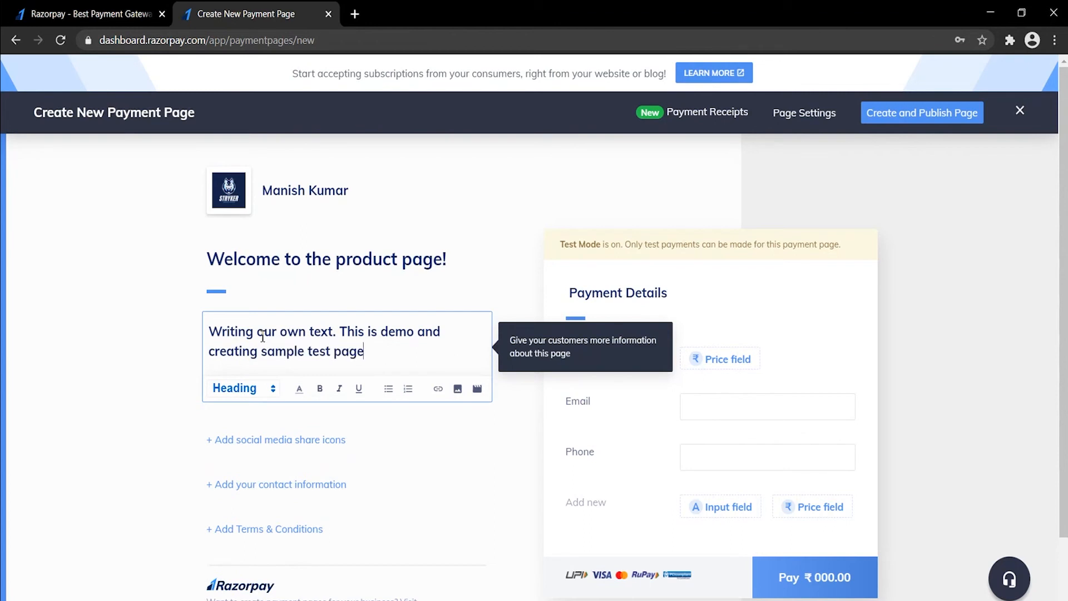
type(".")
left_click(518, 315)
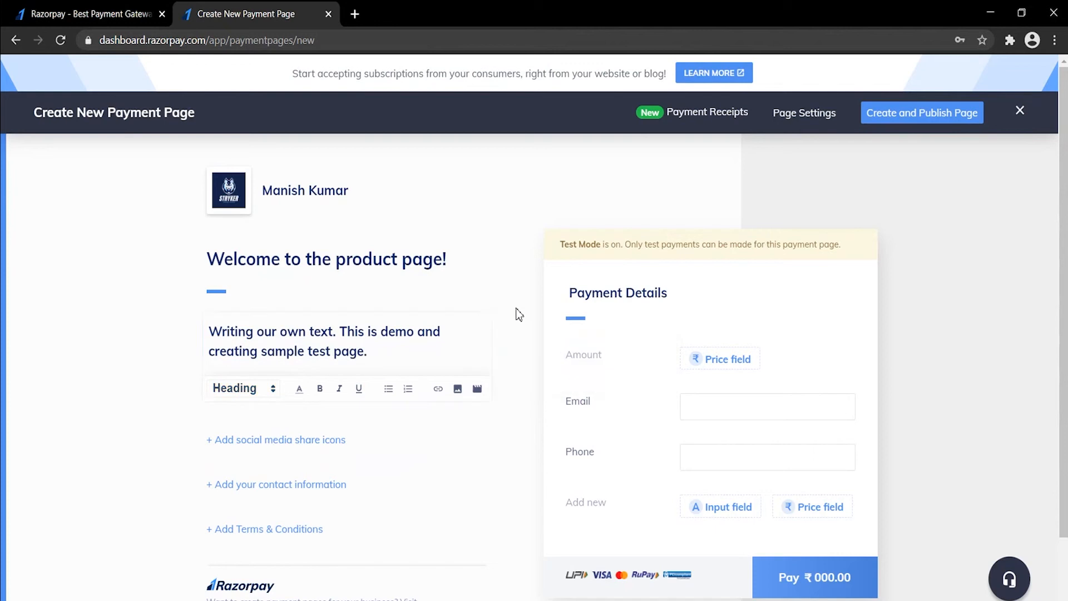
- Add the social media share icons and the contact information section below the page description
left_click(300, 441)
scroll(413, 468, "down", 1)
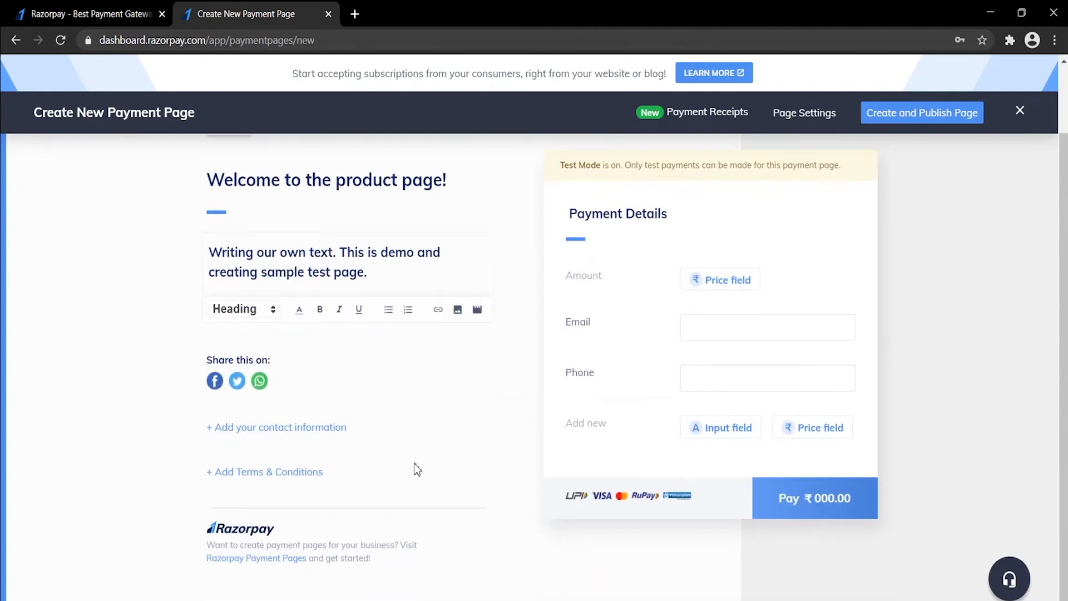
left_click(318, 429)
scroll(523, 419, "down", 1)
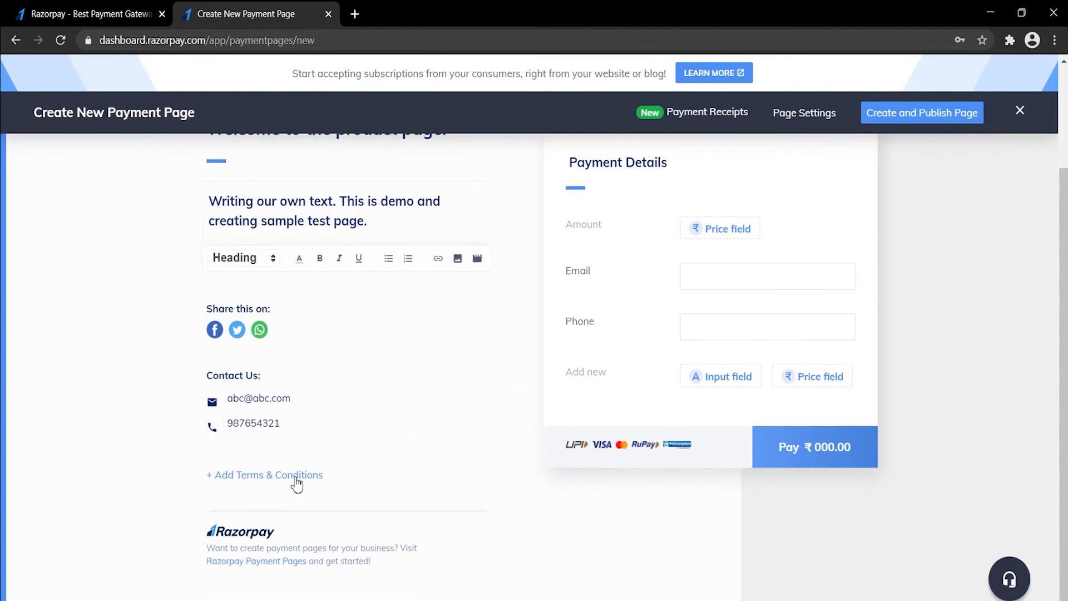
- Add Terms & Conditions reading "This is sample terms and condition, writing it for test purpose."
left_click(277, 476)
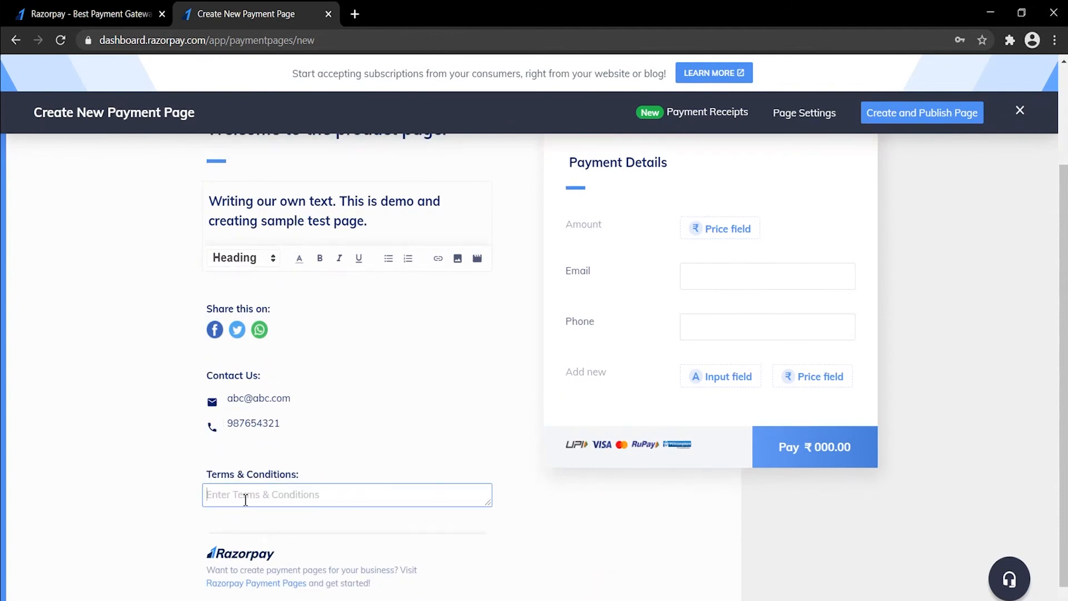
type("This is sample terms and condition")
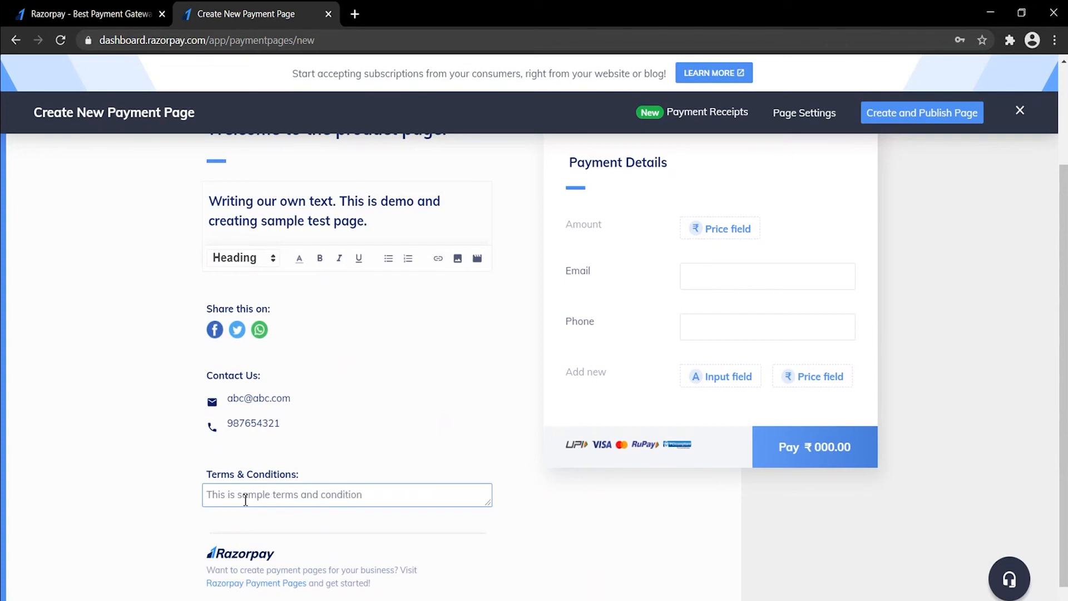
type(", wiring ")
type(" tes")
type("est")
type(" purpose.")
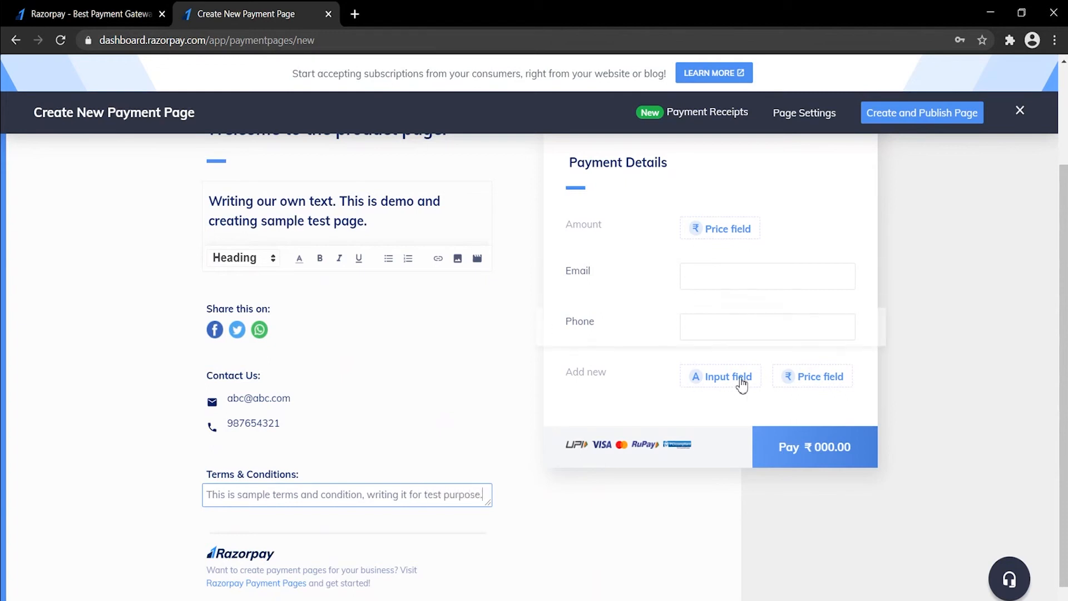
- Add a Fixed Amount price field of ₹4000 to the Payment Details form and save it
scroll(836, 315, "up", 3)
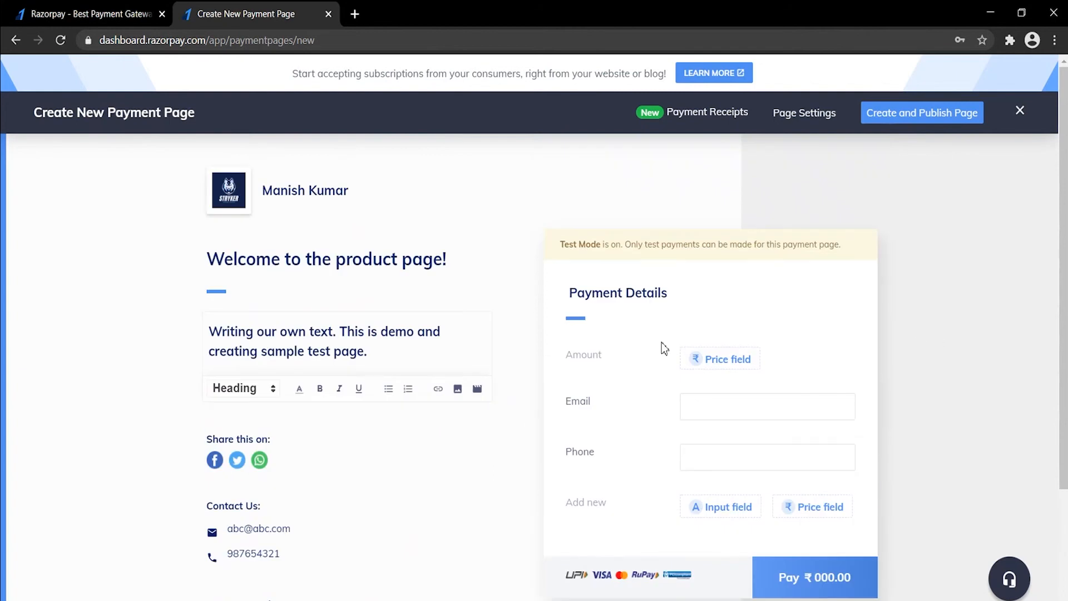
left_click(717, 365)
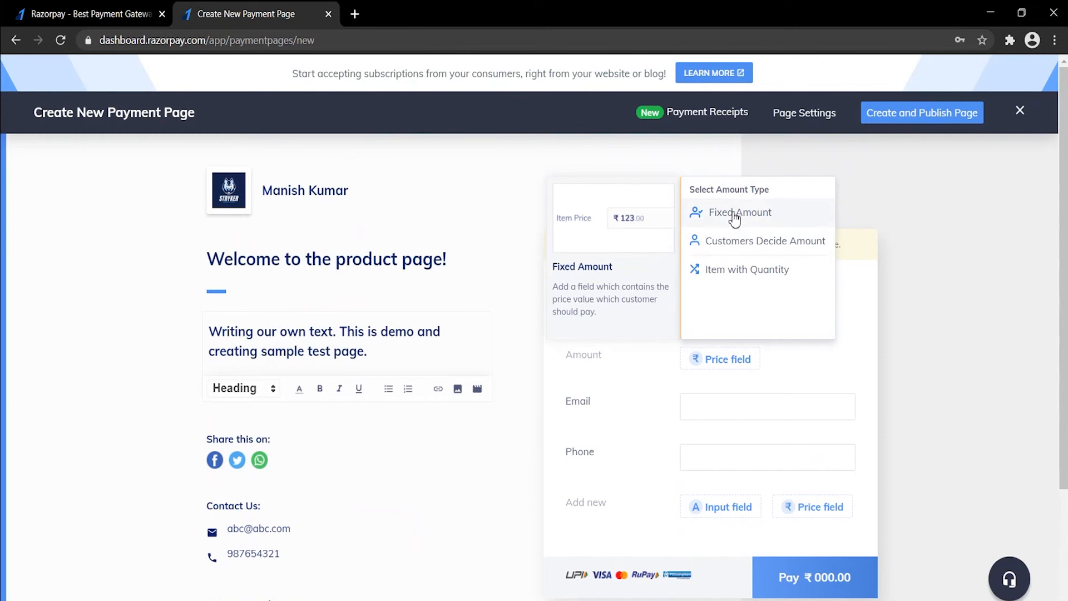
left_click(733, 217)
double_click(588, 374)
left_click(744, 374)
left_click(642, 384)
left_click(746, 375)
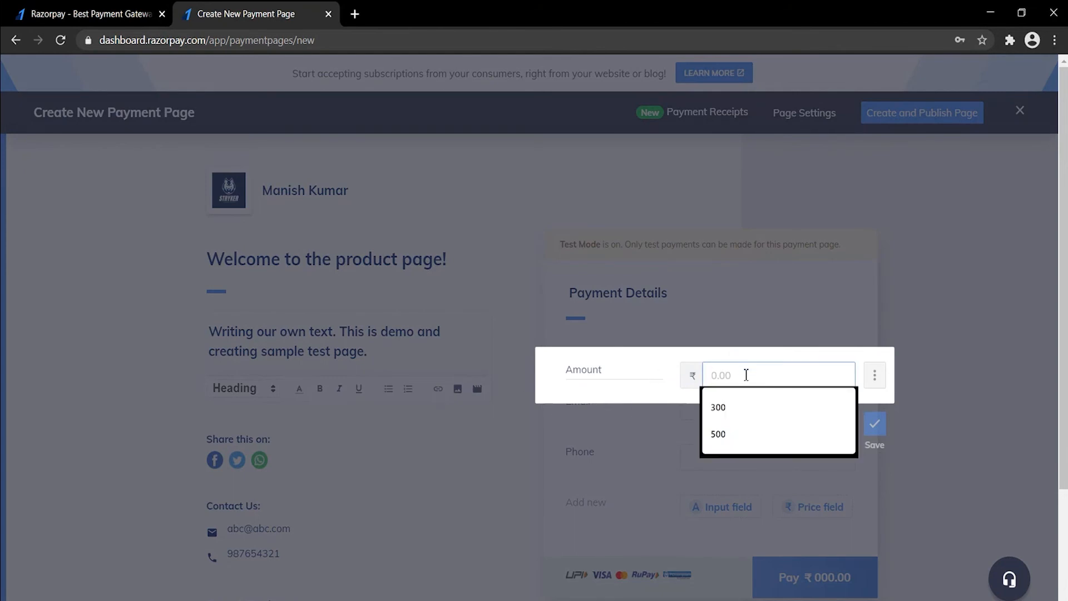
type("4000")
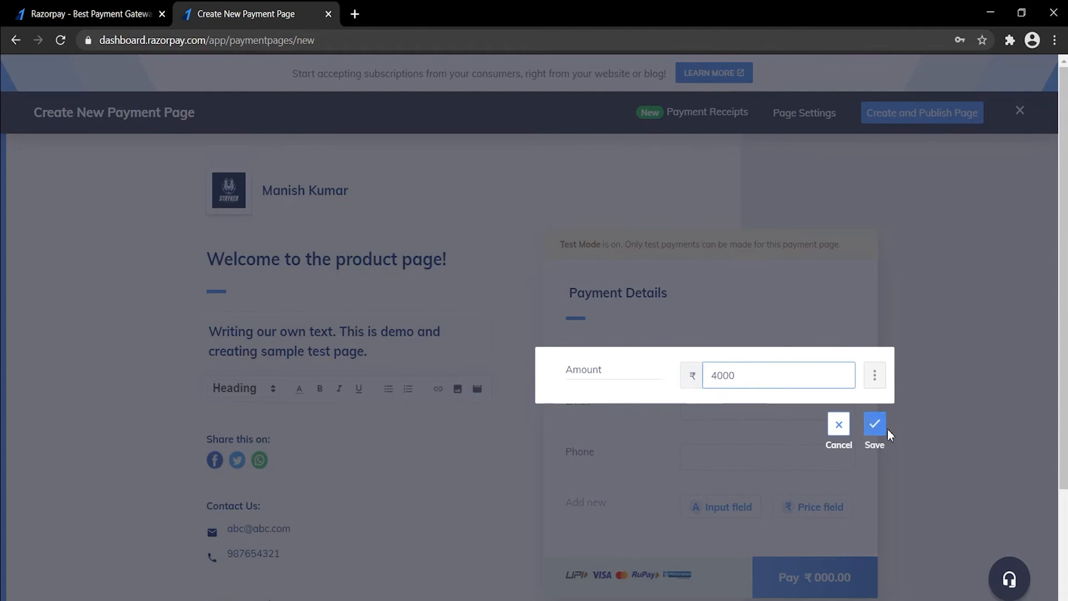
left_click(882, 427)
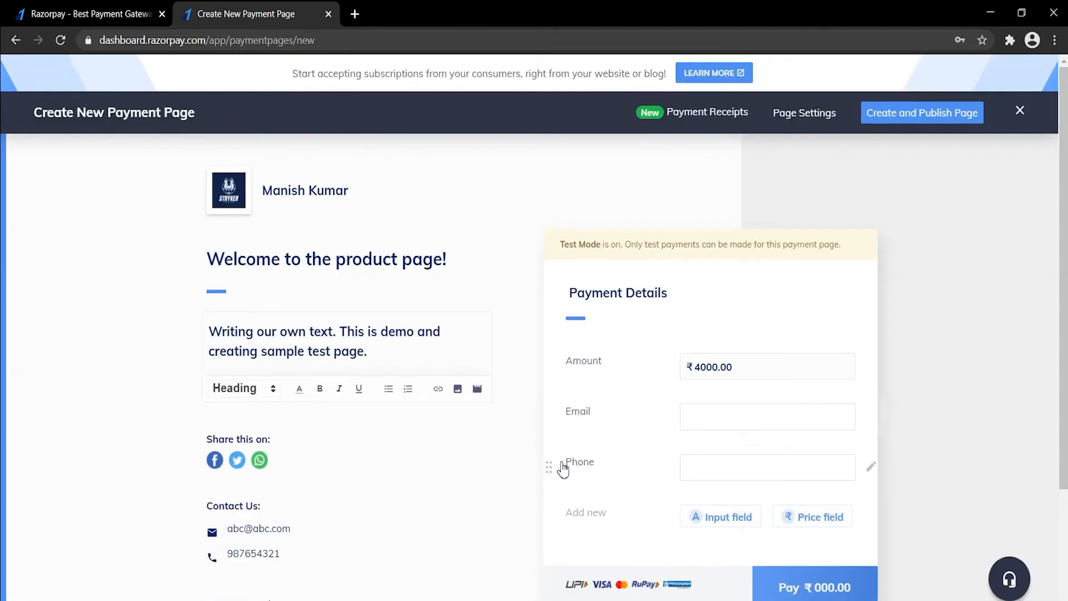
- Inspect the Email field's settings and cancel them, and browse the input field types available for the payment form without adding one
left_click(751, 426)
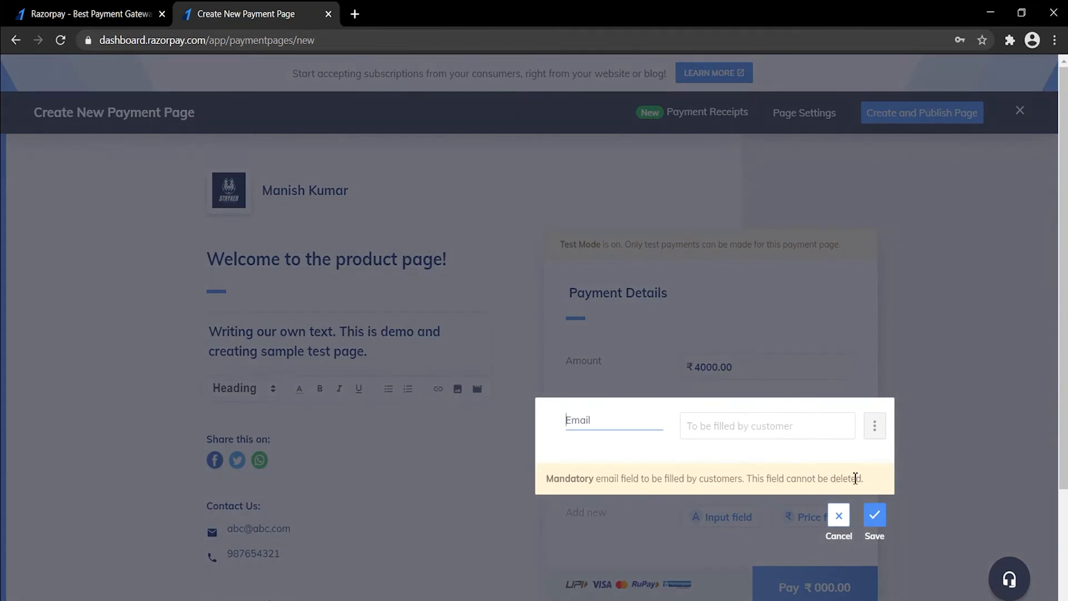
left_click(839, 519)
scroll(916, 362, "down", 3)
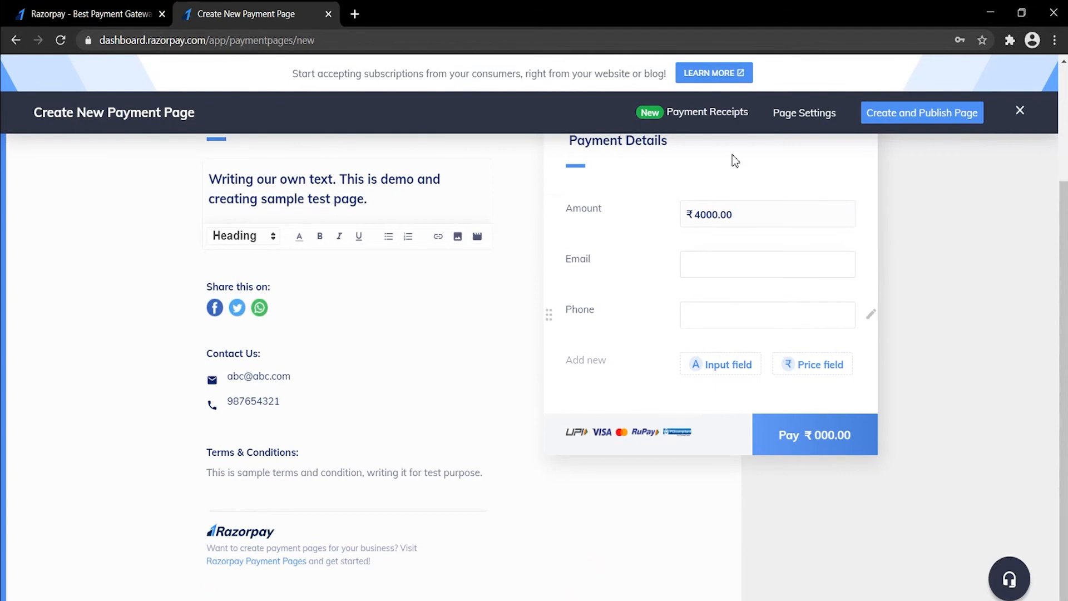
left_click(726, 368)
left_click_drag(830, 191, 832, 303)
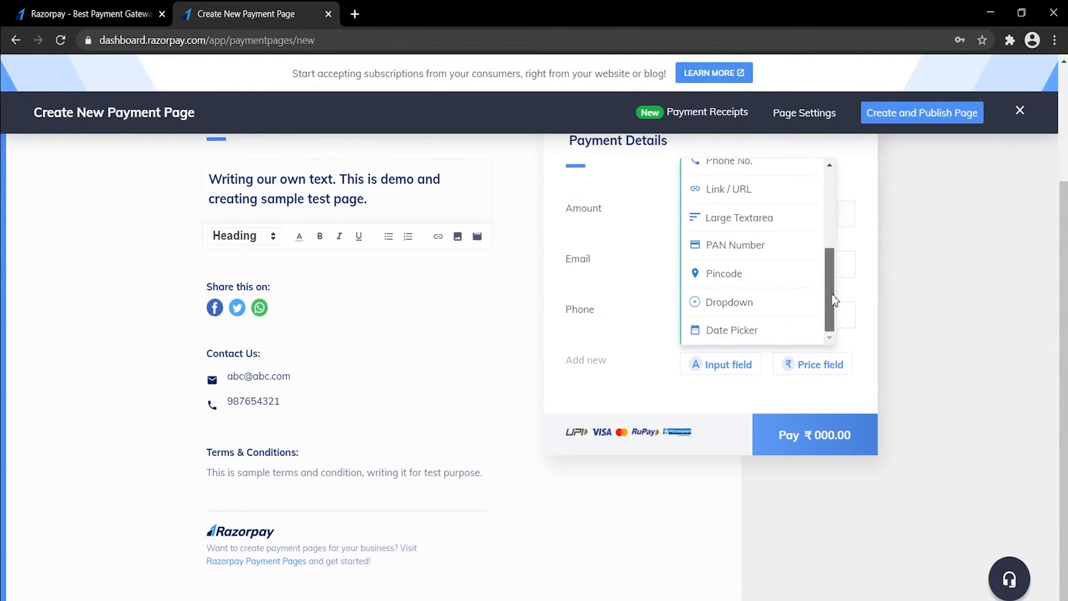
scroll(802, 289, "up", 5)
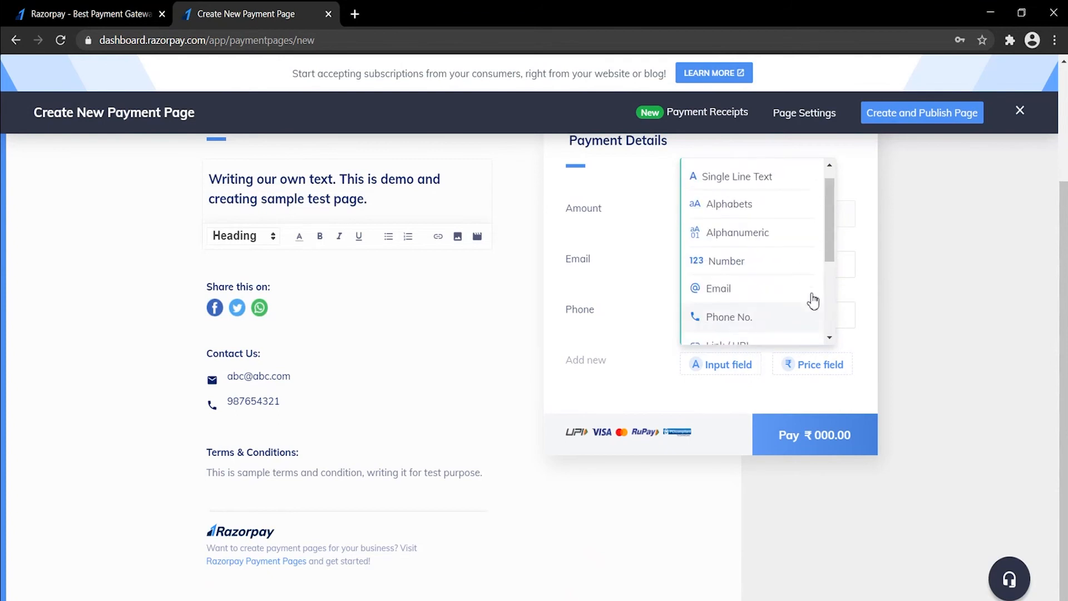
left_click(921, 221)
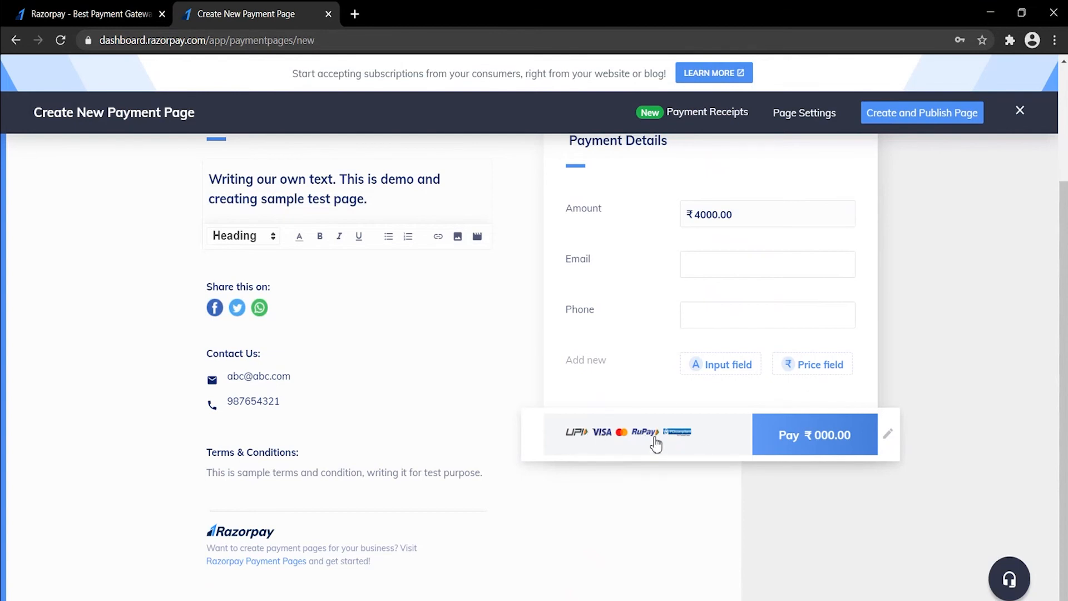
- Set the payment button label to "Payment" and save it
left_click(684, 438)
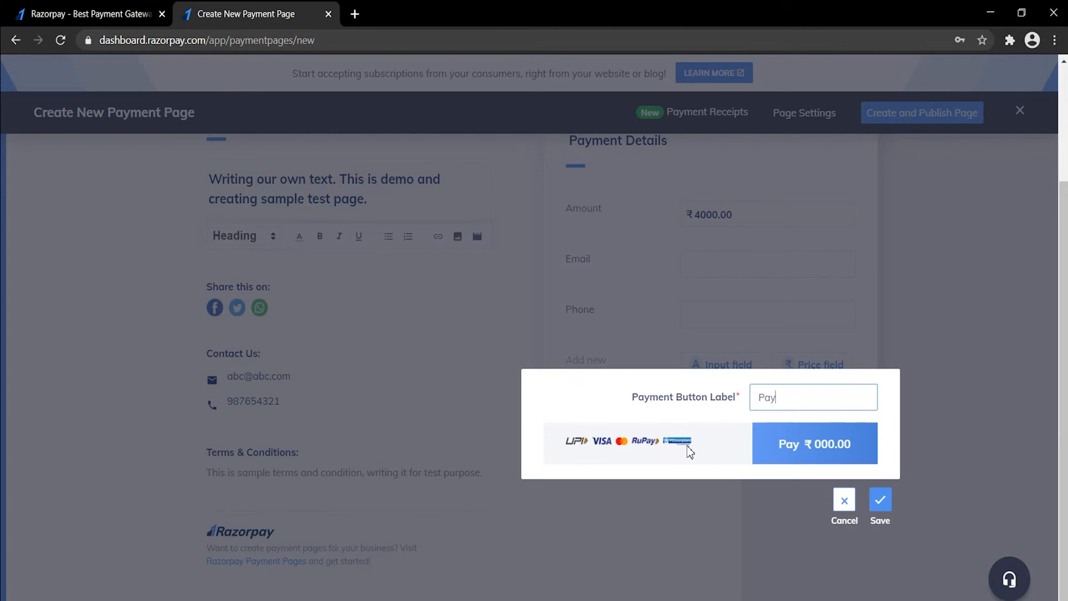
left_click(845, 500)
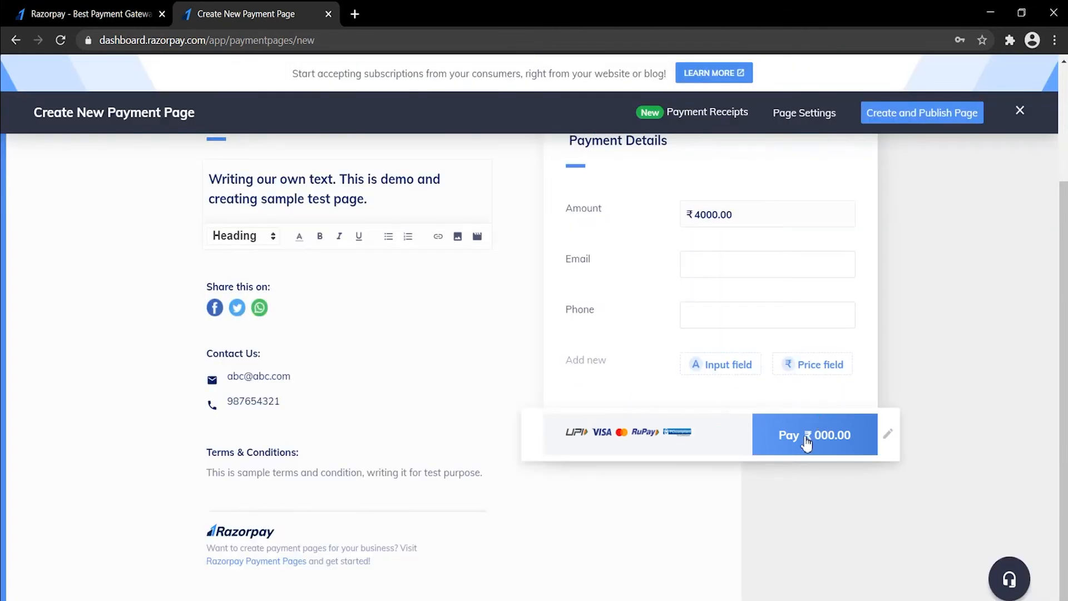
left_click(673, 454)
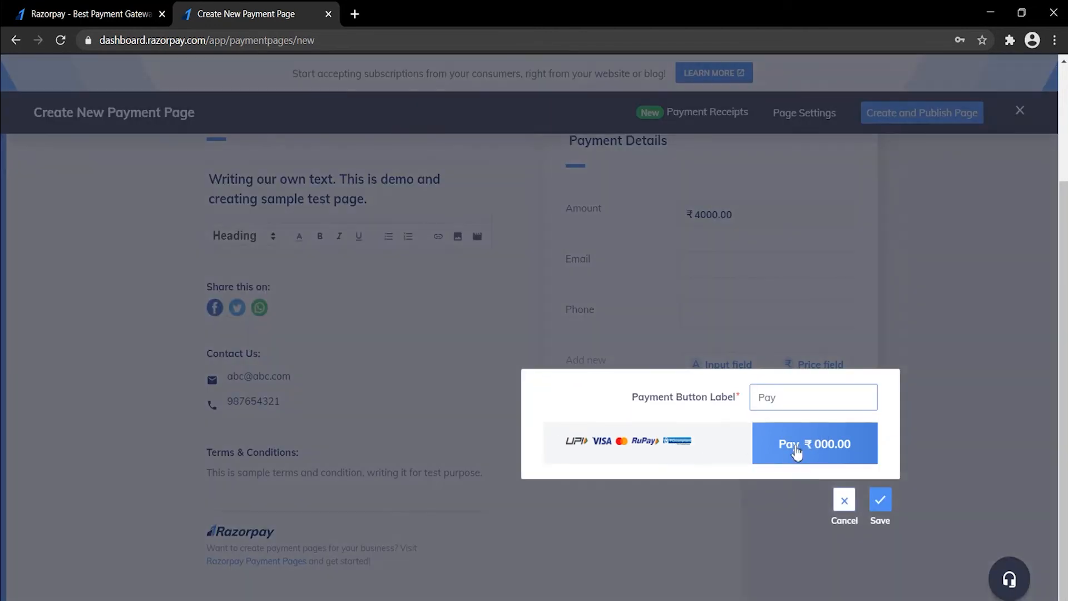
left_click_drag(797, 403, 730, 421)
key("Right")
key("BackSpace")
key("BackSpace")
key("BackSpace")
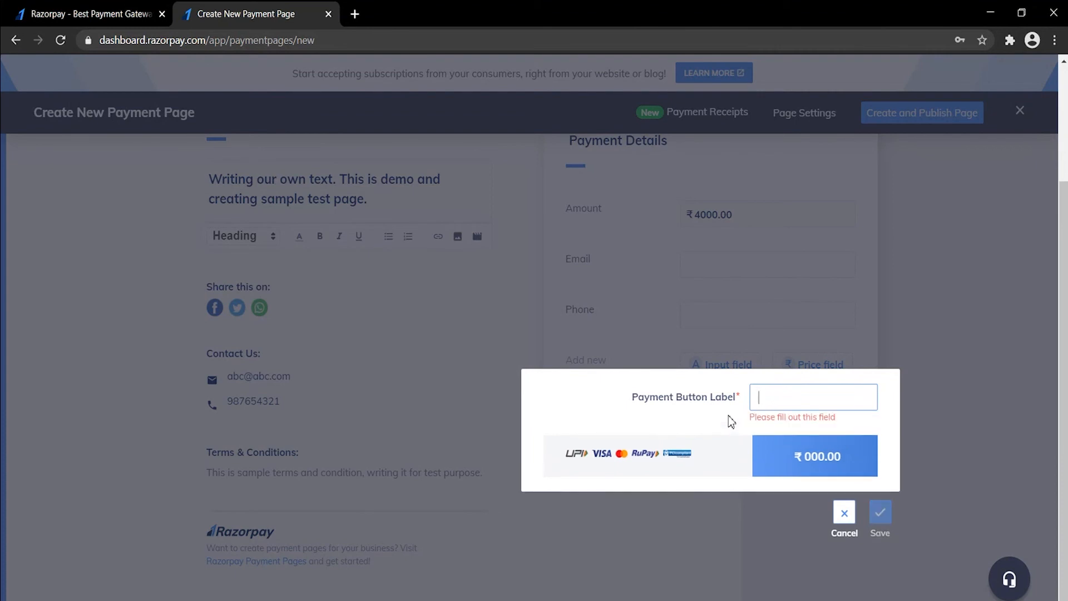
type("Payment")
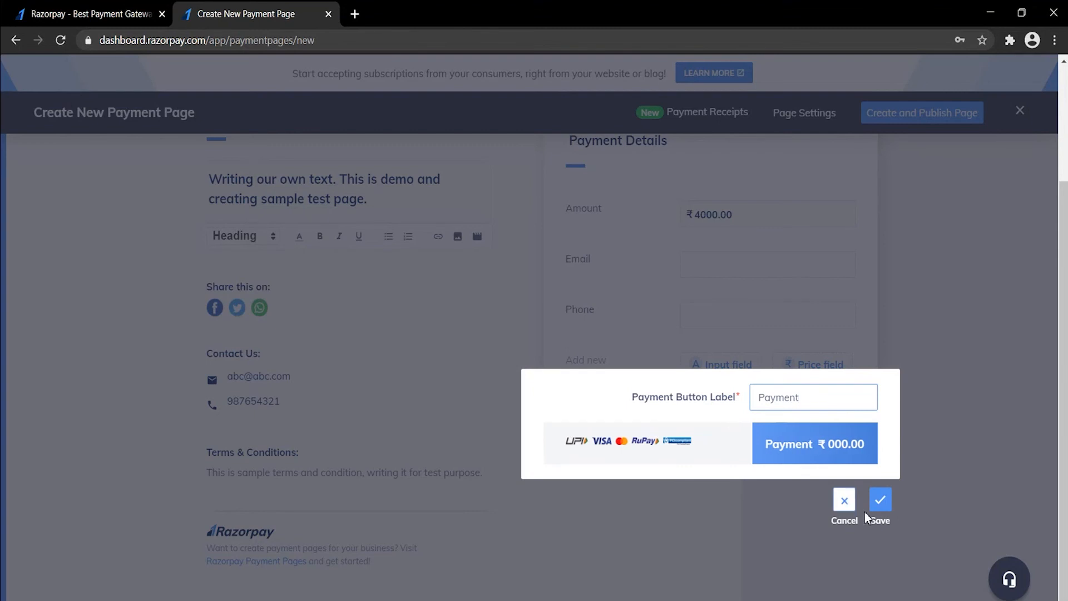
left_click(880, 499)
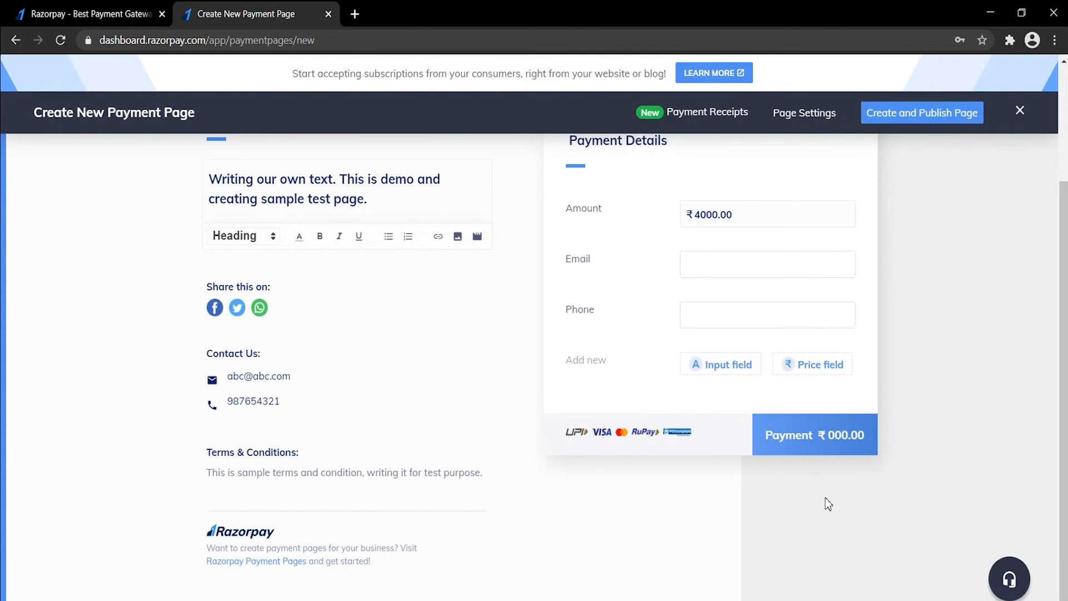
- Create and publish the payment page and copy its URL
scroll(825, 498, "up", 3)
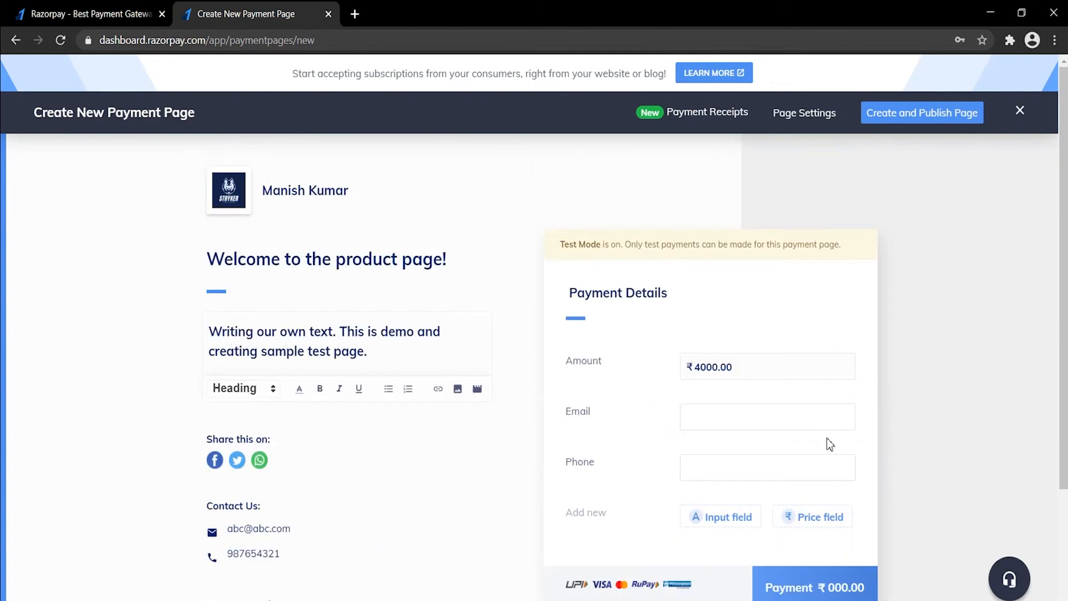
left_click(925, 122)
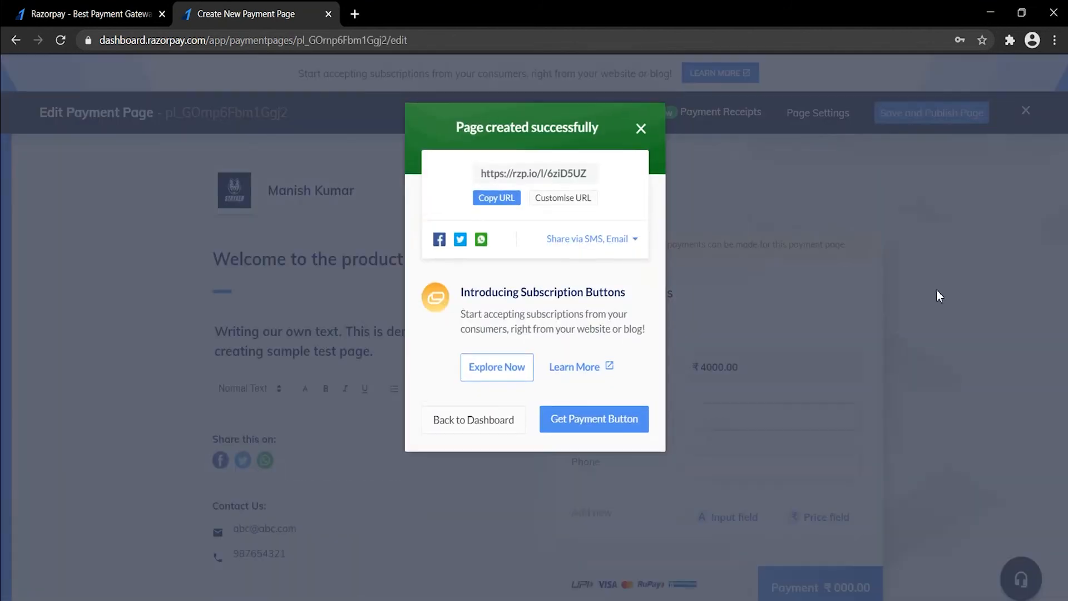
left_click(504, 199)
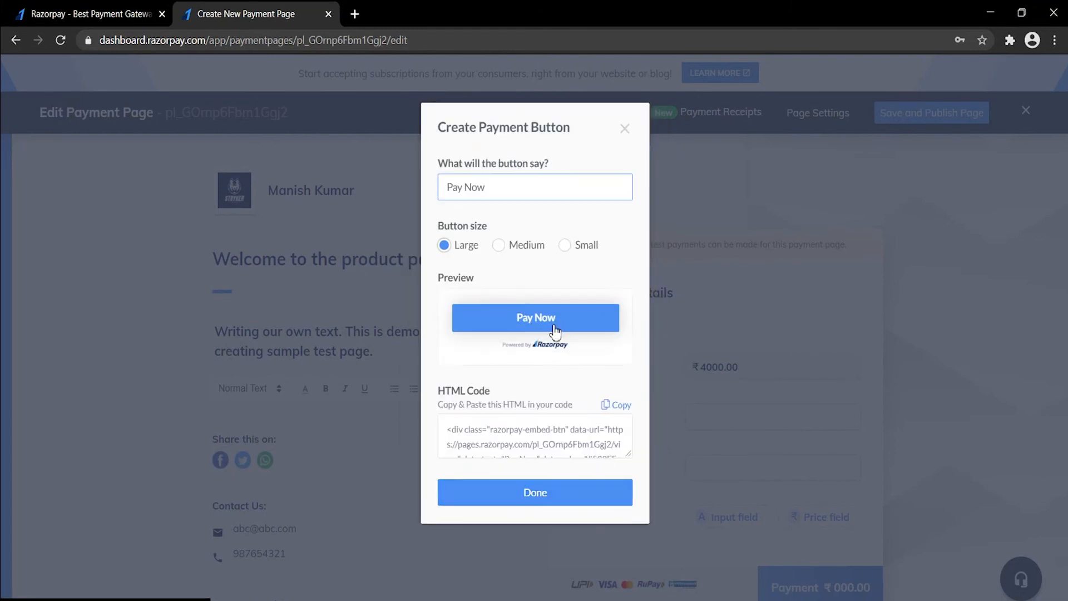
- Create a small payment button reading "Pay Now", inspect its embed HTML code, and finish the button setup
left_click(499, 247)
left_click(565, 246)
left_click(511, 192)
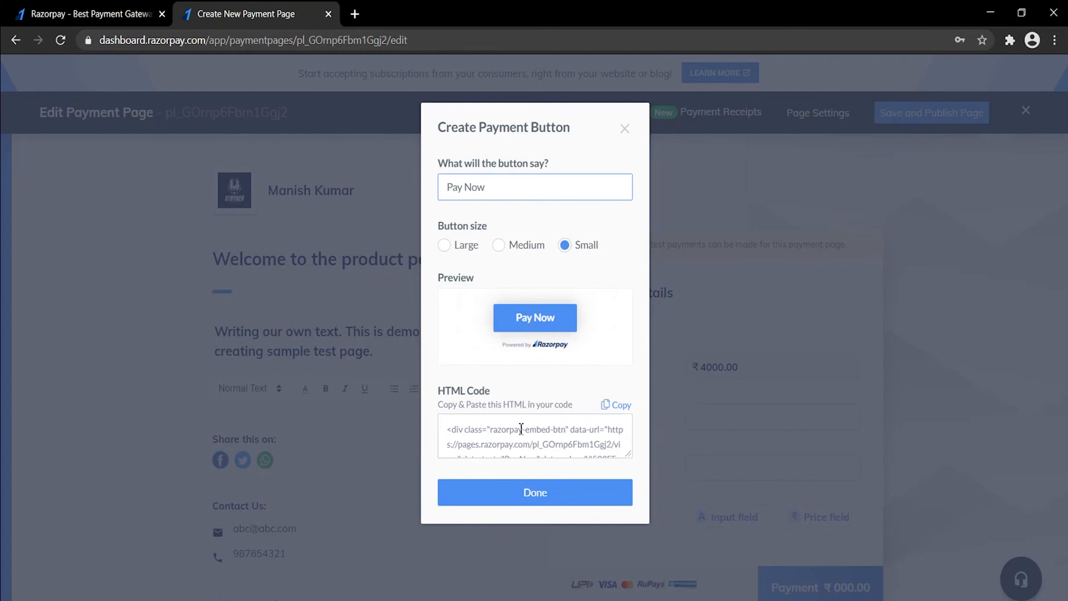
left_click_drag(440, 432, 637, 466)
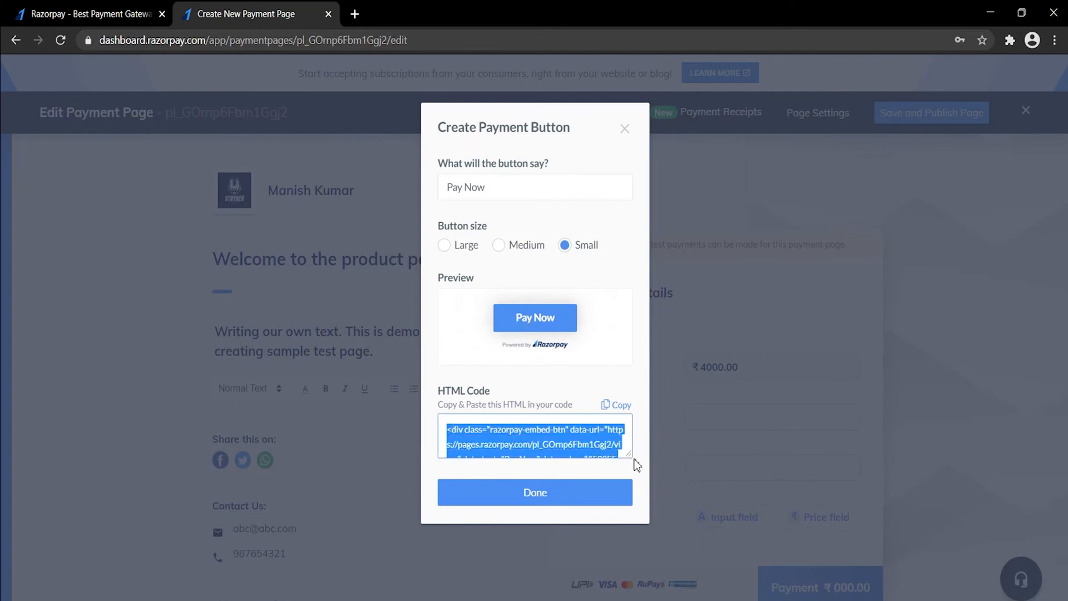
left_click(646, 447)
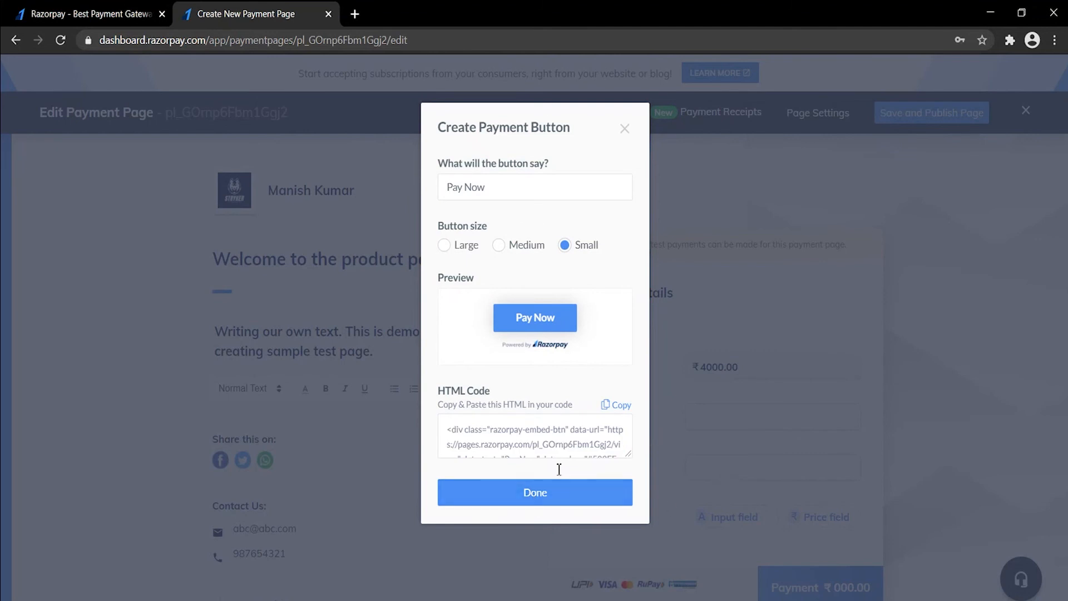
left_click(543, 511)
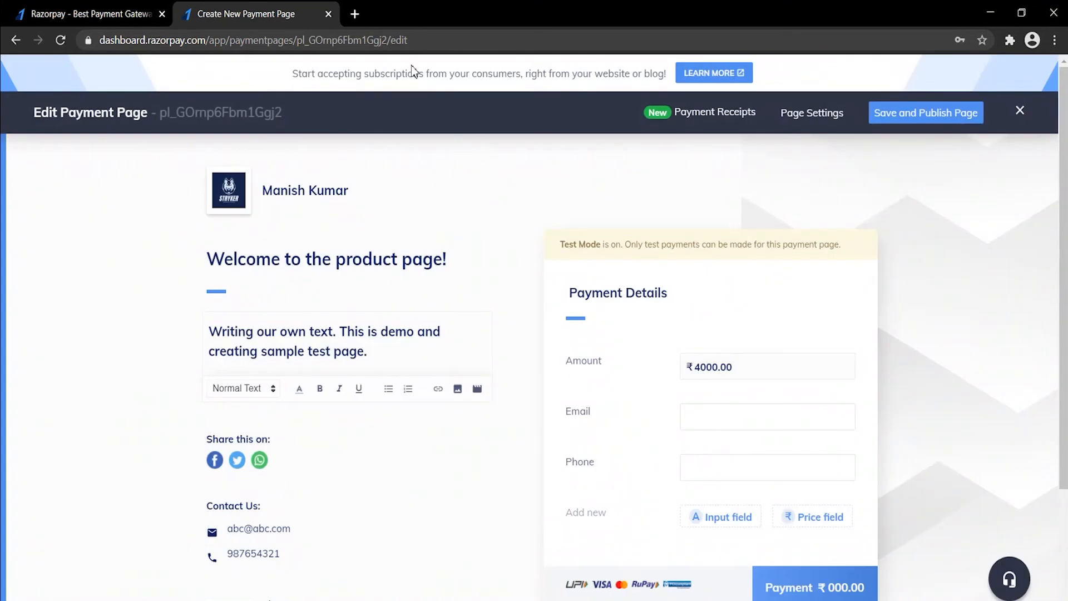
- Open the published payment page using the copied URL
left_click(270, 41)
right_click(269, 40)
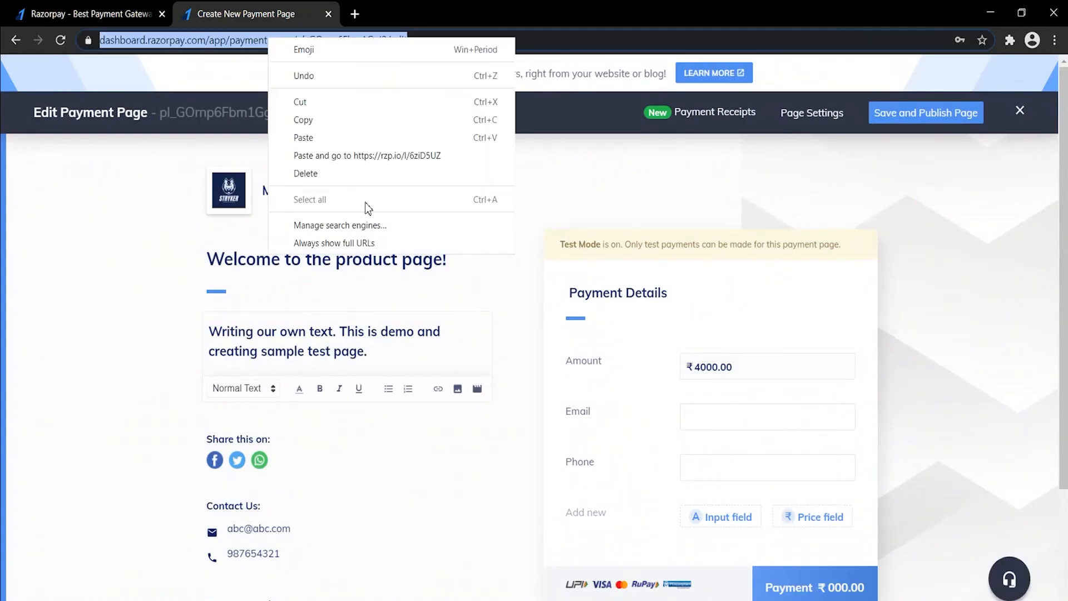
left_click(353, 156)
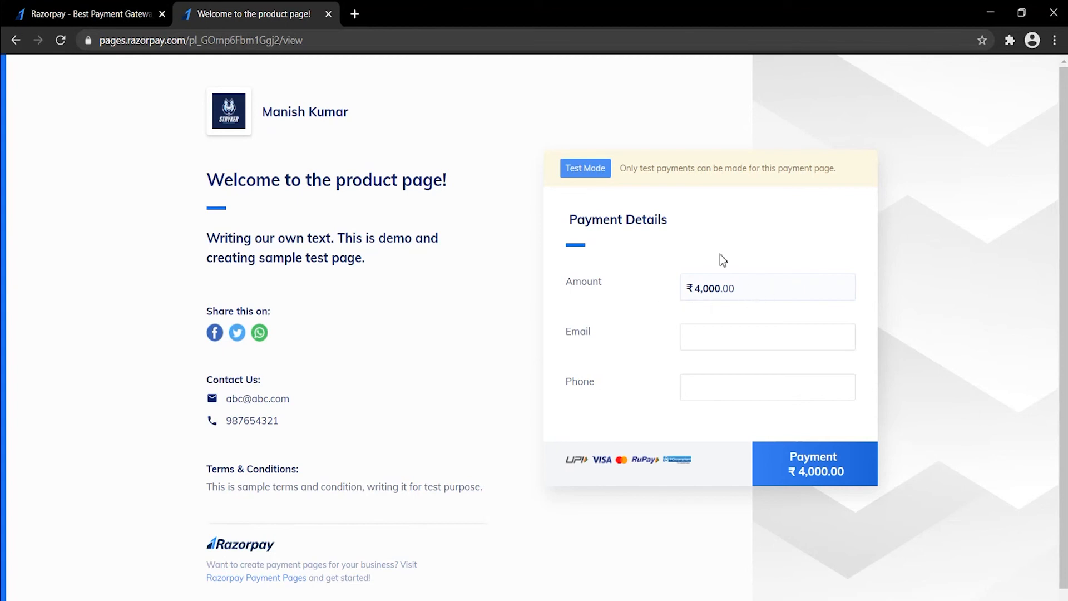
- Fill in the customer's email and phone number on the payment page and proceed to checkout
left_click(725, 333)
left_click(751, 365)
left_click(734, 388)
left_click(962, 347)
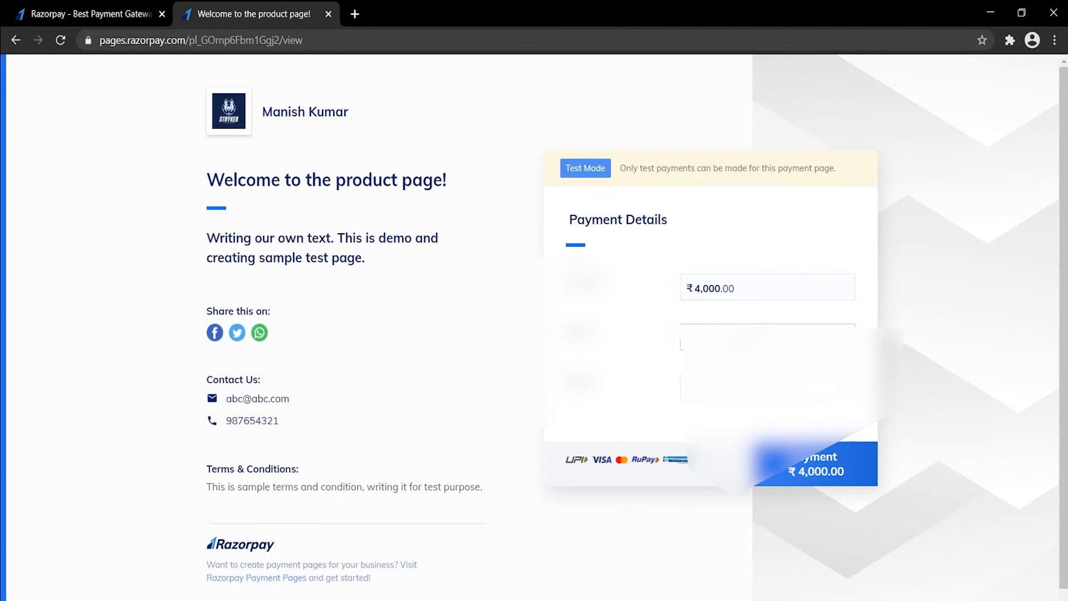
left_click(753, 337)
left_click(751, 365)
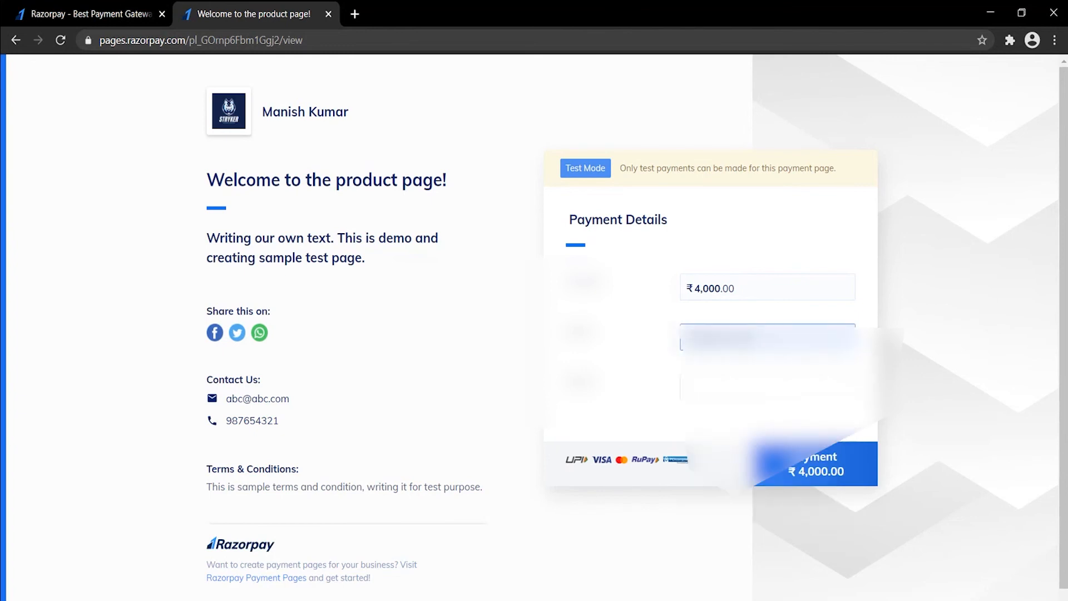
left_click(752, 386)
type("987654321")
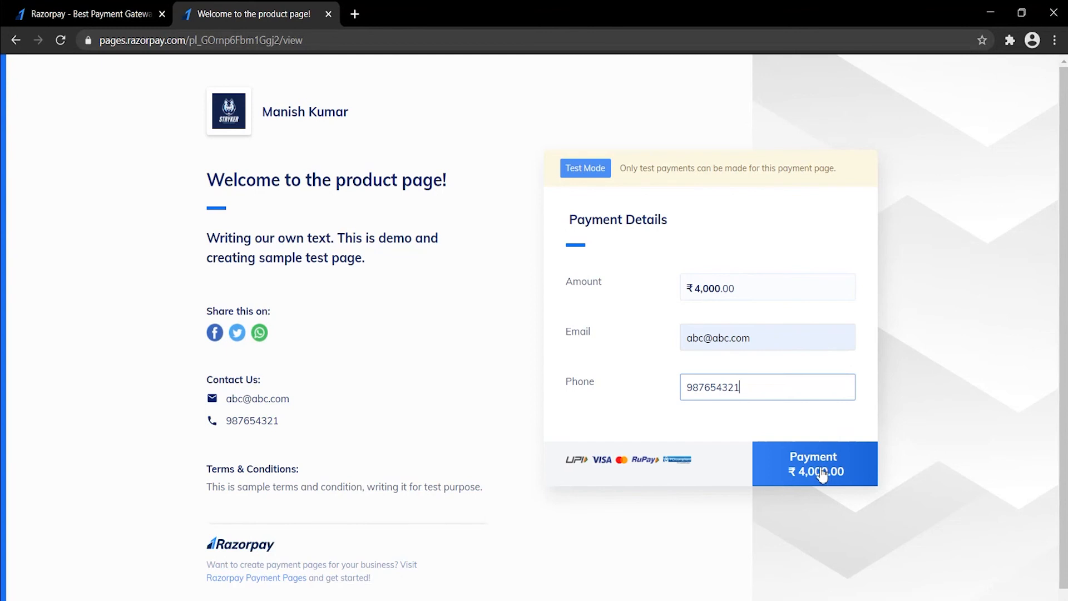
left_click(822, 476)
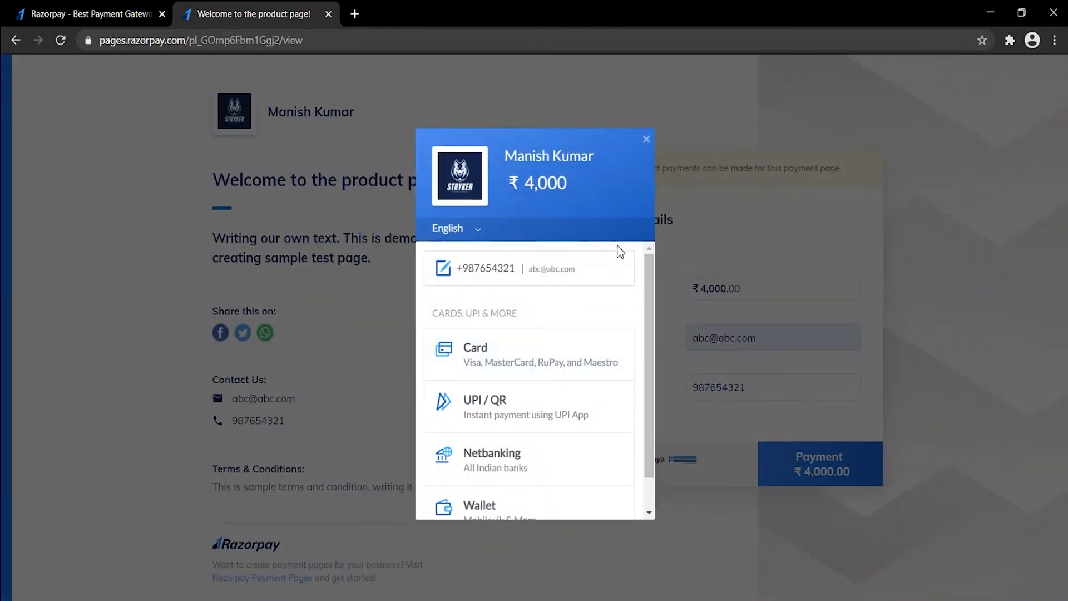
- Choose UPI / QR in the checkout and complete the ₹4,000 test payment
left_click_drag(651, 292, 650, 340)
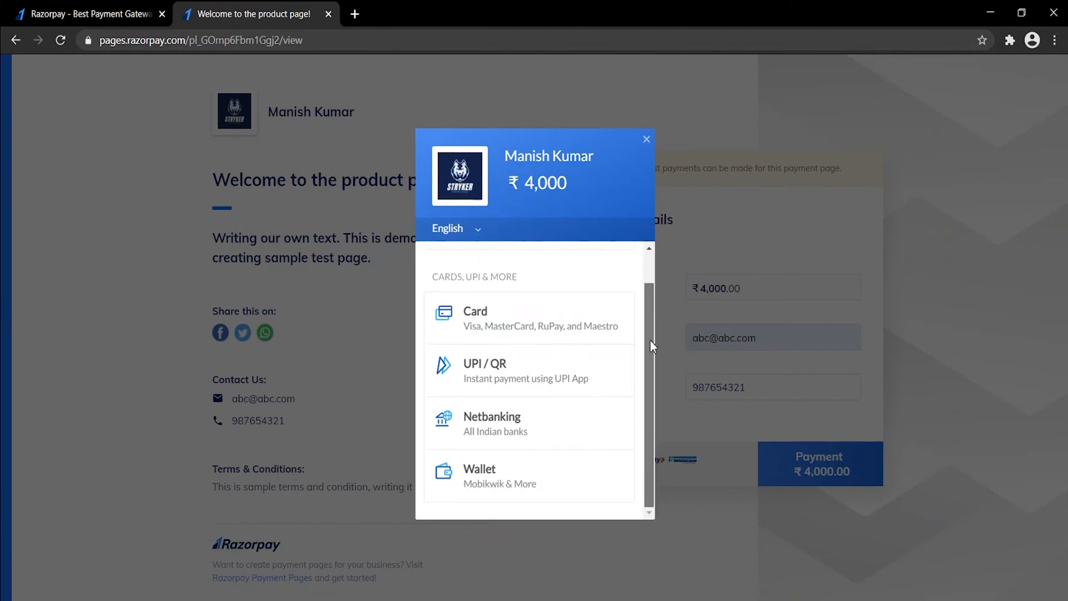
left_click(511, 376)
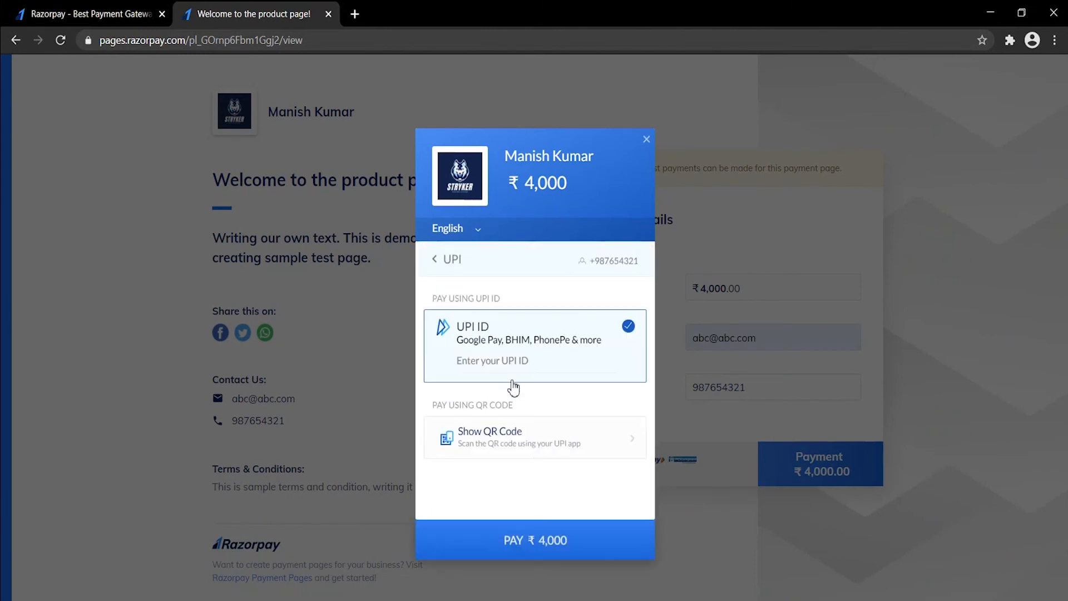
left_click(494, 445)
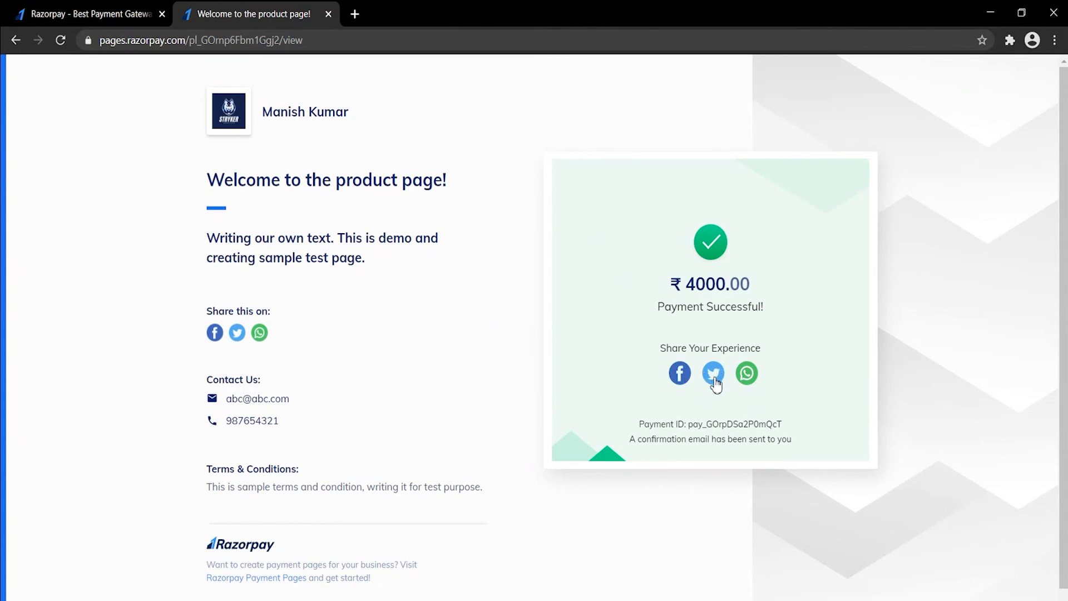
- Open the WhatsApp share message for the completed payment, read it, and return to review the payment page
left_click(748, 374)
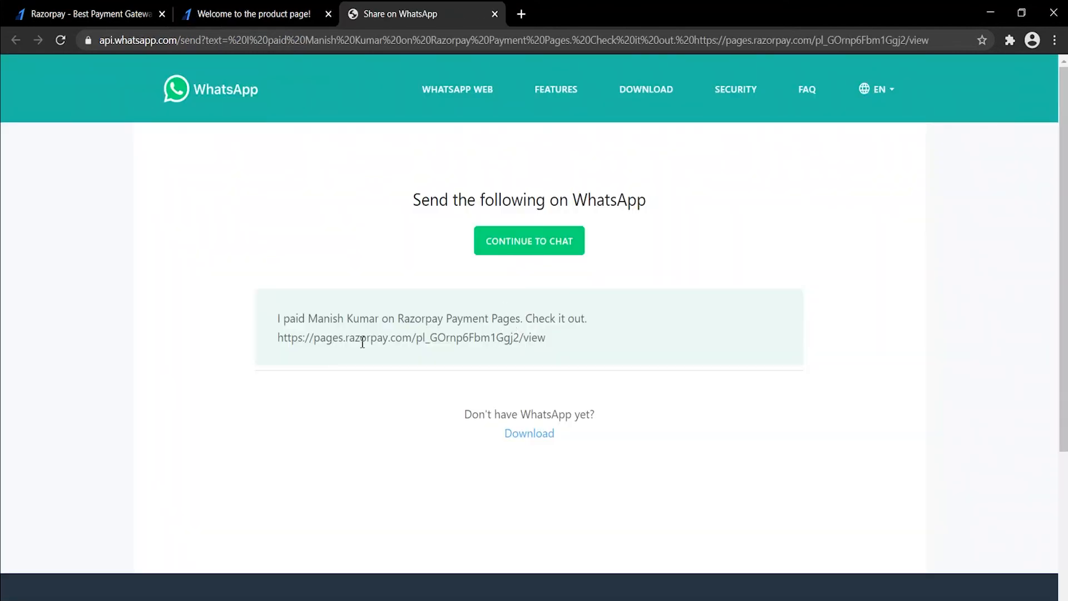
left_click_drag(280, 319, 574, 342)
left_click(669, 333)
left_click_drag(520, 305, 624, 362)
left_click(634, 352)
left_click(269, 19)
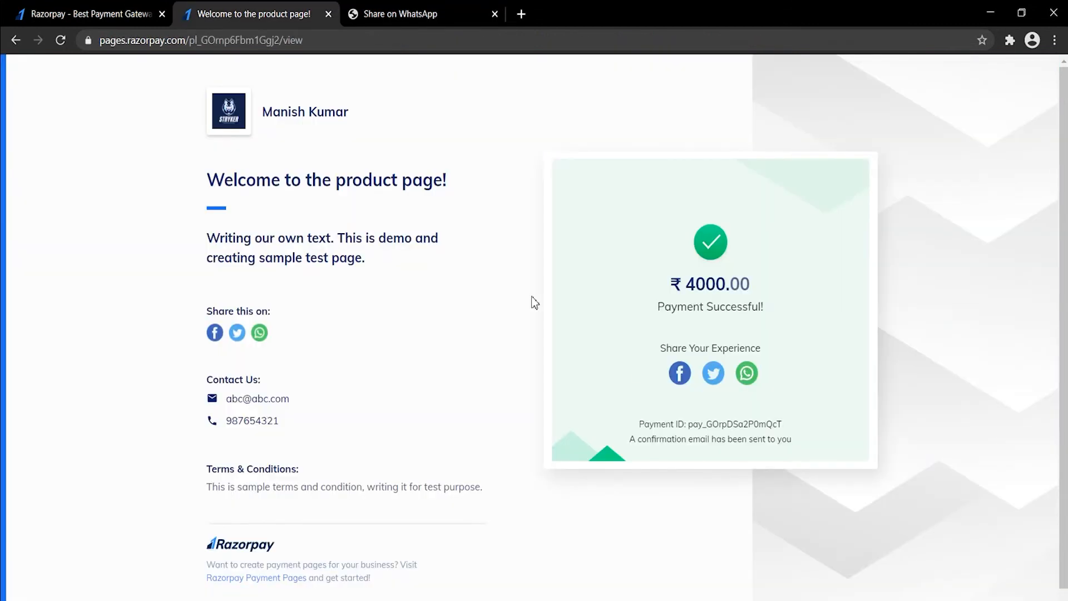
left_click_drag(193, 103, 461, 564)
left_click(490, 556)
scroll(495, 553, "down", 1)
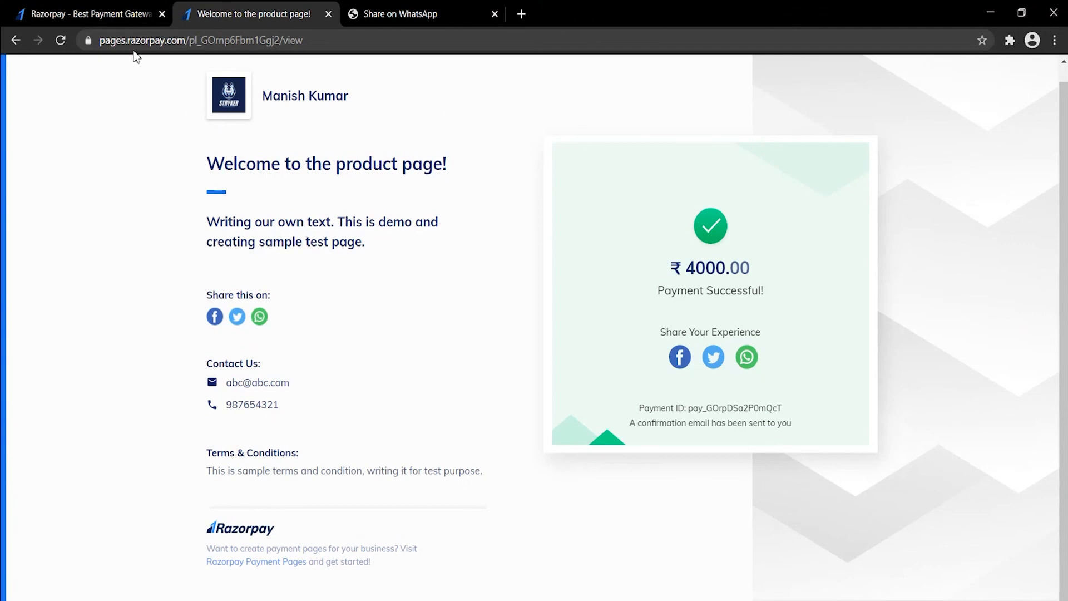
- Return to the dashboard's Payment Pages list to check the new page's sales
left_click(111, 13)
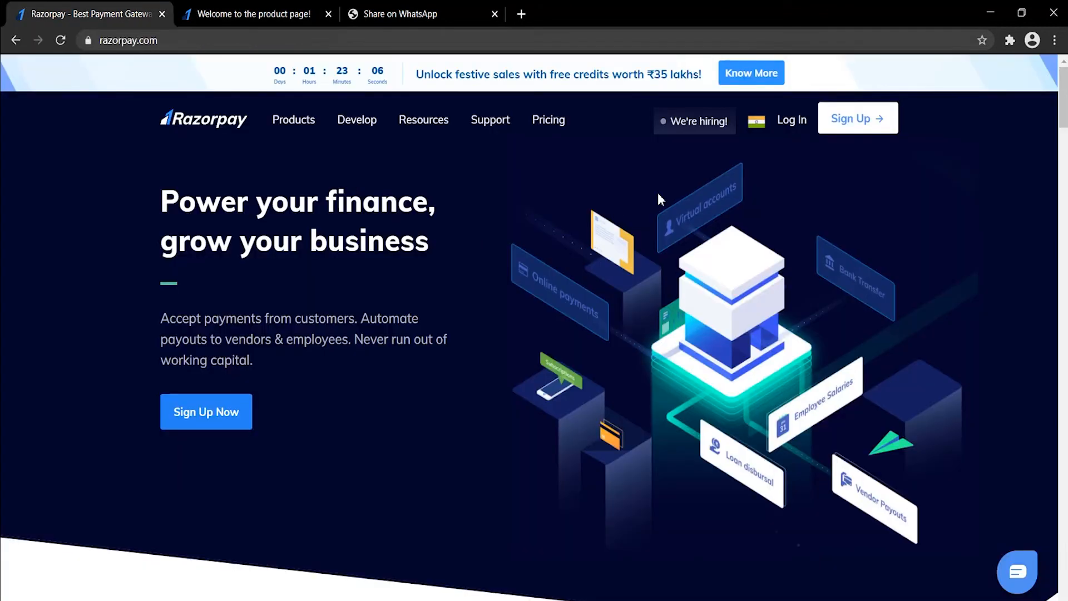
left_click(253, 13)
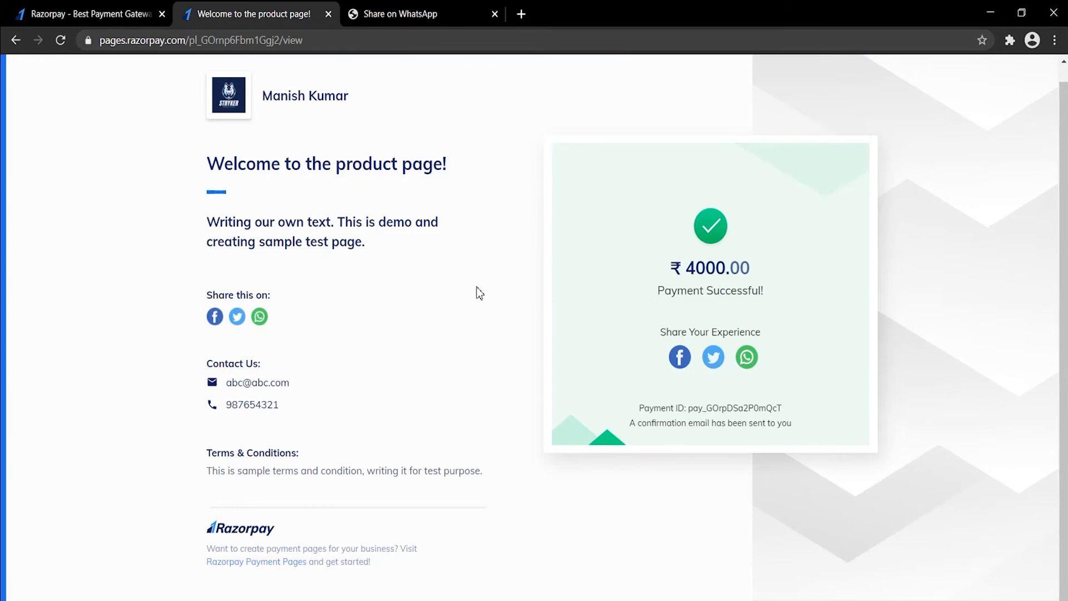
left_click(16, 40)
left_click(60, 40)
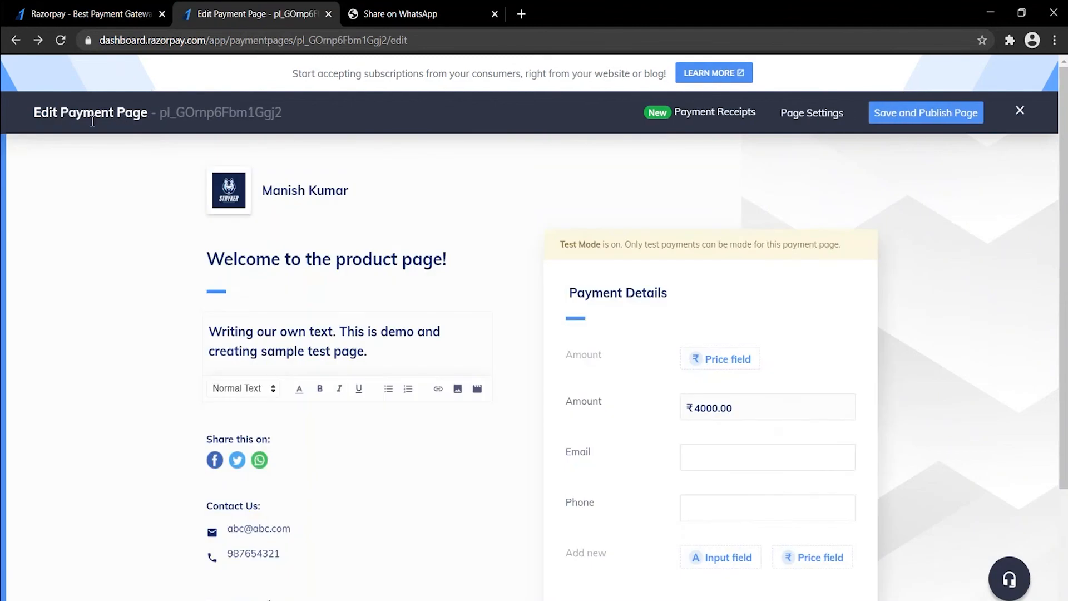
left_click(16, 40)
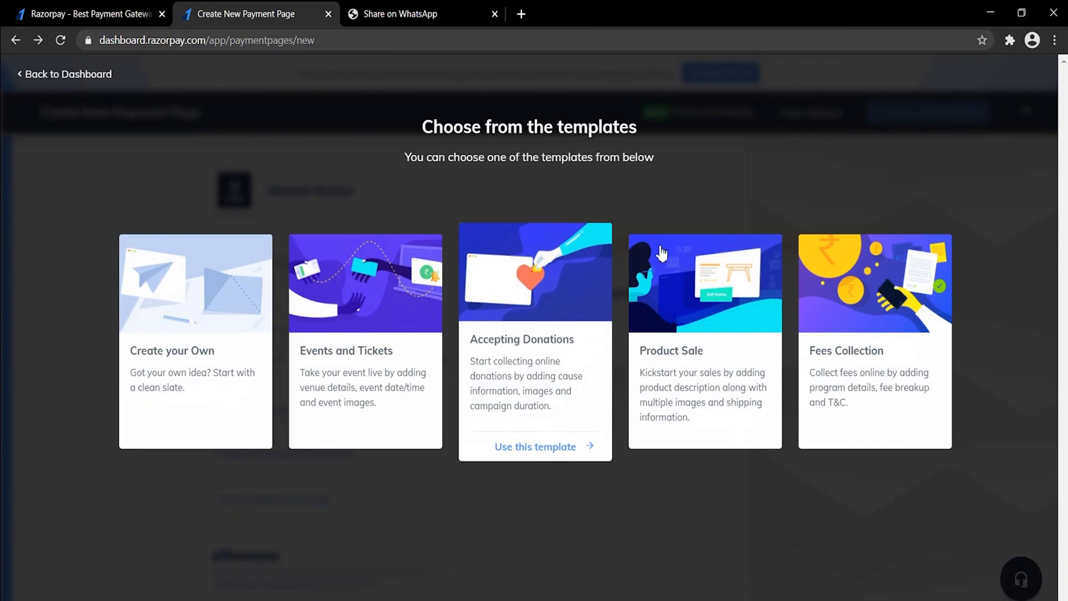
left_click(15, 40)
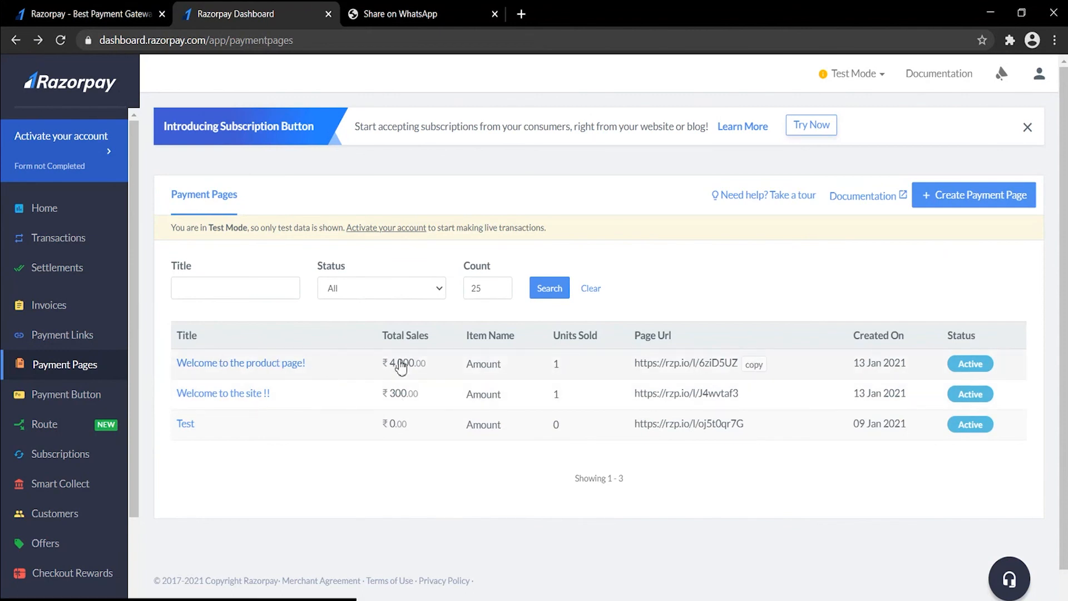
- Open the ₹4,000 payment's details in Transactions and examine its UPI method, refund status and fee breakdown
left_click(59, 245)
scroll(612, 292, "down", 1)
scroll(538, 337, "up", 1)
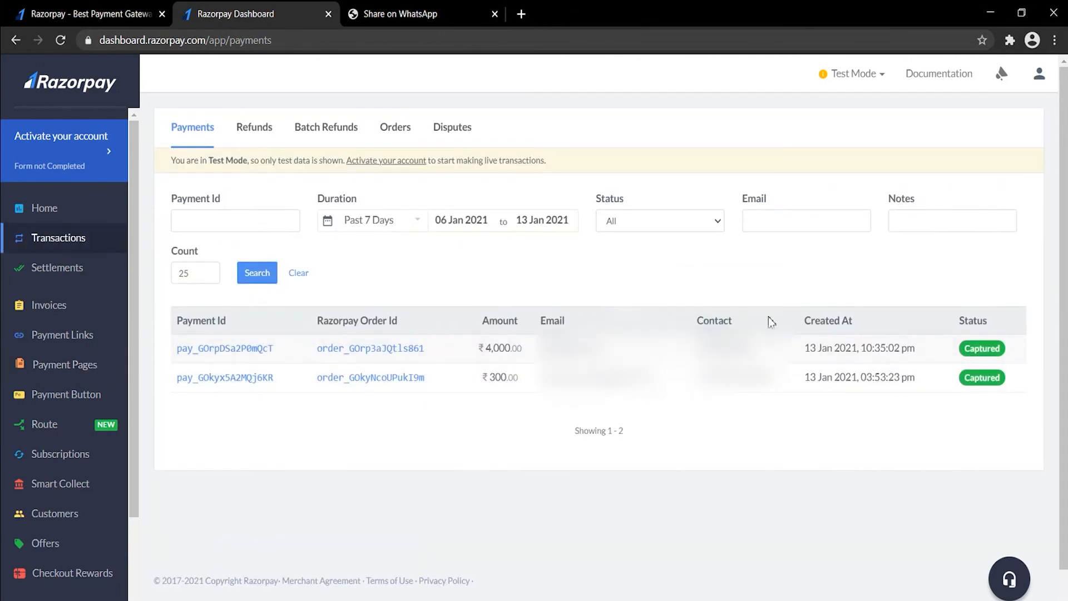
left_click(243, 356)
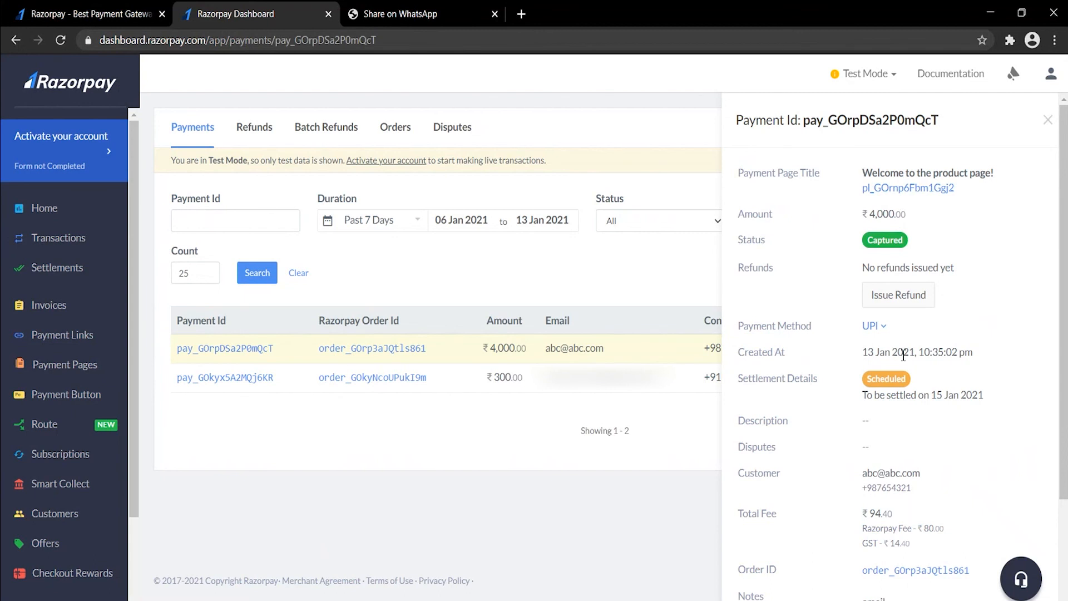
left_click(885, 327)
scroll(895, 412, "down", 3)
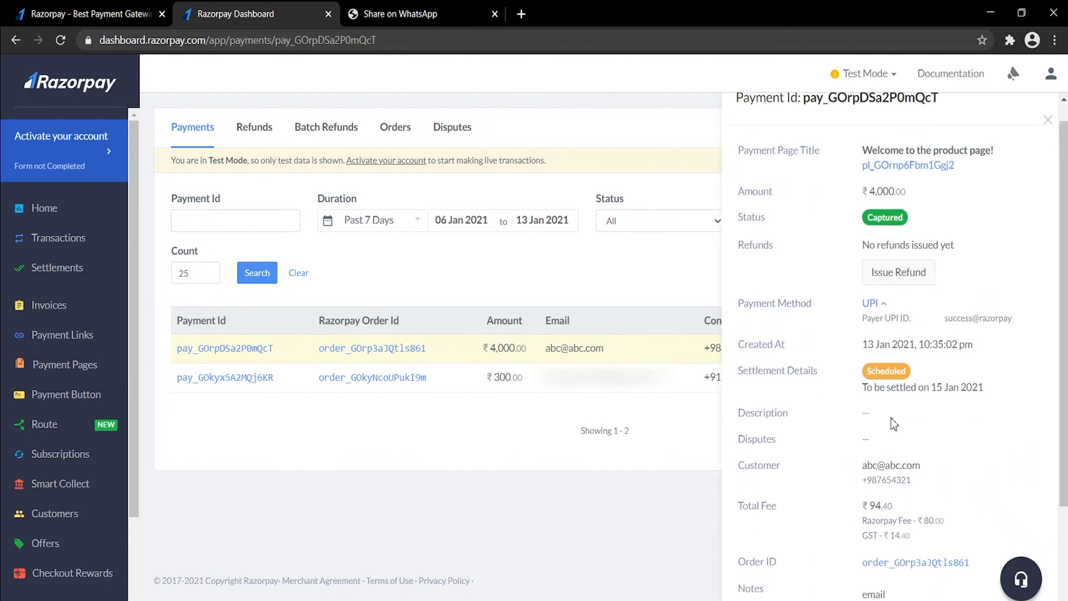
left_click_drag(866, 261, 994, 267)
left_click(923, 277)
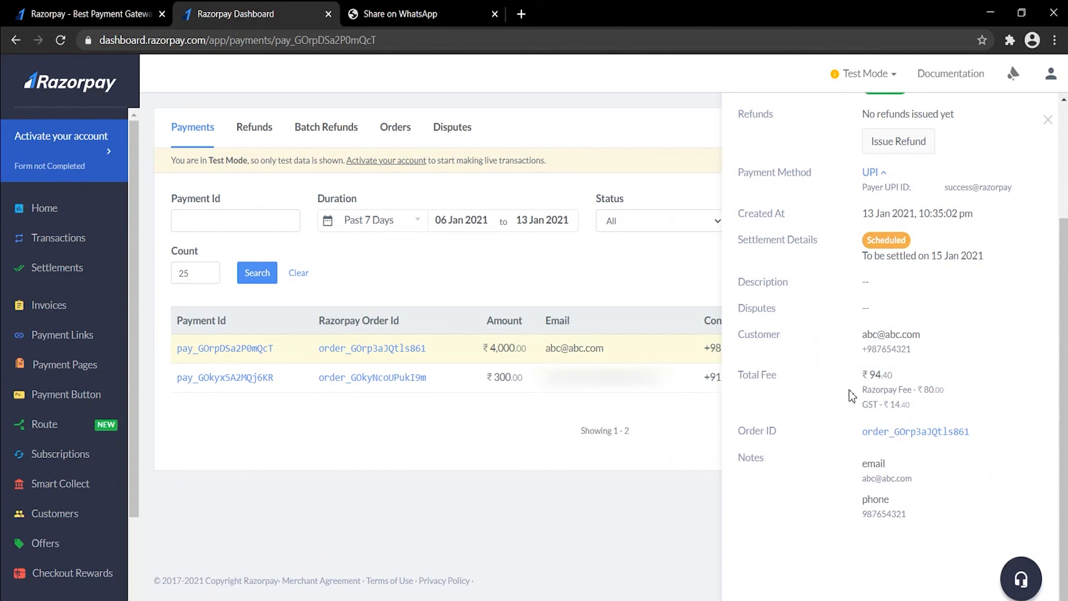
left_click_drag(864, 387, 945, 406)
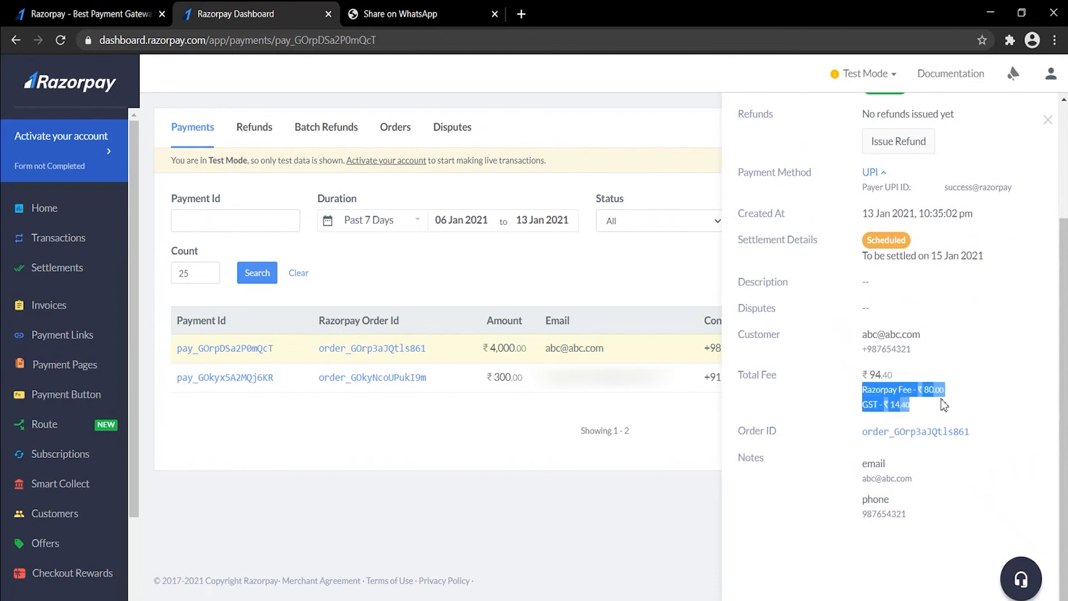
- Review the ₹4,000 payment's fee and GST breakdown, and show the payments under its linked order
left_click_drag(863, 402, 928, 420)
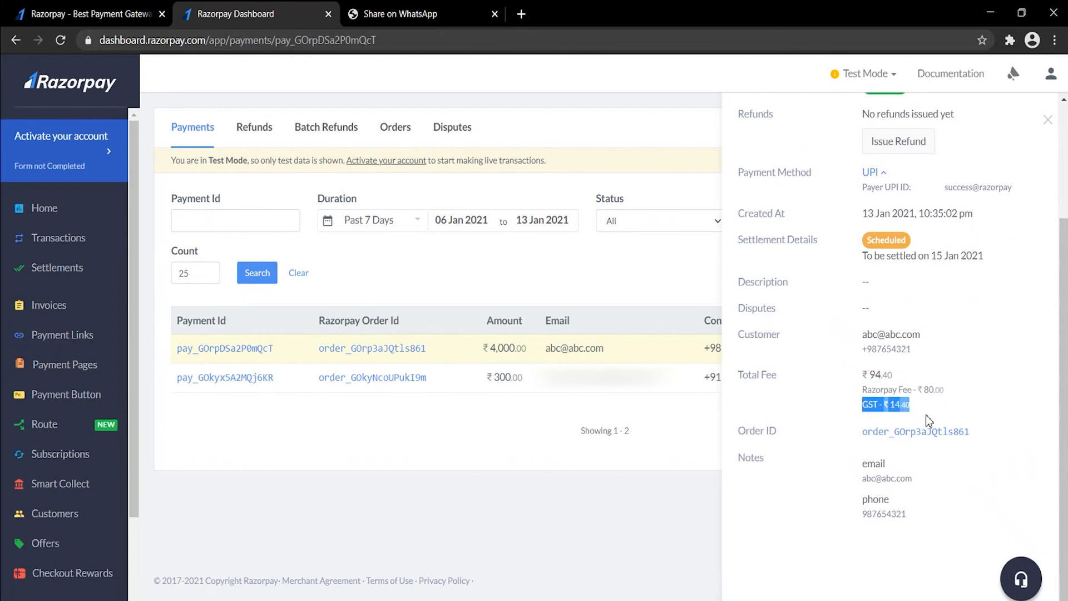
mouse_move(867, 380)
left_click(982, 360)
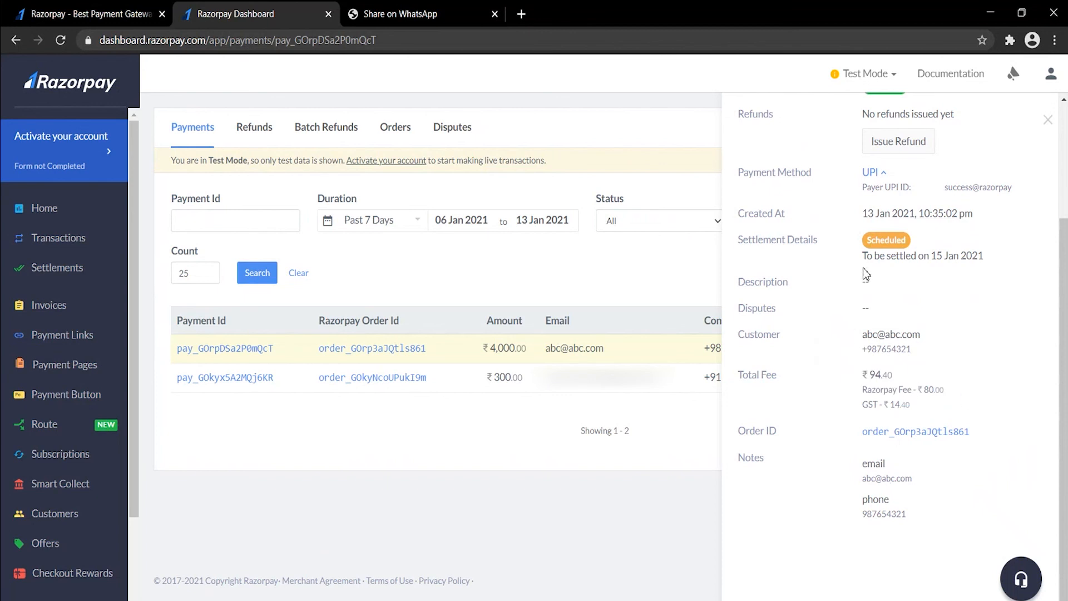
scroll(849, 356, "up", 3)
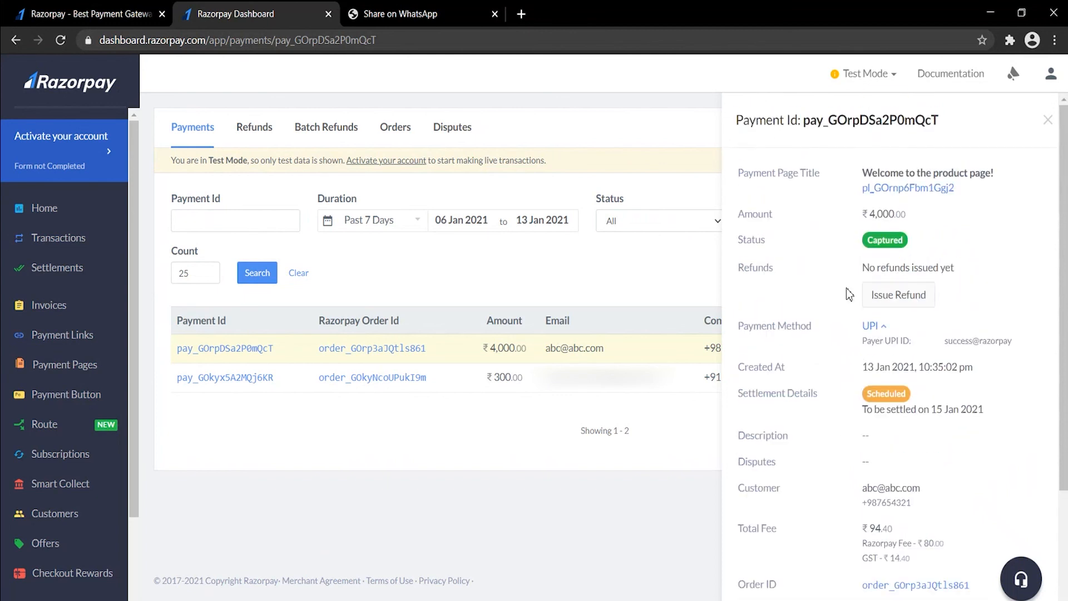
left_click(365, 349)
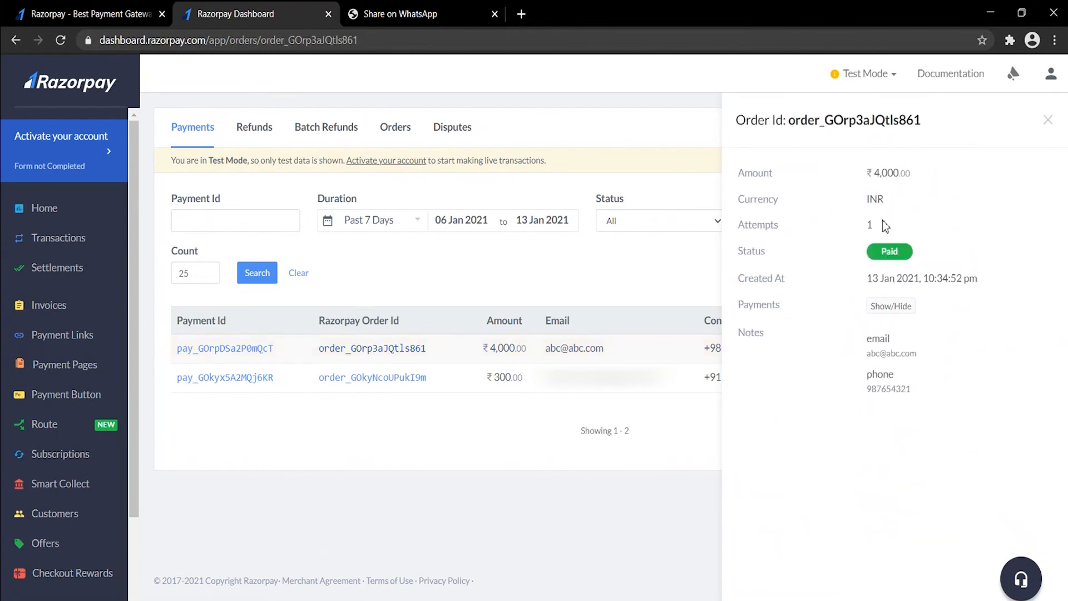
left_click(890, 308)
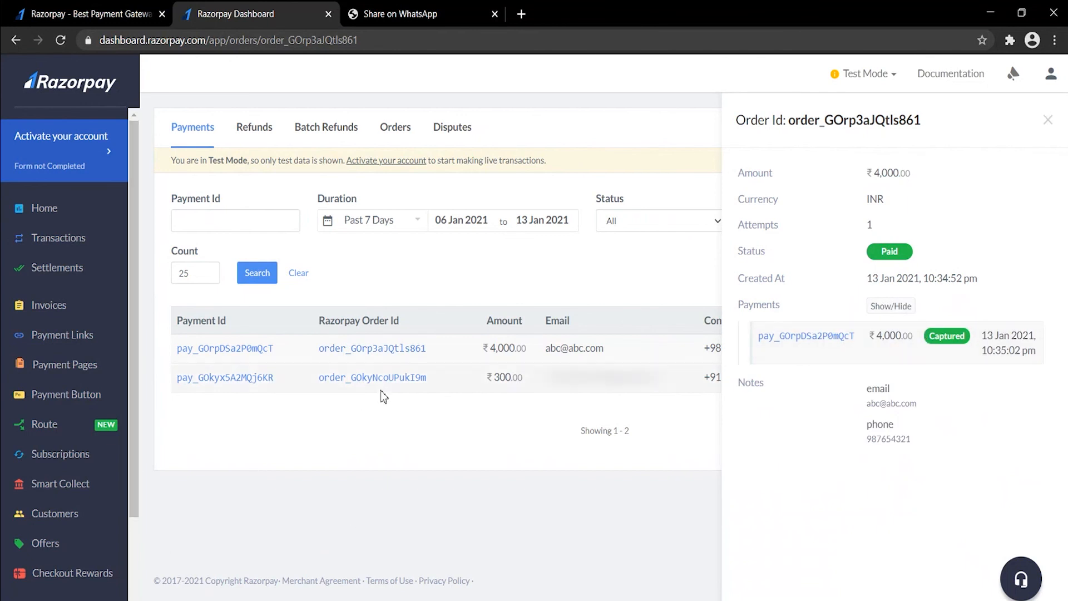
- Issue a full refund of the ₹4,000 payment with the Refund Instantly option and confirm it
left_click(266, 352)
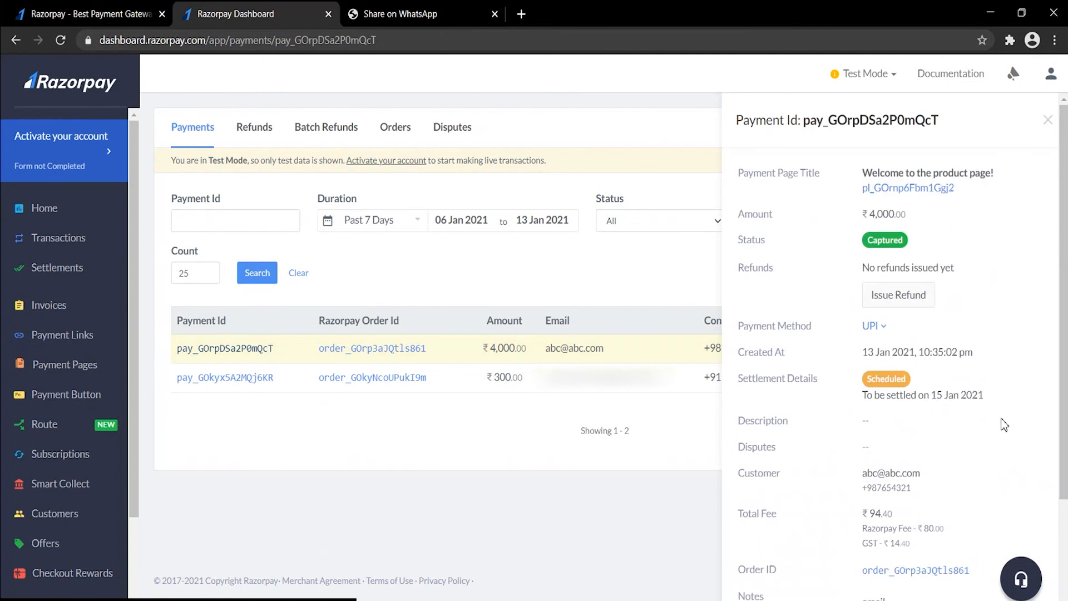
left_click(884, 298)
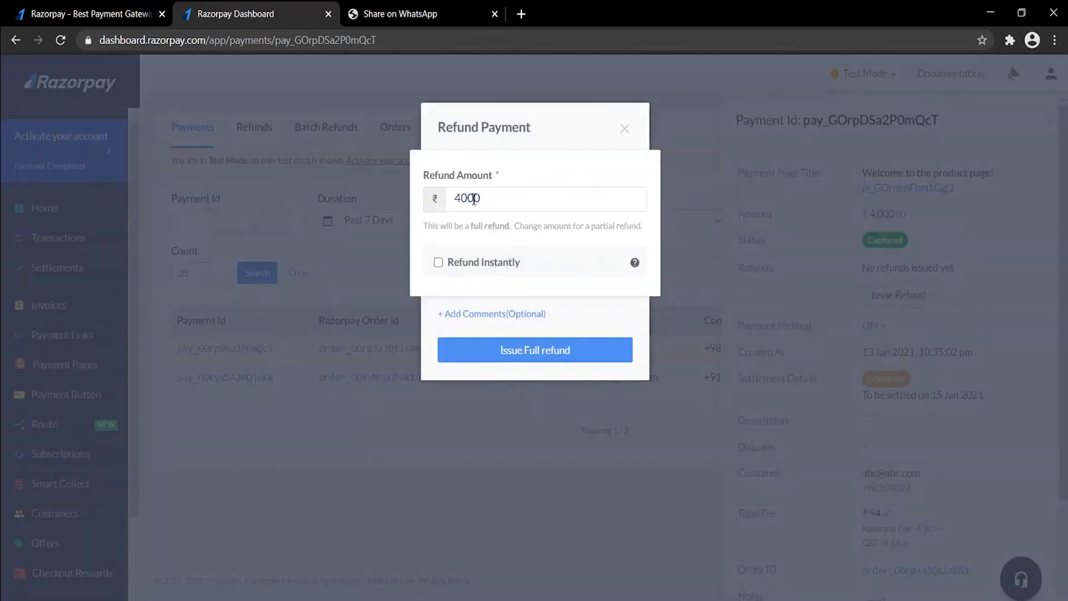
left_click(440, 264)
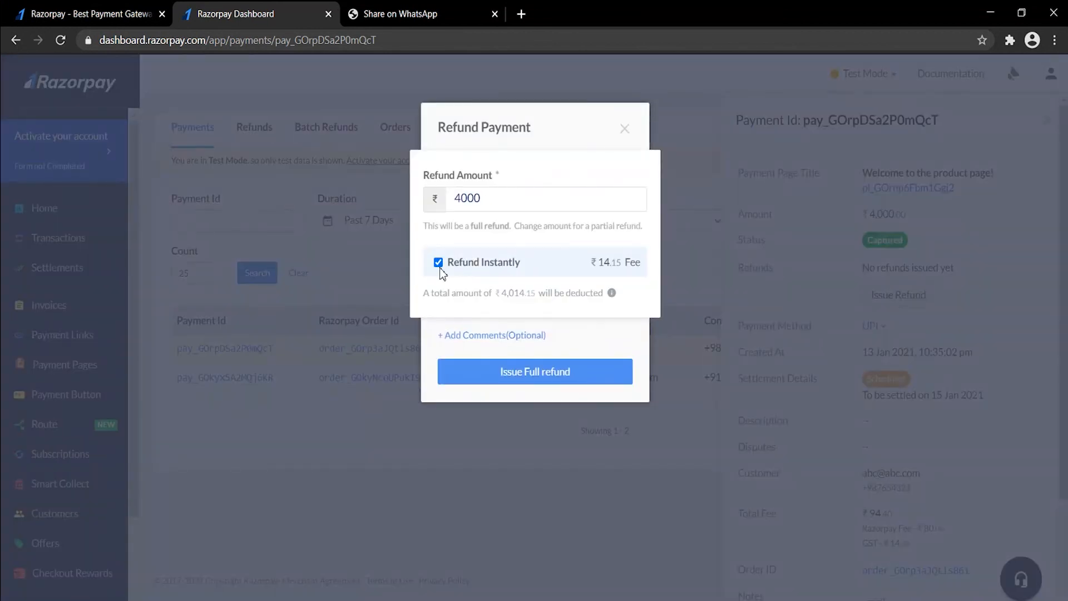
left_click(520, 380)
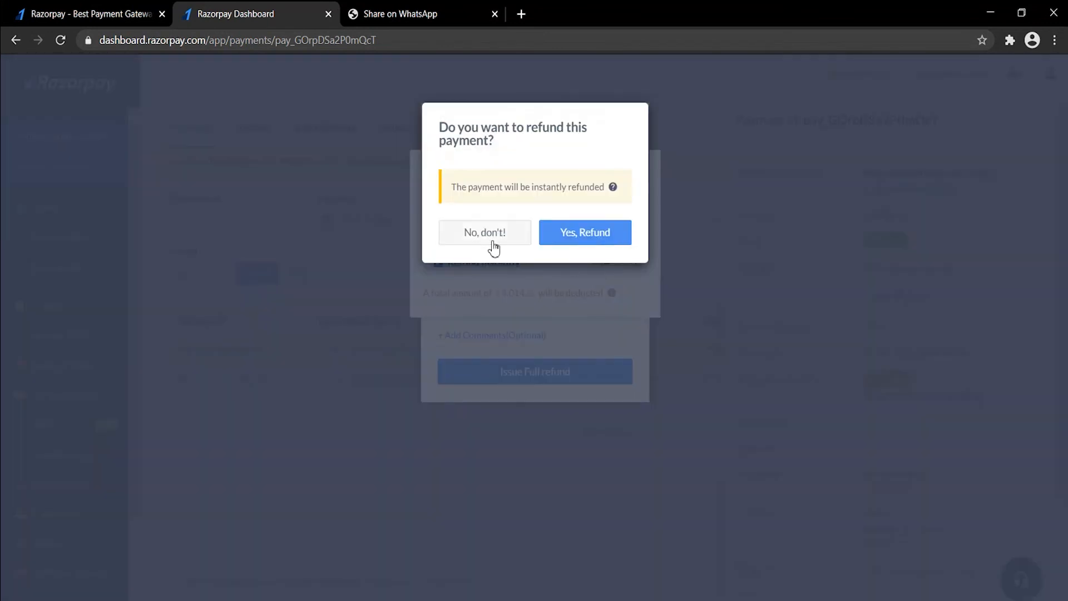
left_click(589, 234)
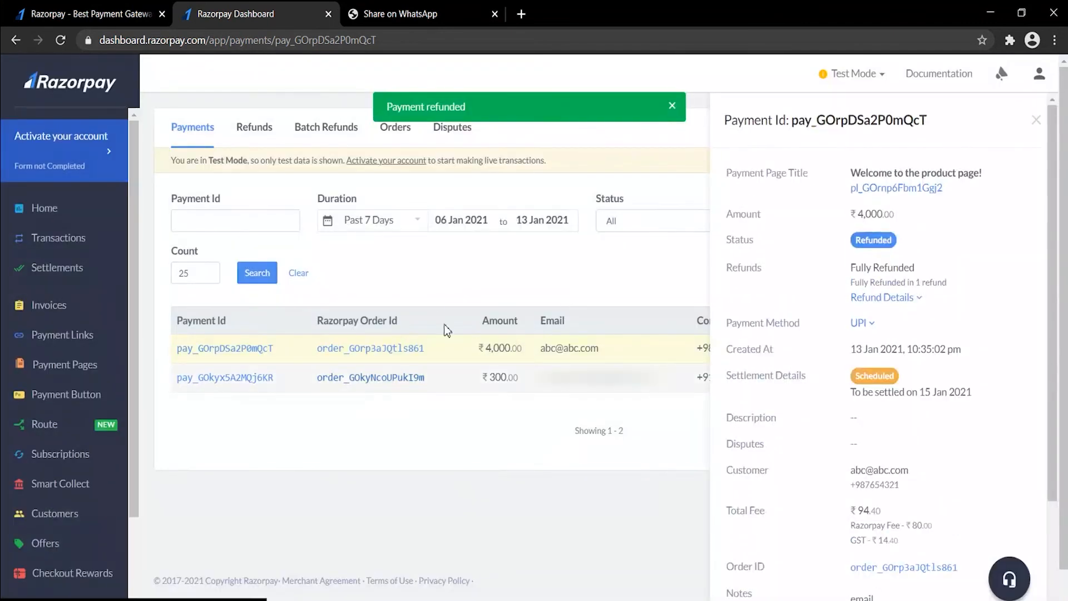
- Open the new ₹4,000 refund's details in Refunds and examine its acquirer data, notes and status history
left_click(274, 139)
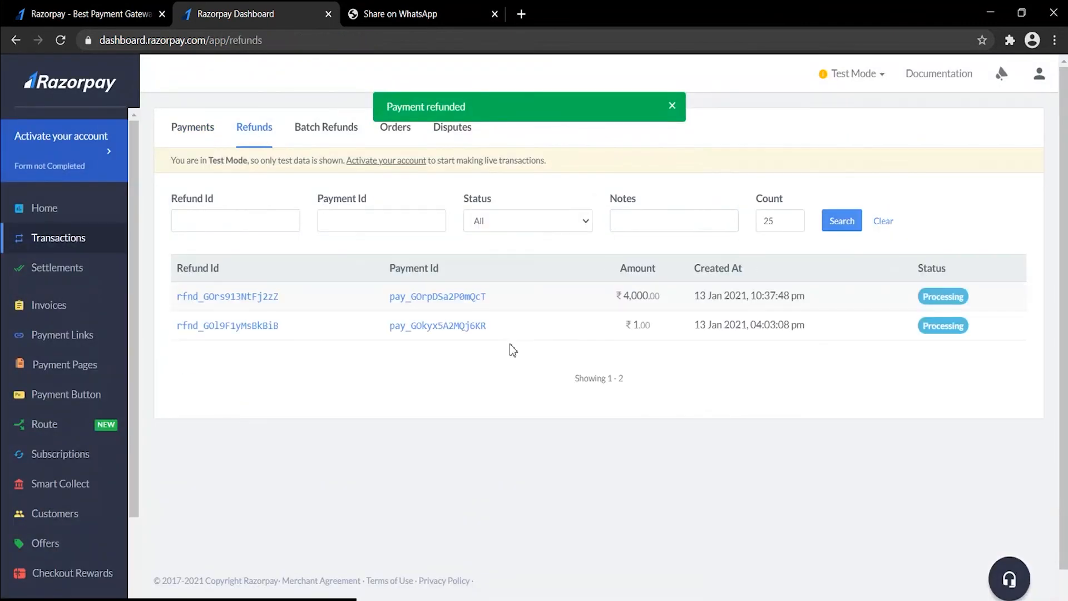
left_click(269, 297)
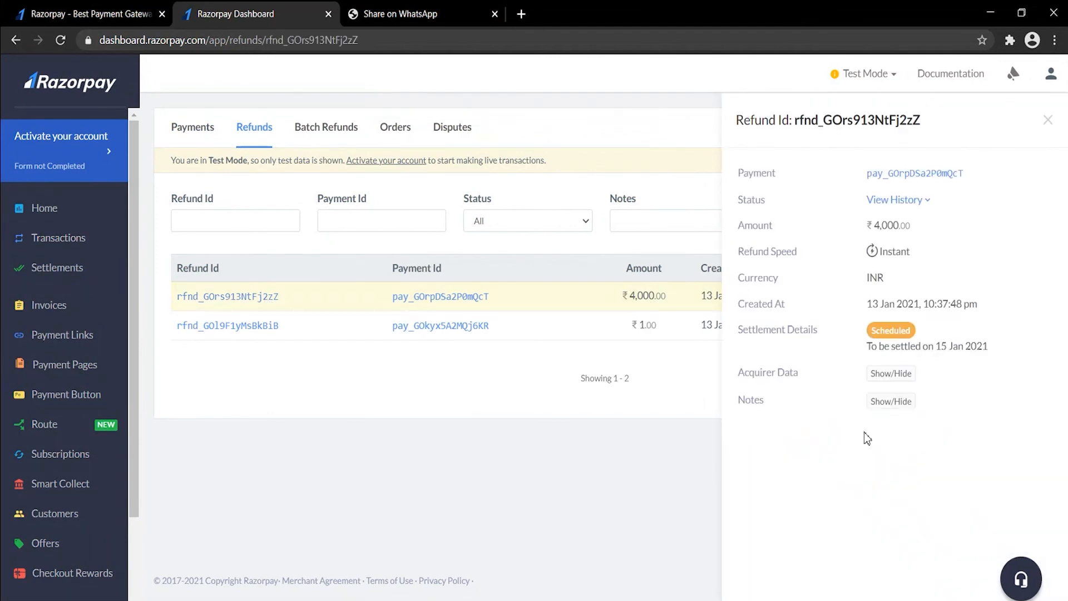
left_click(893, 374)
left_click(894, 446)
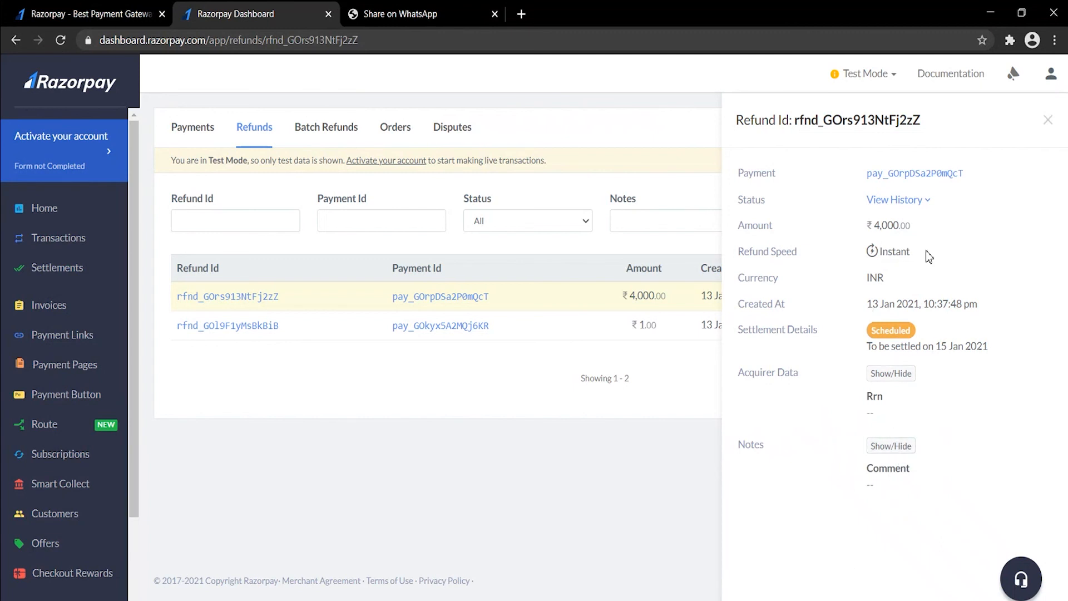
left_click(928, 201)
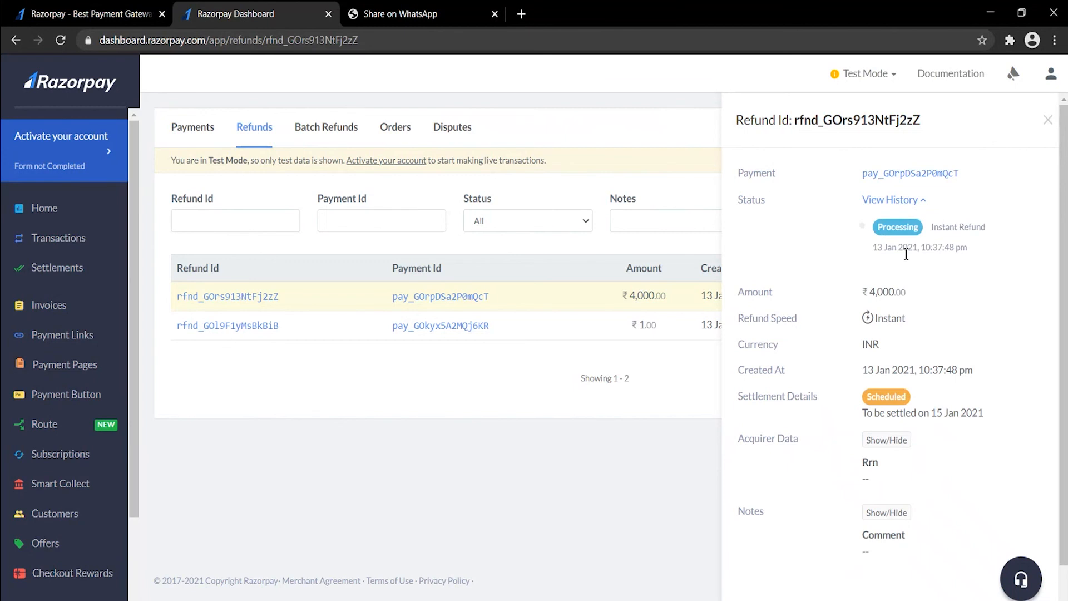
left_click(541, 377)
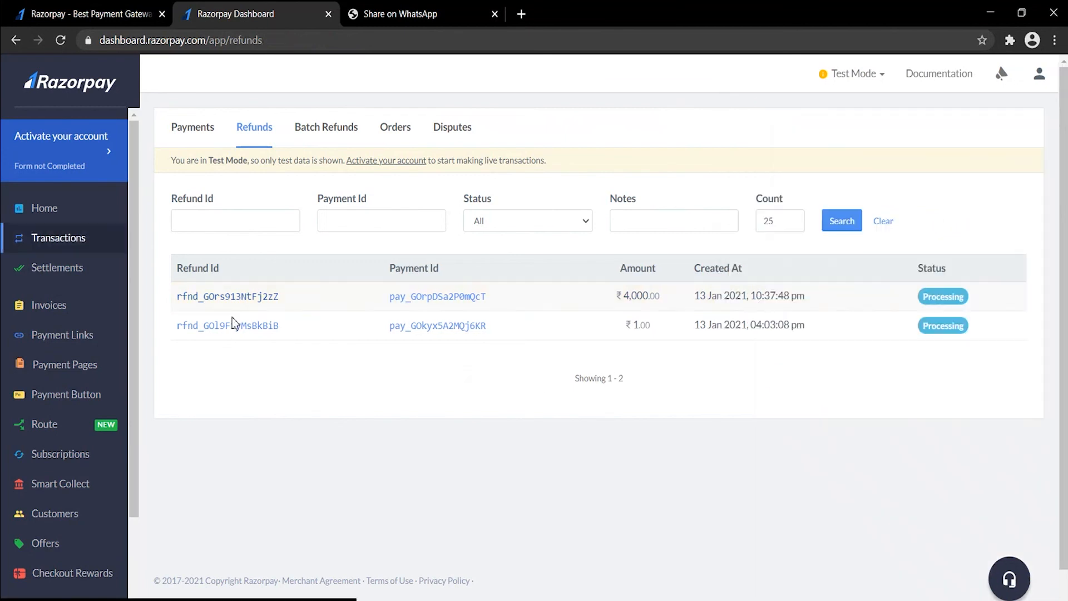
- Review the Settlements section for the current balance and return to the dashboard's Home overview
left_click(83, 275)
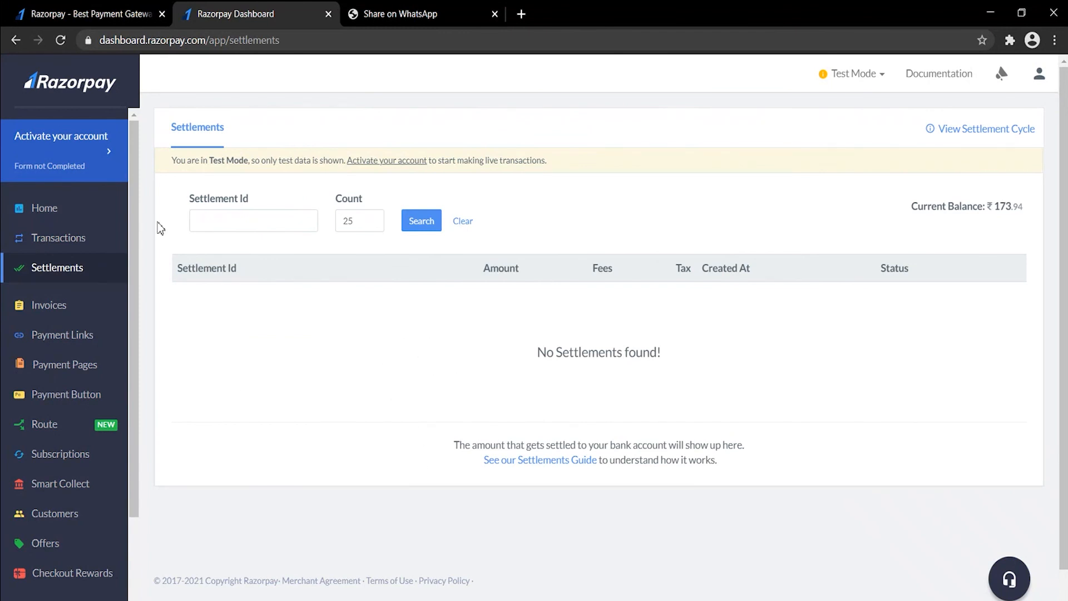
scroll(98, 568, "down", 2)
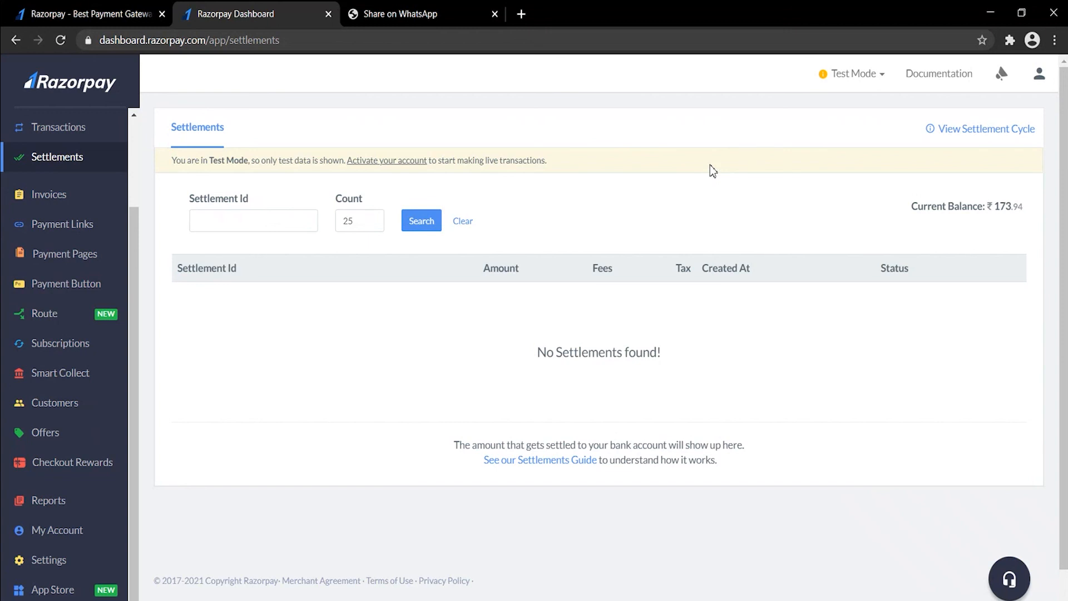
scroll(47, 144, "up", 2)
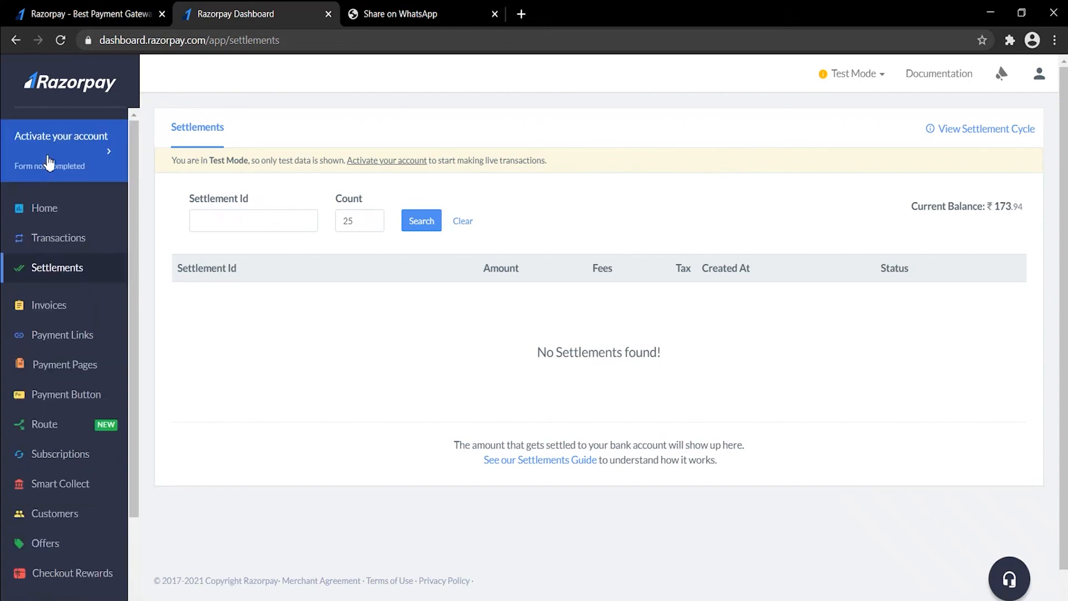
left_click(56, 214)
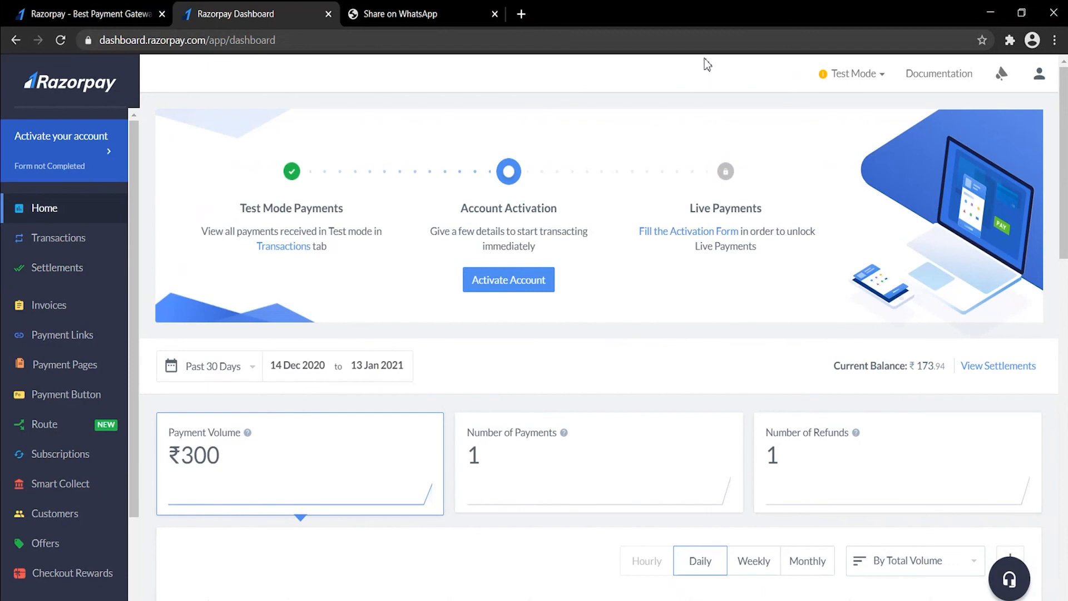
- Switch to the Razorpay website and open the API Reference among its developer resources
left_click(126, 11)
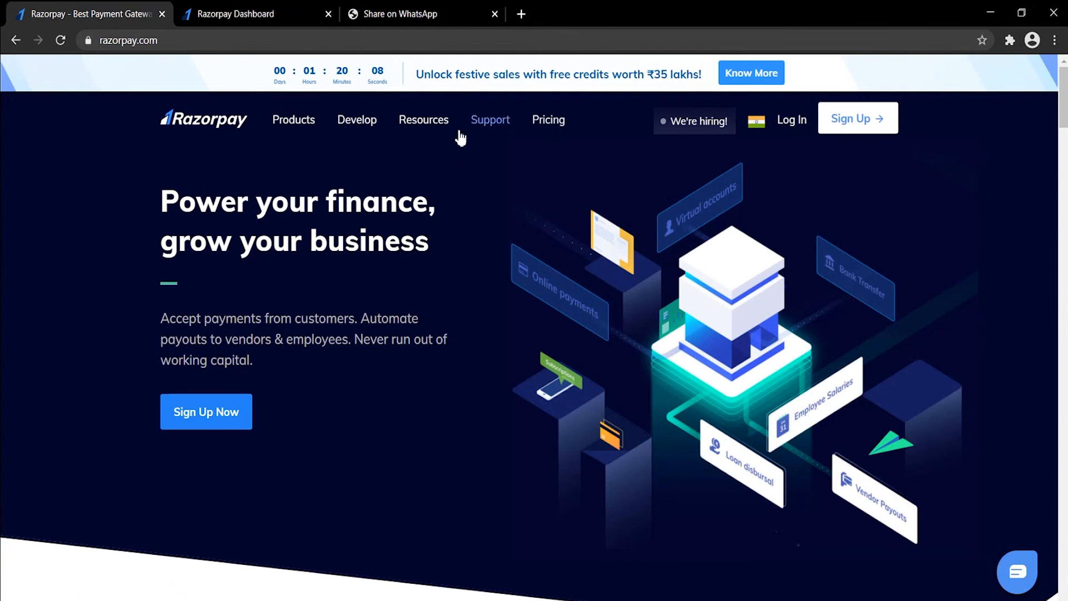
mouse_move(302, 119)
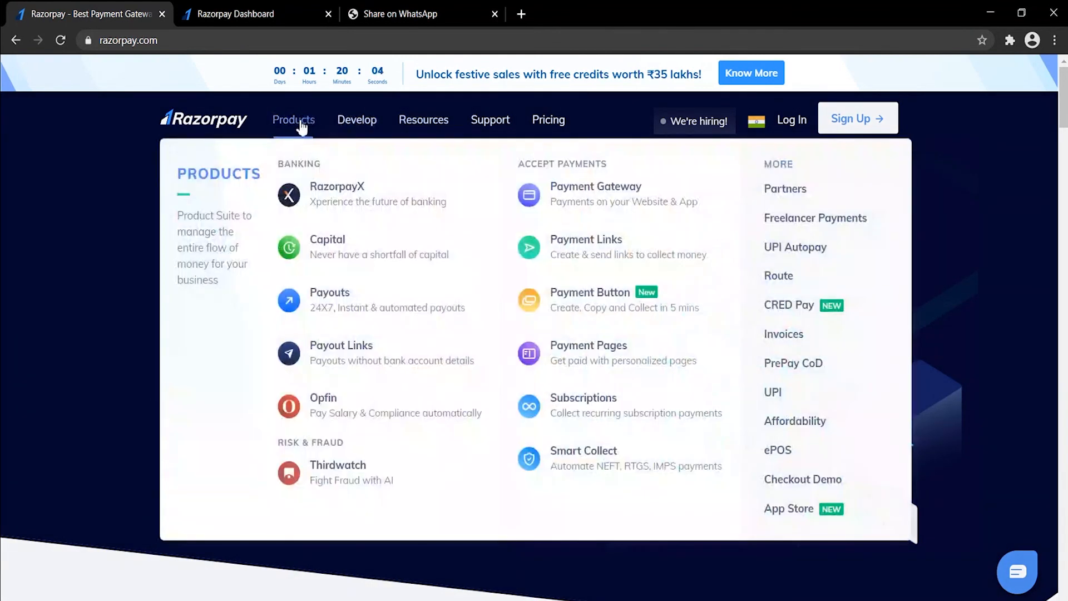
mouse_move(359, 121)
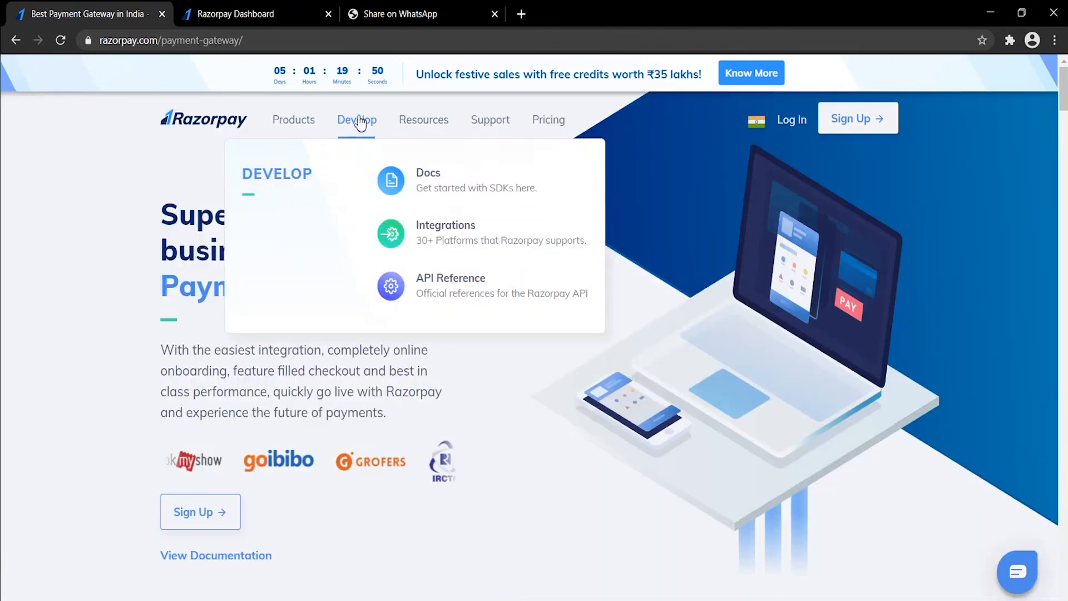
left_click(445, 290)
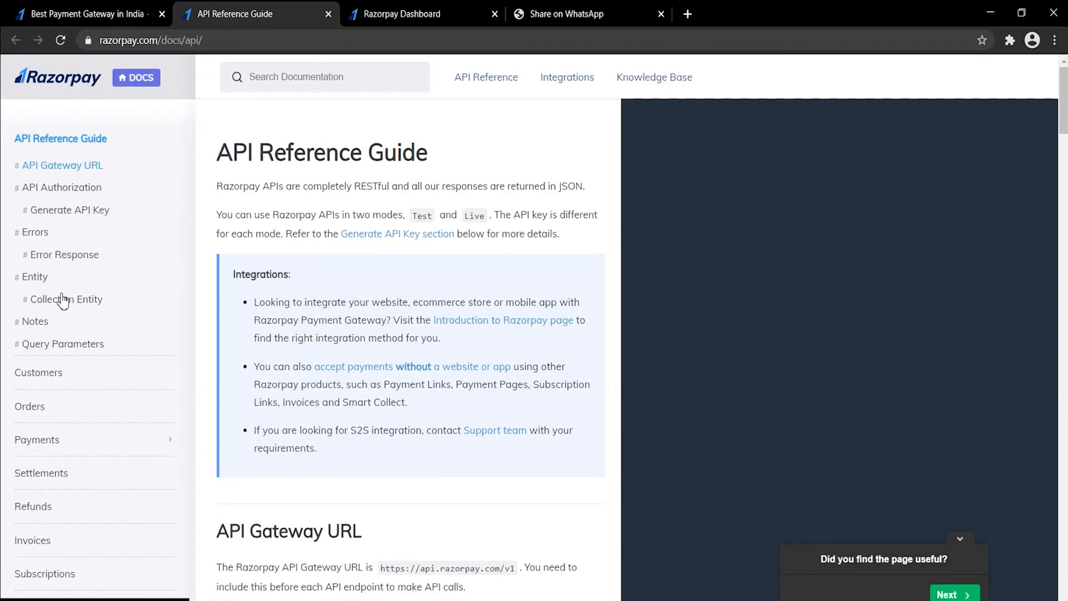
- Open the Payments section of the API documentation and read its Postman instructions and payment entity attributes
left_click(103, 443)
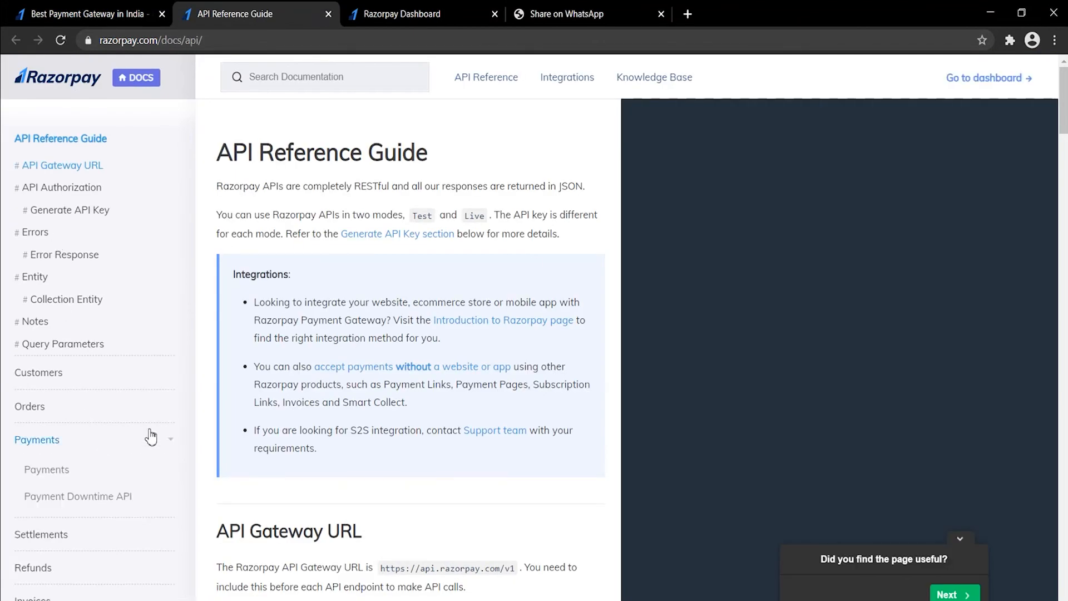
scroll(150, 437, "down", 1)
left_click(57, 396)
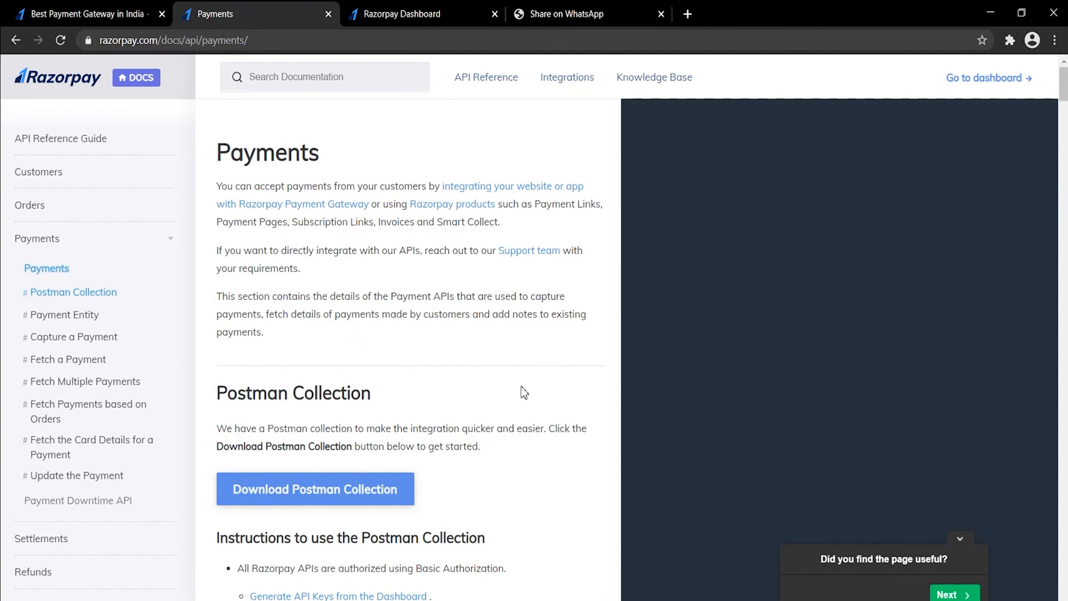
scroll(543, 395, "down", 5)
scroll(549, 401, "down", 7)
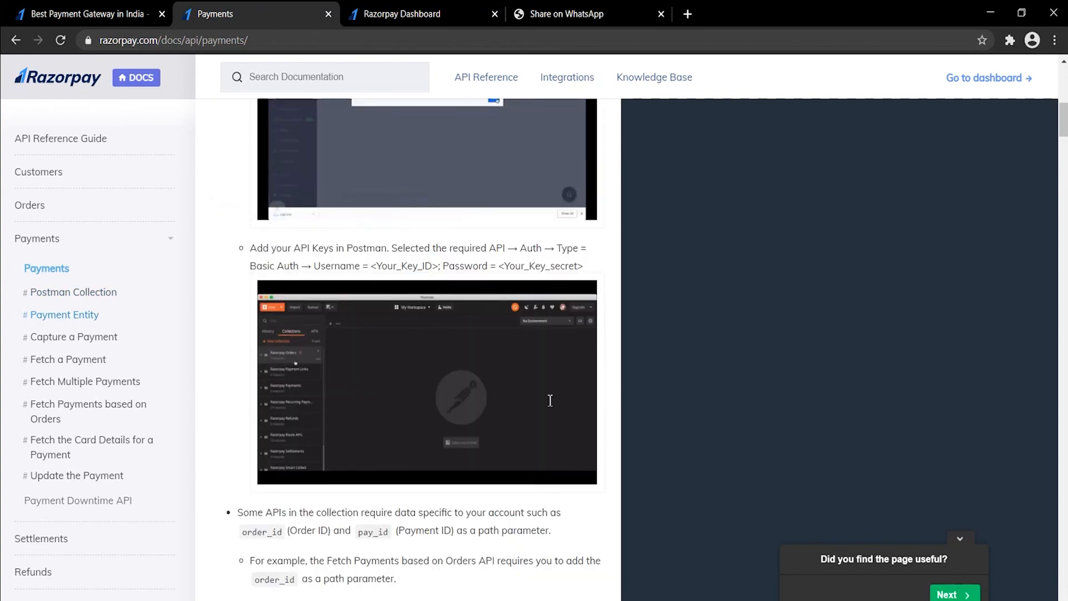
scroll(549, 401, "down", 12)
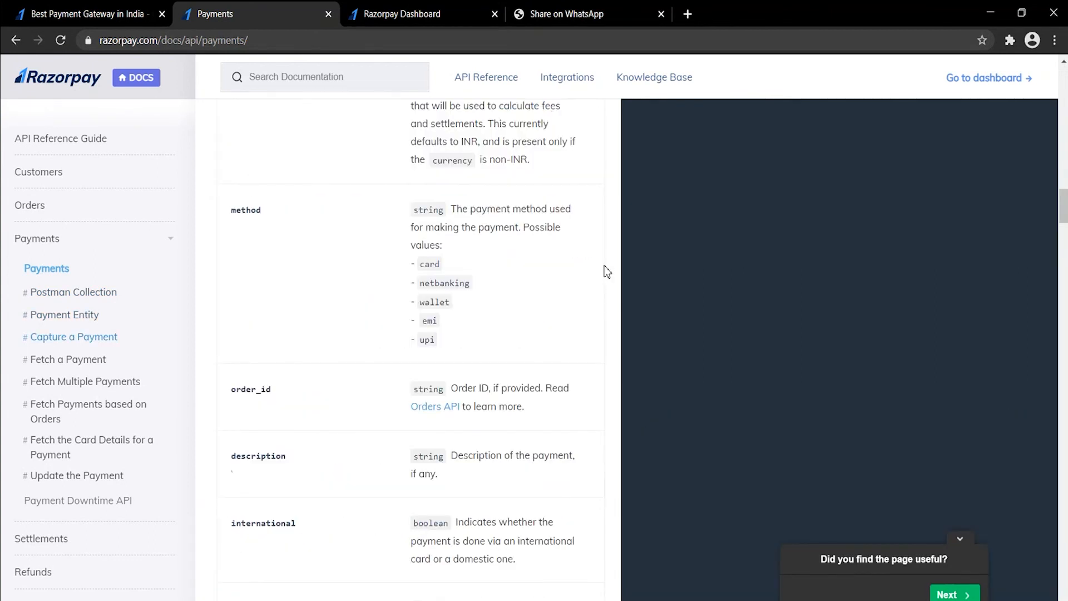
scroll(612, 259, "down", 8)
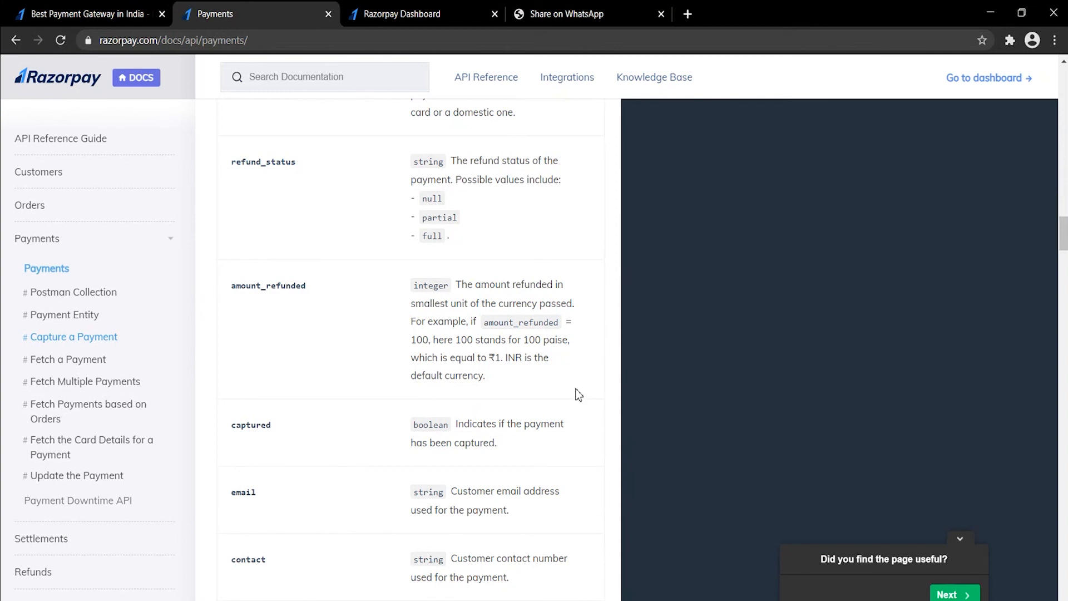
scroll(612, 373, "up", 10)
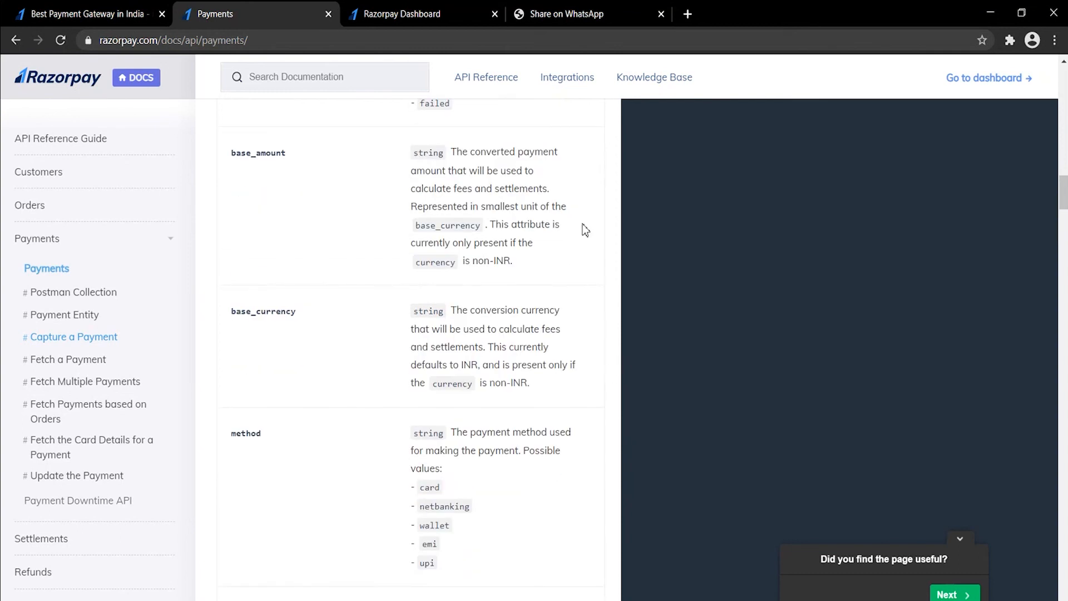
- Open the Integrations page and examine the supported platform SDKs, eCommerce plugins and server integrations
left_click(570, 80)
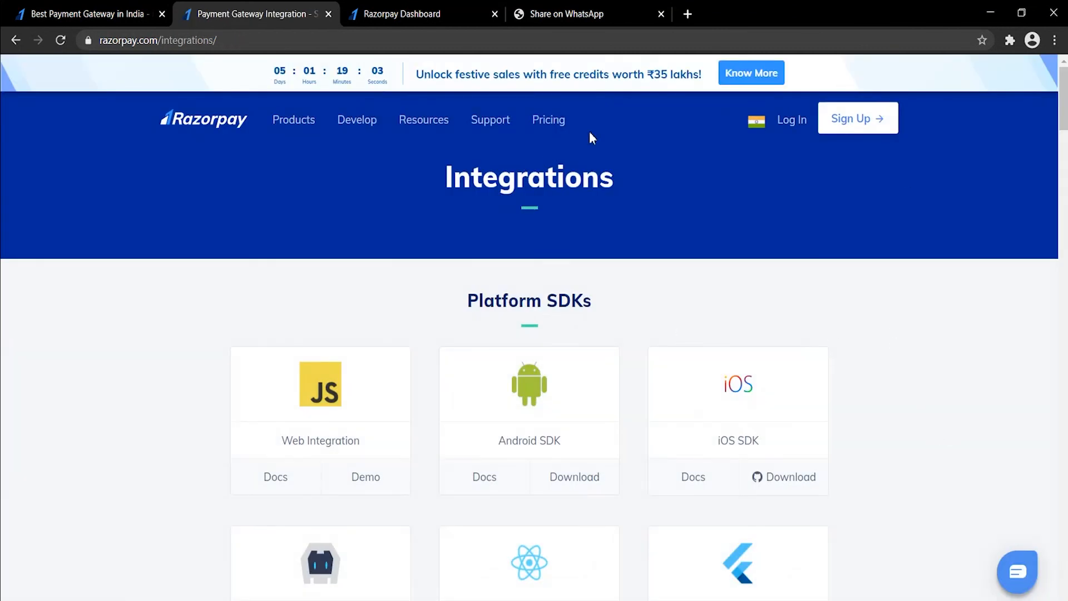
scroll(905, 289, "down", 7)
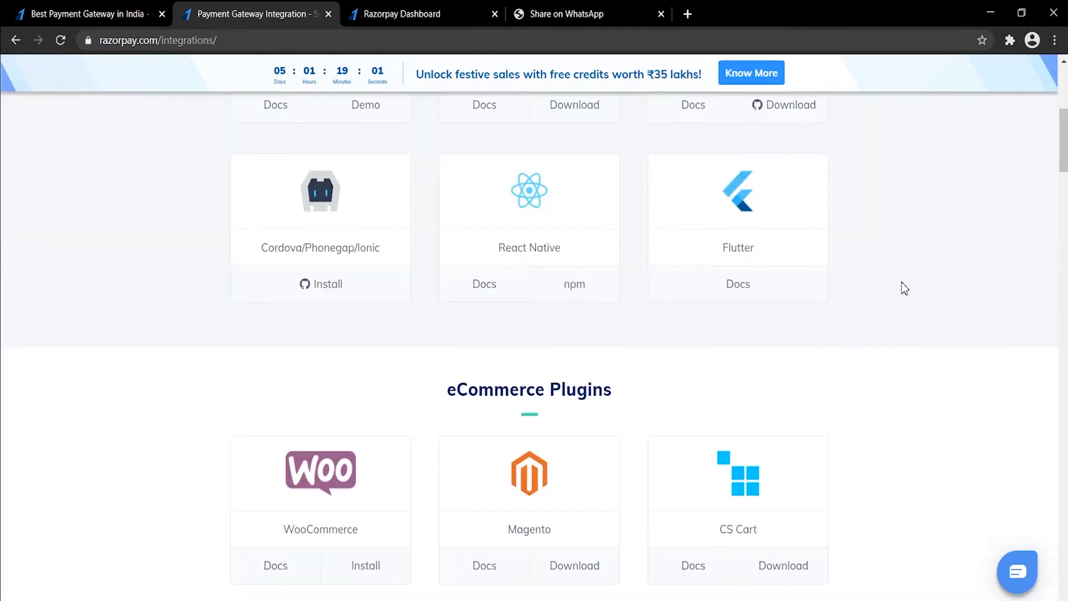
scroll(904, 289, "down", 10)
scroll(905, 289, "up", 10)
scroll(904, 288, "up", 7)
scroll(904, 288, "down", 2)
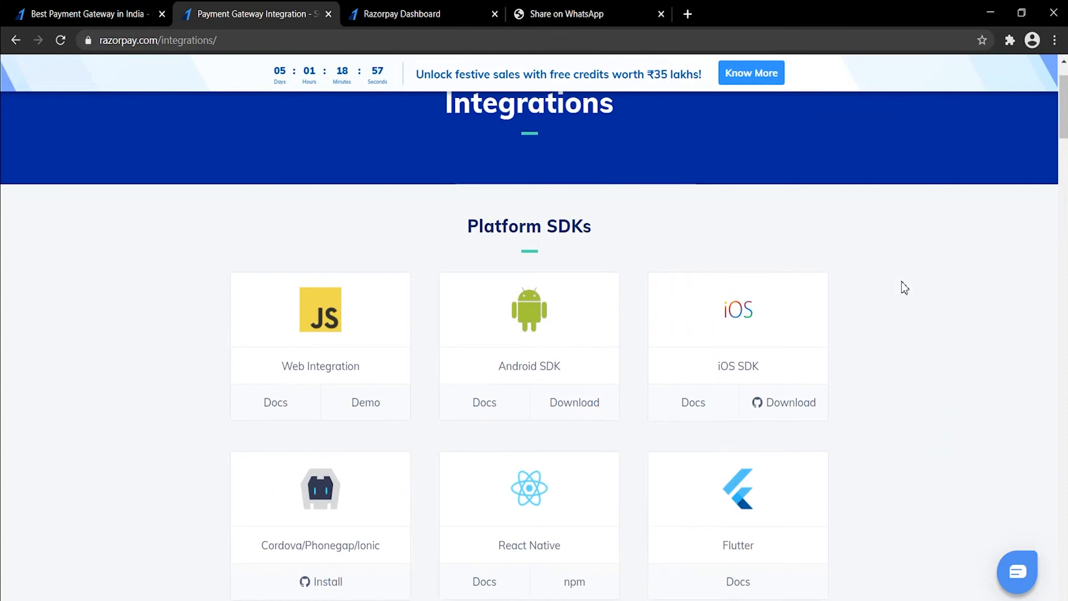
scroll(821, 306, "down", 3)
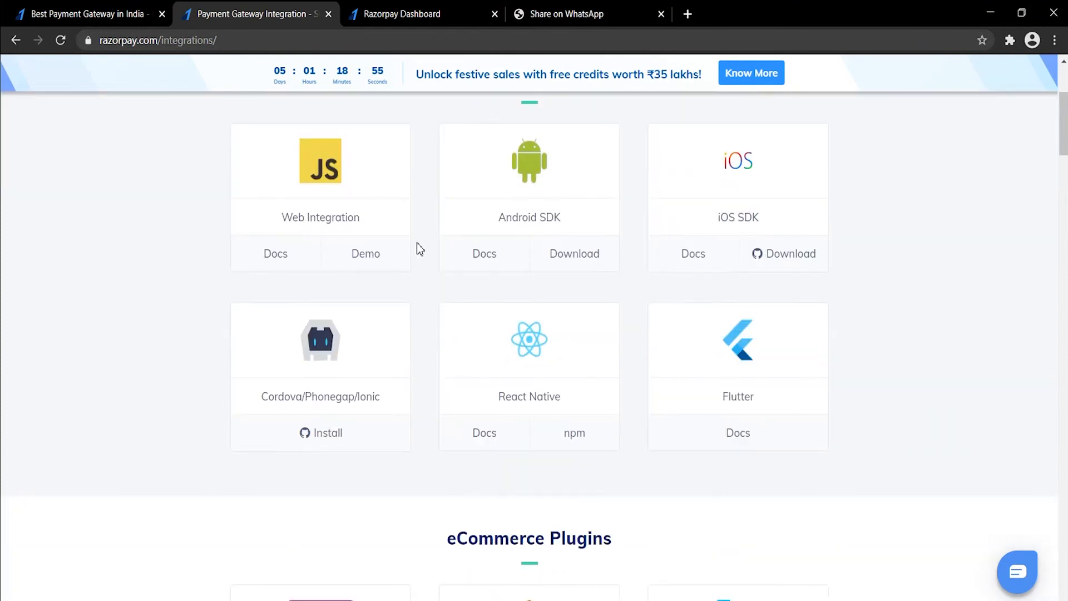
scroll(365, 348, "down", 6)
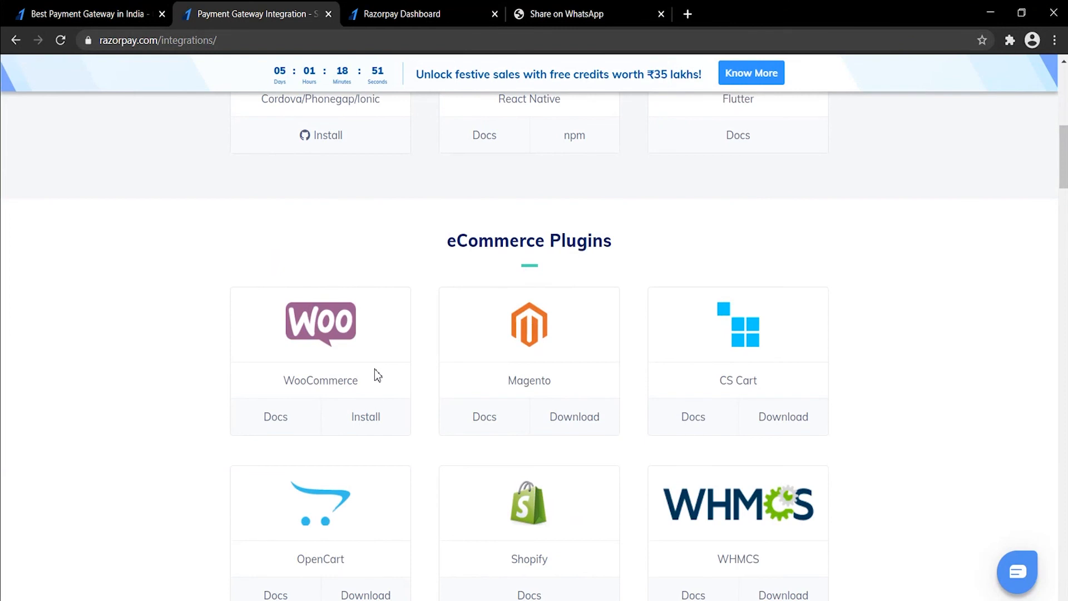
scroll(375, 370, "down", 14)
scroll(375, 369, "down", 4)
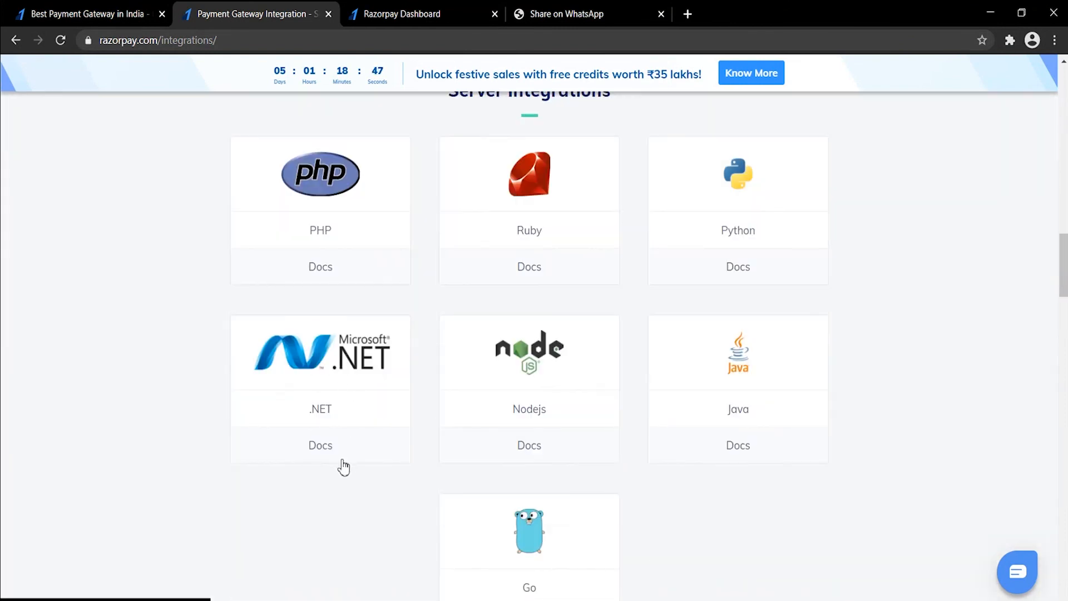
- Open the .NET server integration docs and read the client's prerequisites and its NuGet and command-line installation instructions
left_click(327, 448)
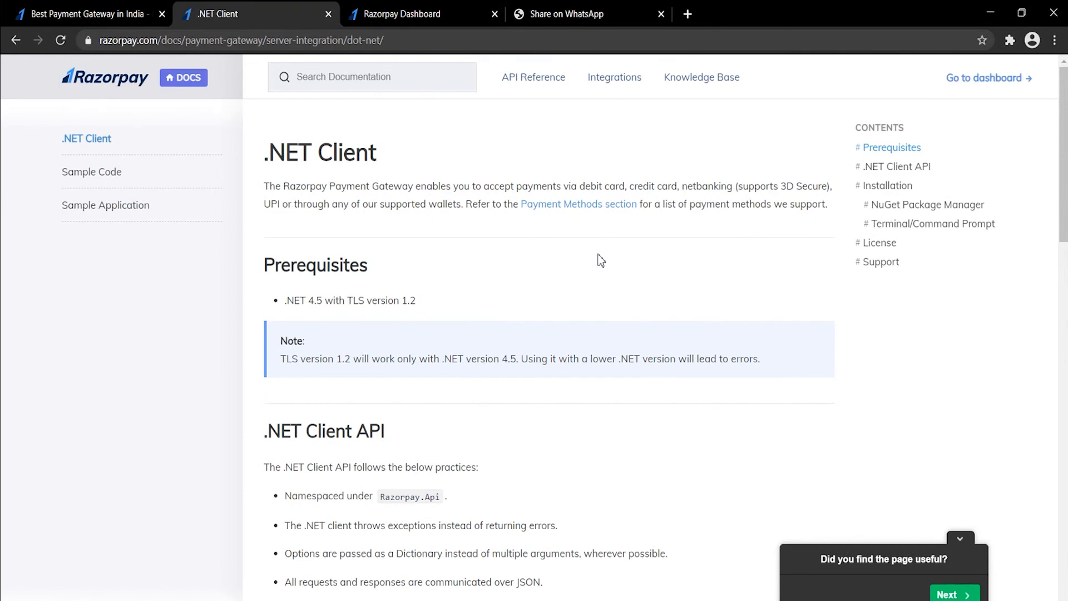
scroll(600, 259, "down", 4)
scroll(601, 261, "down", 4)
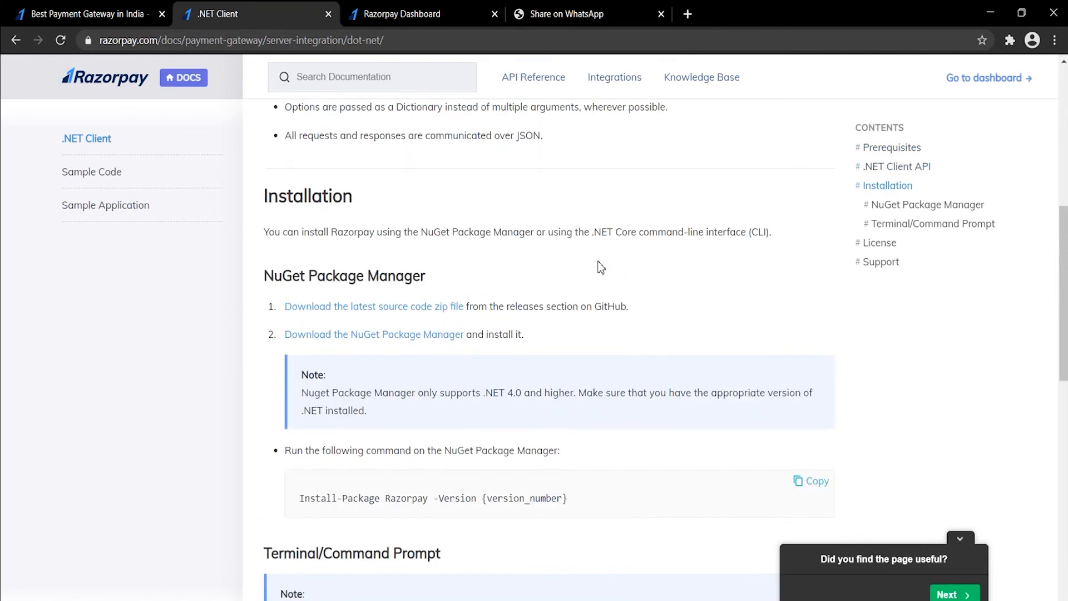
scroll(601, 267, "down", 5)
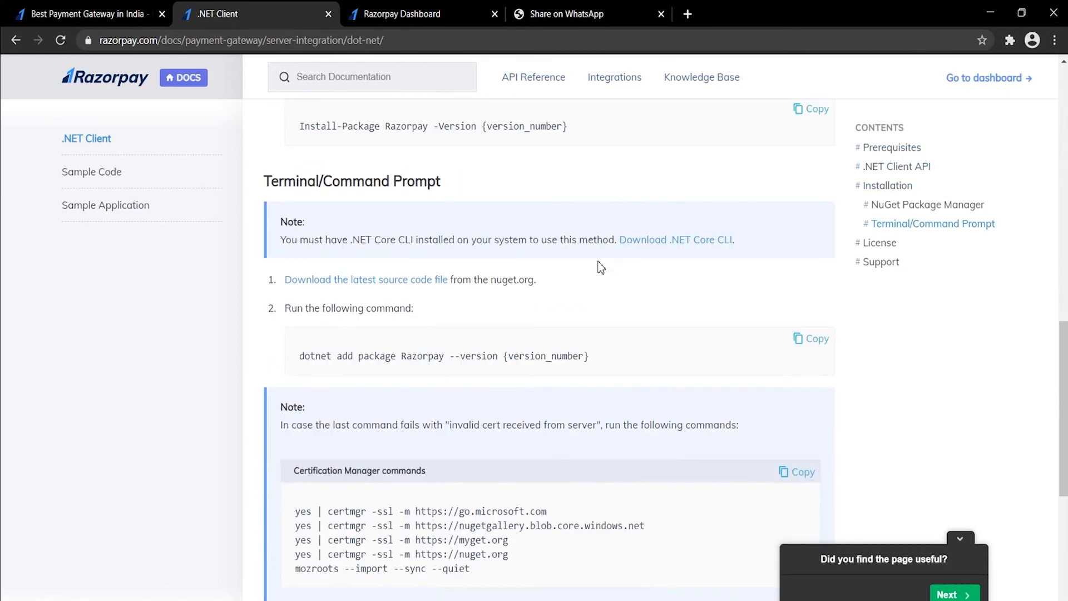
scroll(601, 267, "up", 6)
- Open the .NET Sample Code page and read through its API key generation, payment and refund code sections
left_click(95, 179)
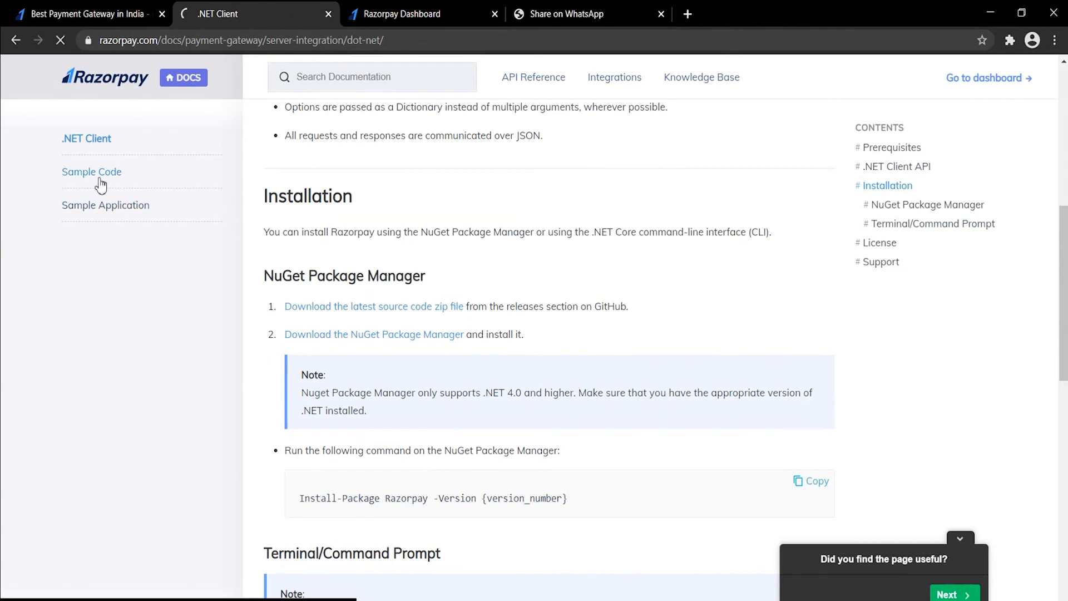
scroll(662, 436, "down", 5)
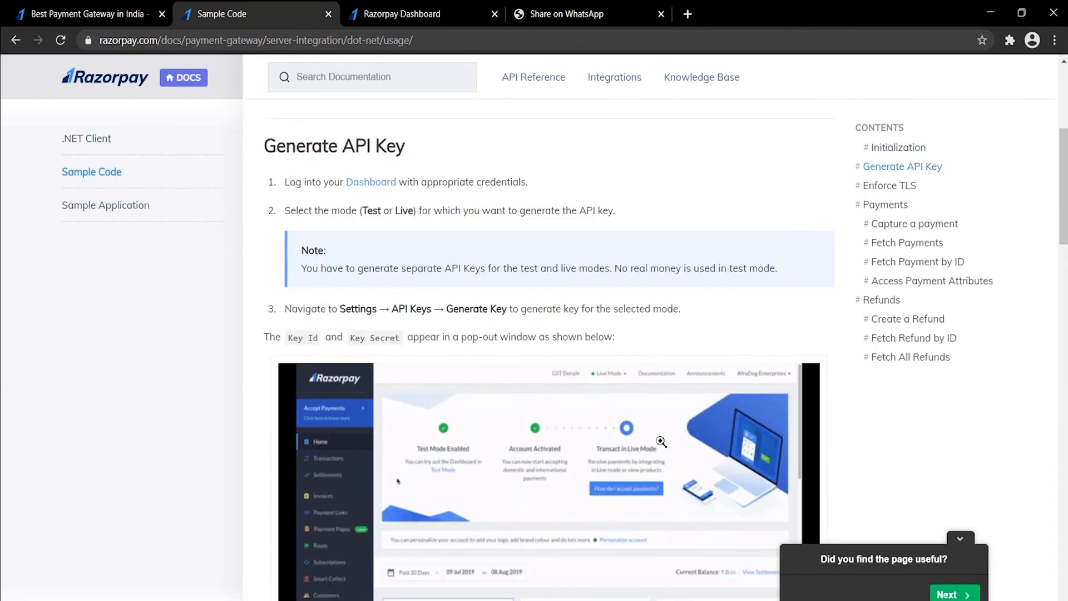
scroll(662, 439, "down", 7)
scroll(662, 442, "down", 6)
scroll(662, 447, "down", 6)
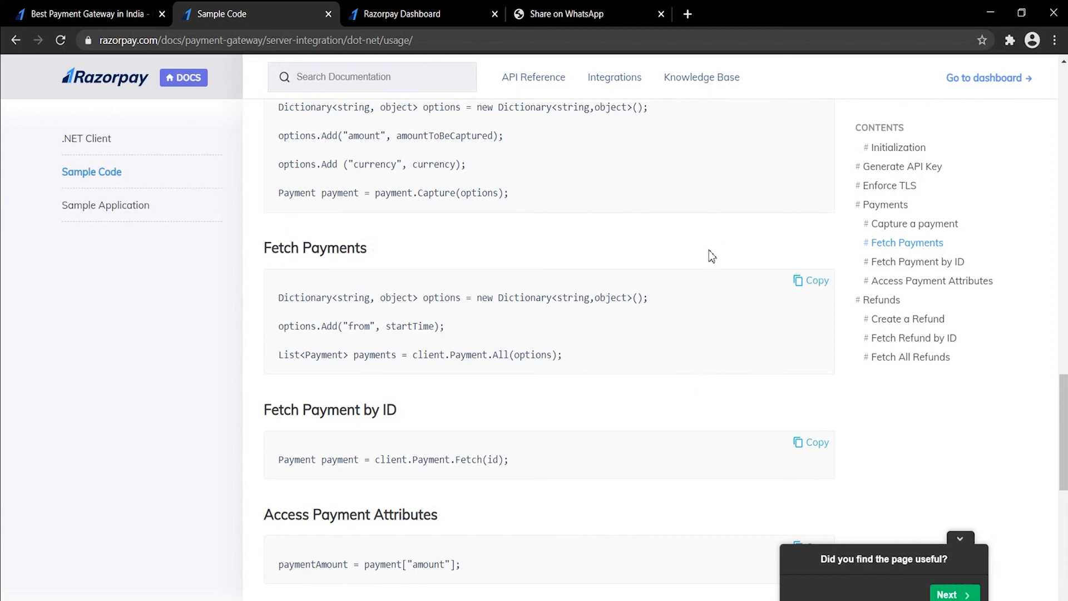
scroll(739, 395, "down", 4)
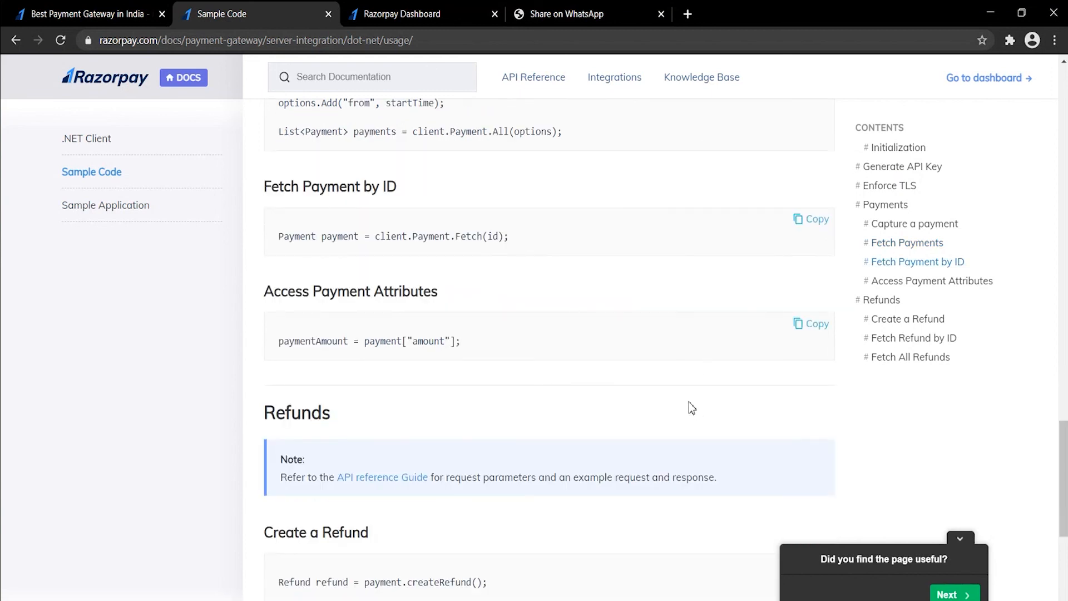
scroll(704, 387, "down", 6)
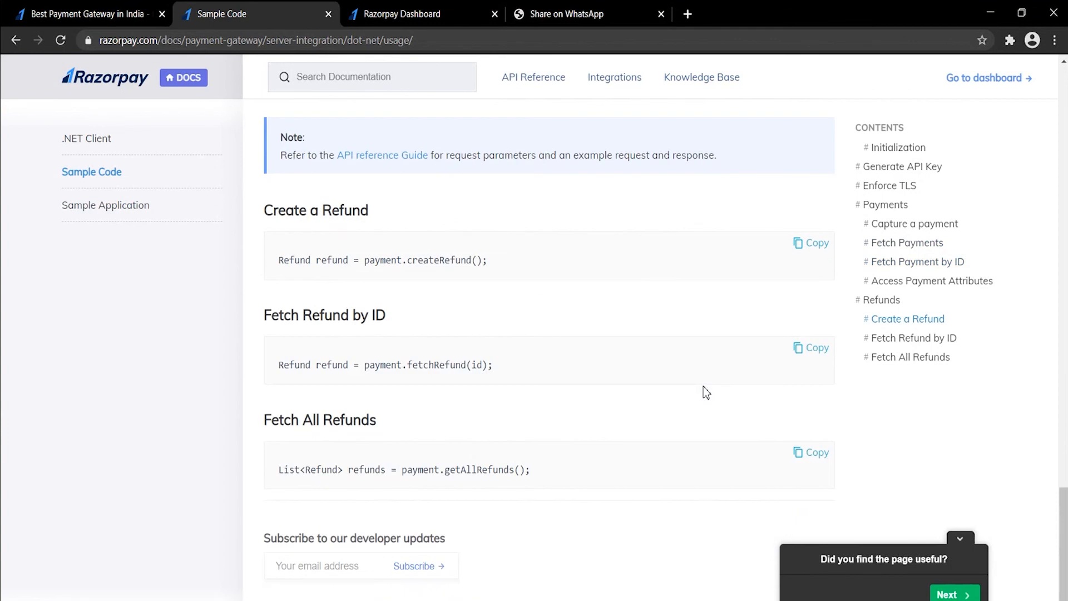